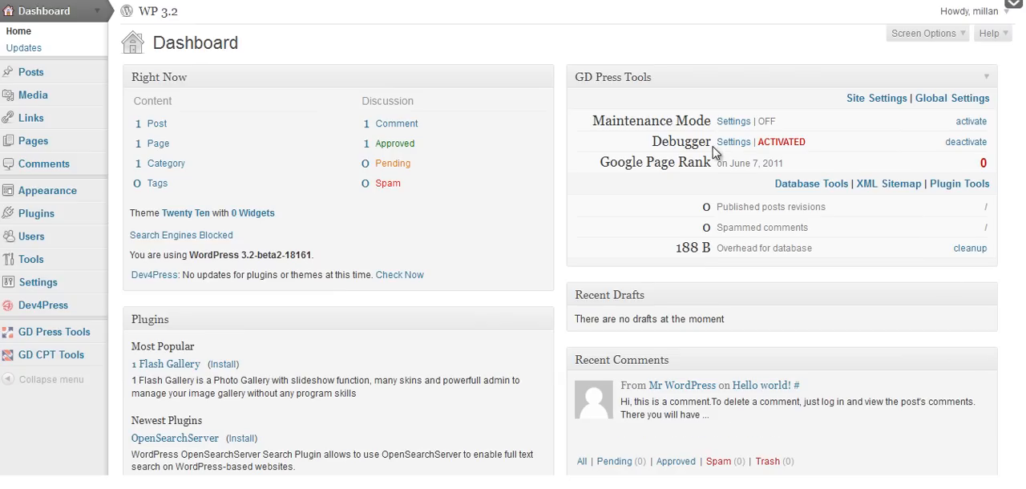
# Search the WordPress plugin directory for bbPress from the page for adding new plugins.
pyautogui.click(96, 213)
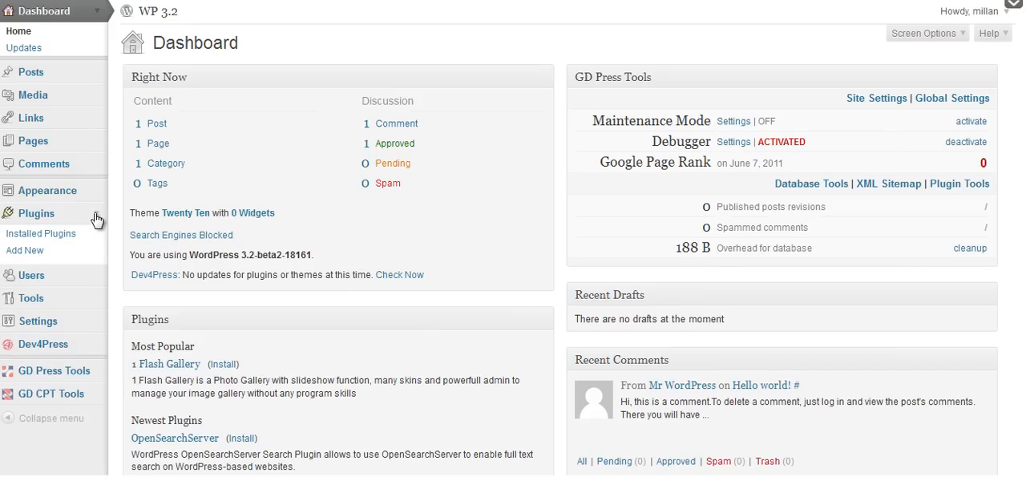
pyautogui.click(46, 252)
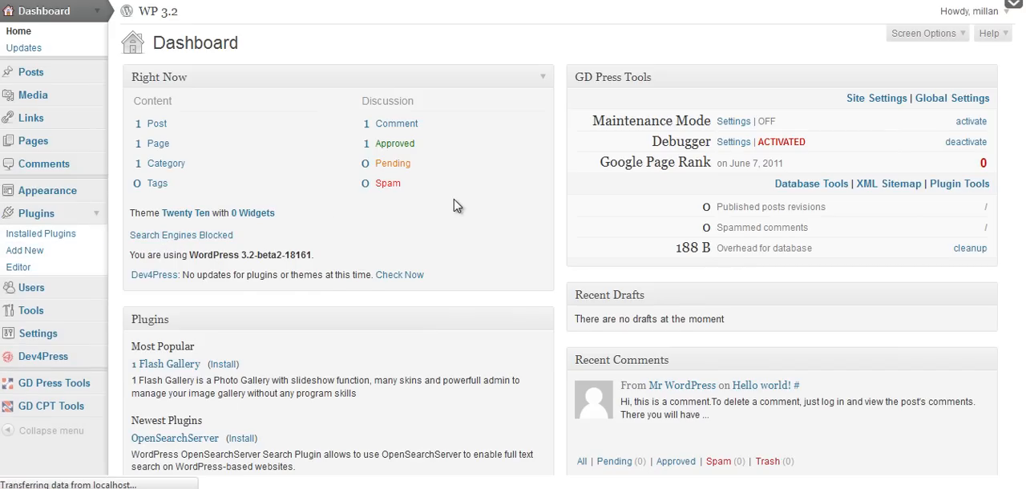
pyautogui.click(220, 184)
pyautogui.write('bbPress')
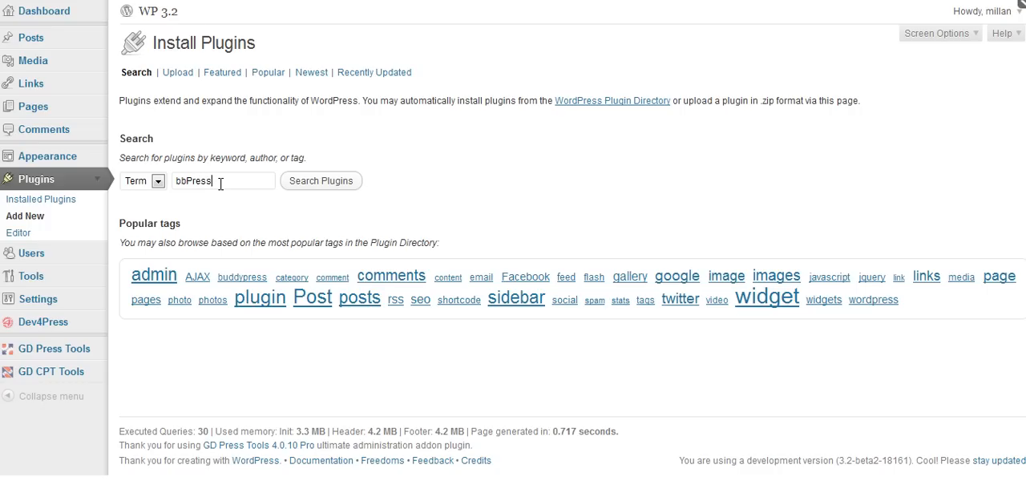
pyautogui.click(323, 190)
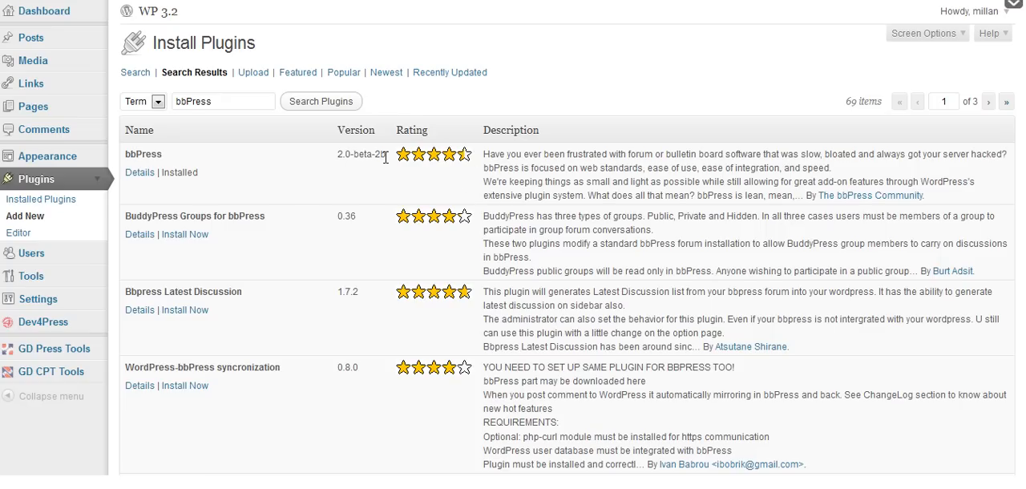
# Activate the bbPress plugin in the list of installed plugins.
pyautogui.click(12, 201)
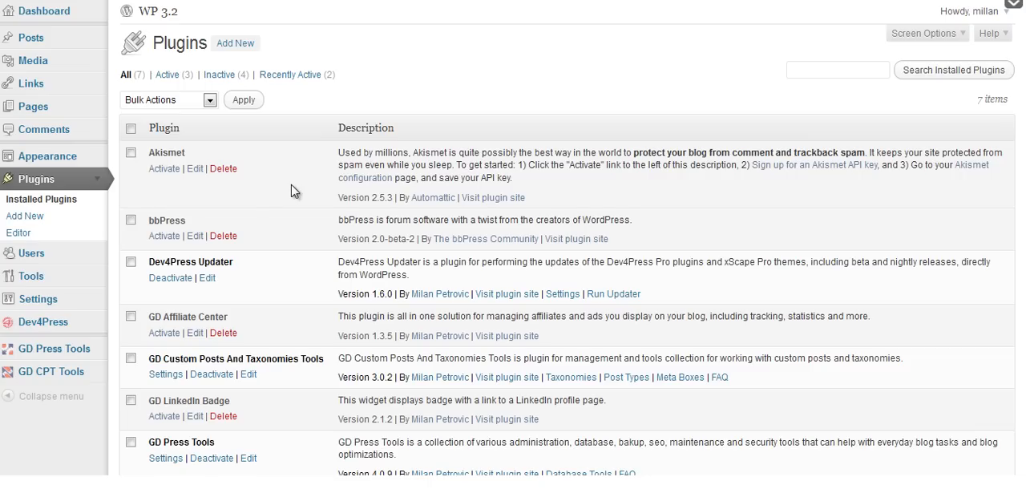
pyautogui.scroll(-2, 294, 191)
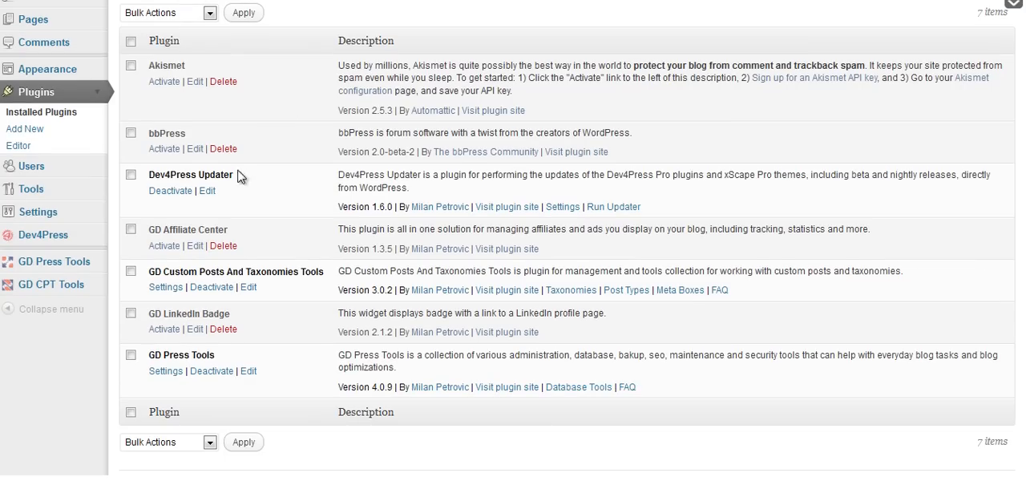
pyautogui.click(165, 150)
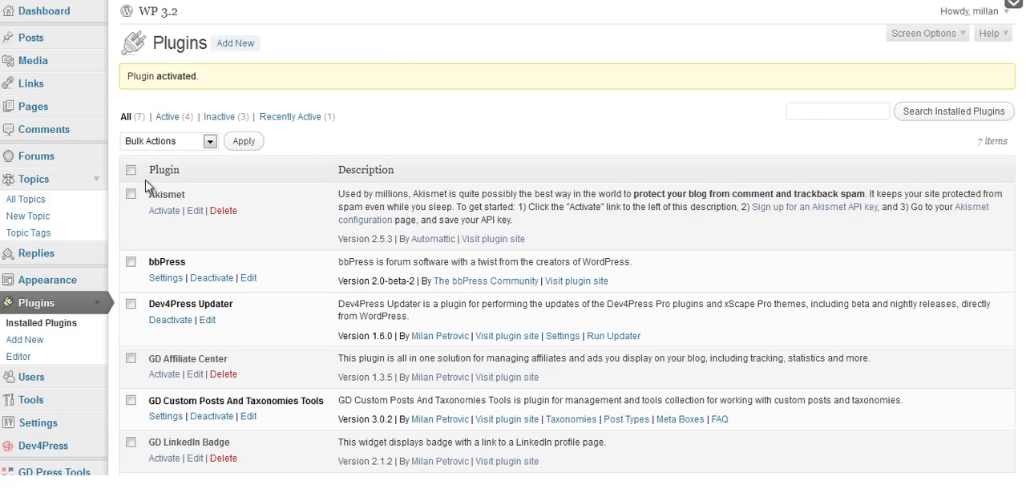
# Expand the Forums, Topics and Replies sections of the admin navigation to examine the pages each one offers.
pyautogui.click(100, 179)
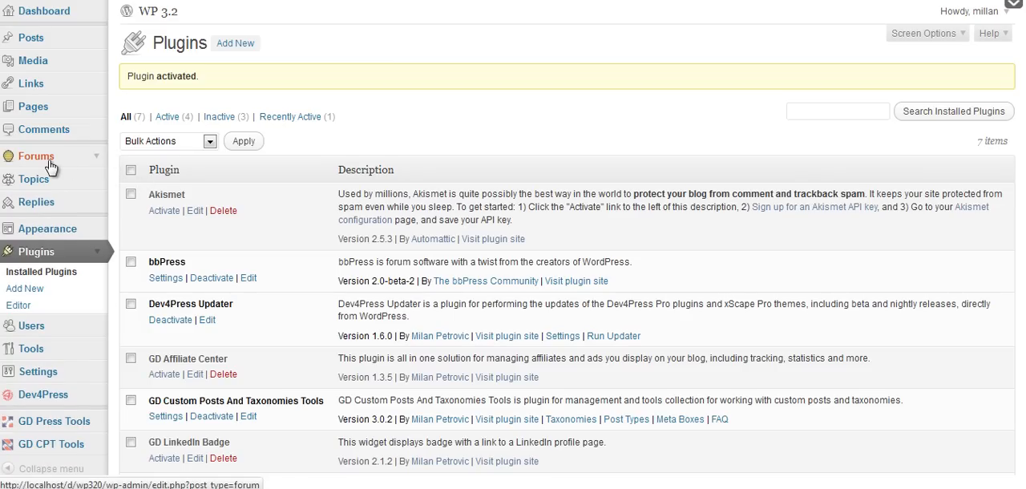
pyautogui.click(96, 158)
pyautogui.click(98, 214)
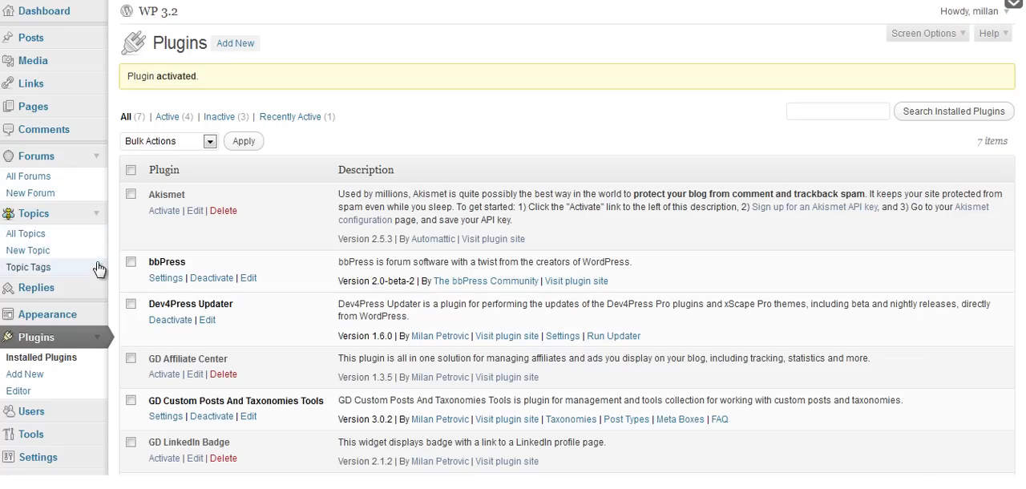
pyautogui.click(97, 289)
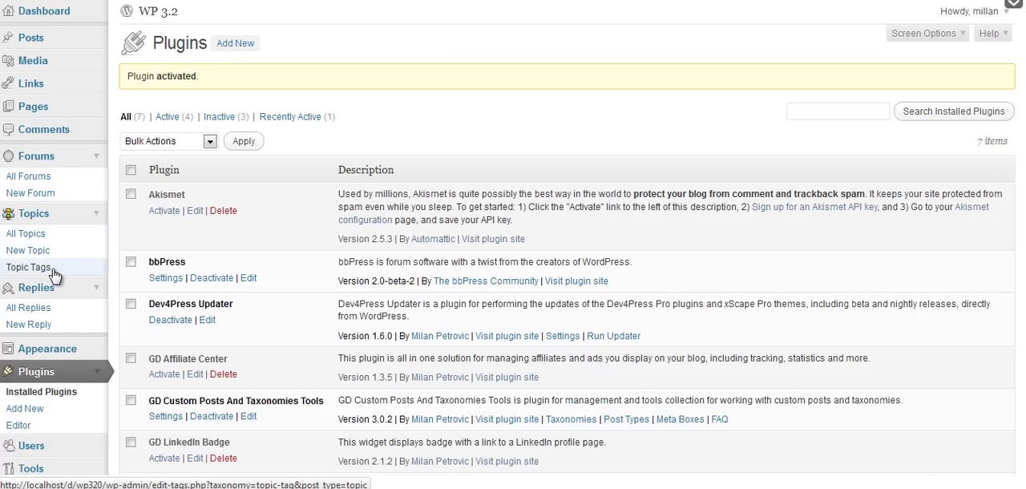
pyautogui.click(97, 252)
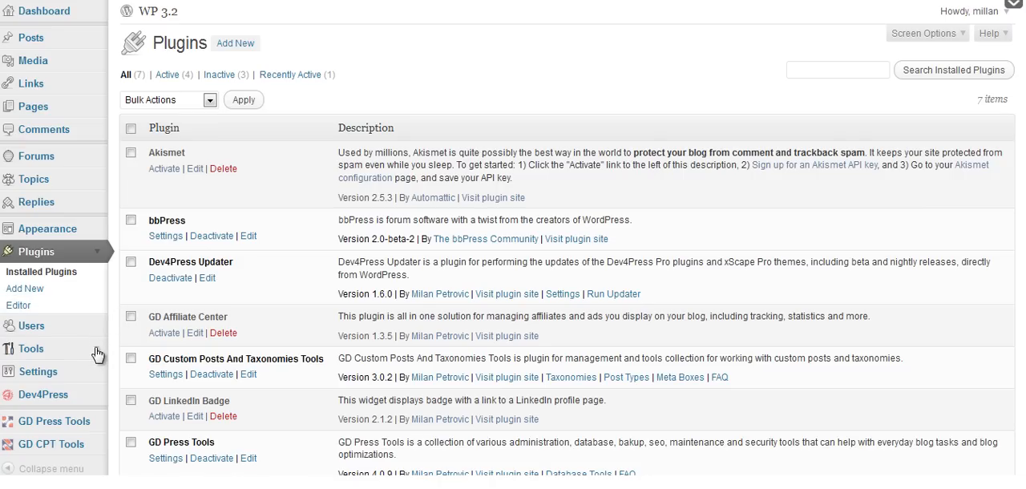
# Examine the bbPress Recount tool and open the bbPress Standalone importer to view its instructions and configuration path.
pyautogui.click(96, 349)
pyautogui.scroll(-2, 113, 331)
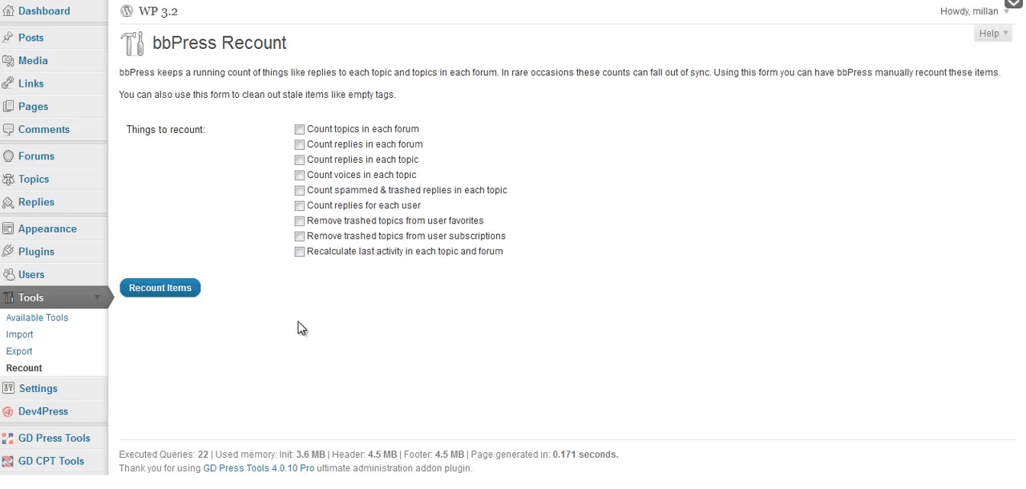
pyautogui.click(32, 343)
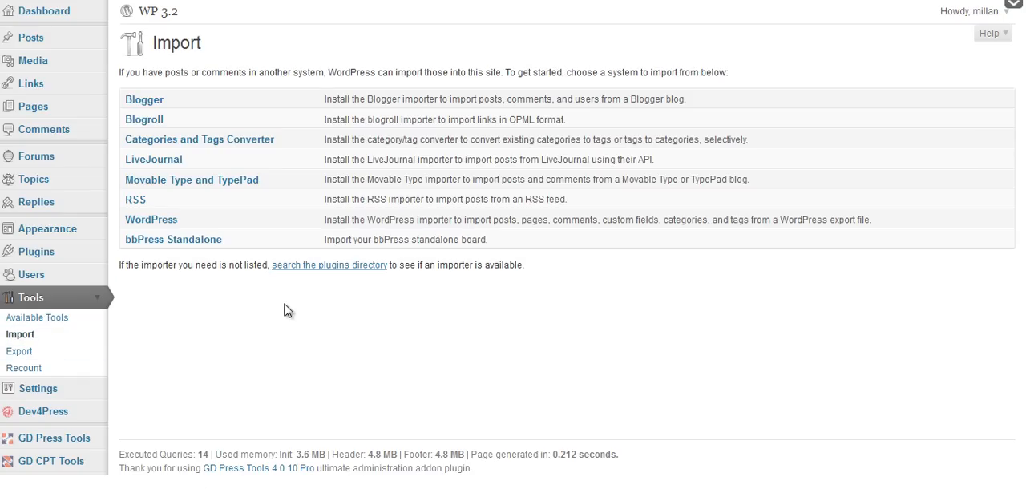
pyautogui.click(199, 247)
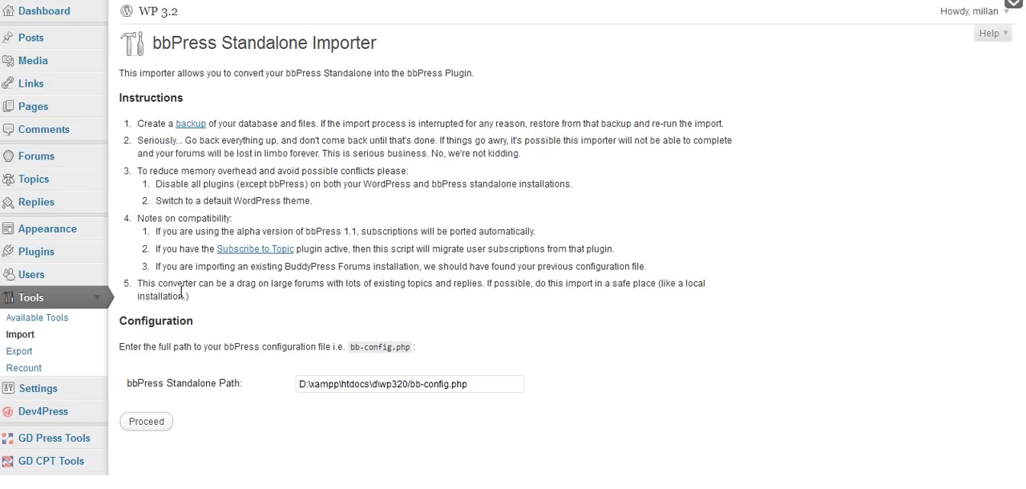
# Open the bbPress forum settings and review the main, per-page, RSS, archive slug and single slug options.
pyautogui.click(97, 304)
pyautogui.click(92, 322)
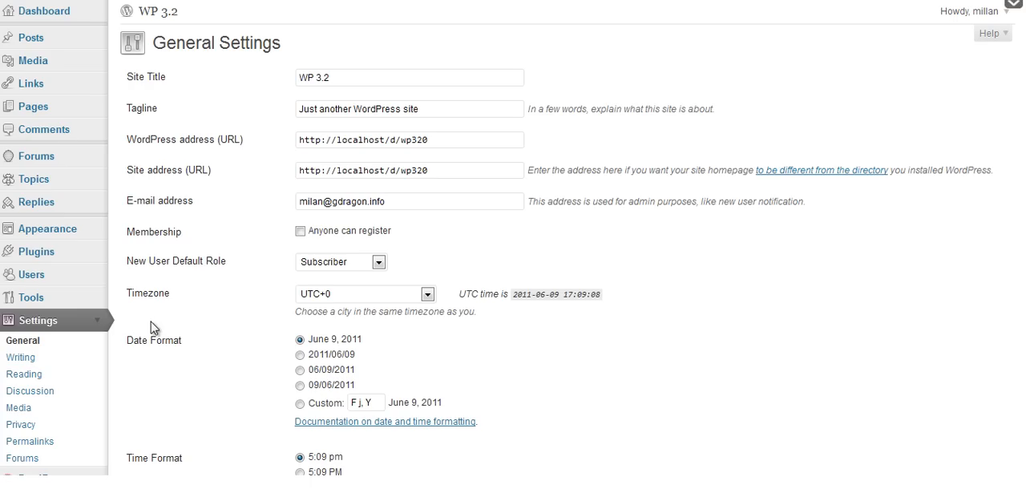
pyautogui.click(48, 461)
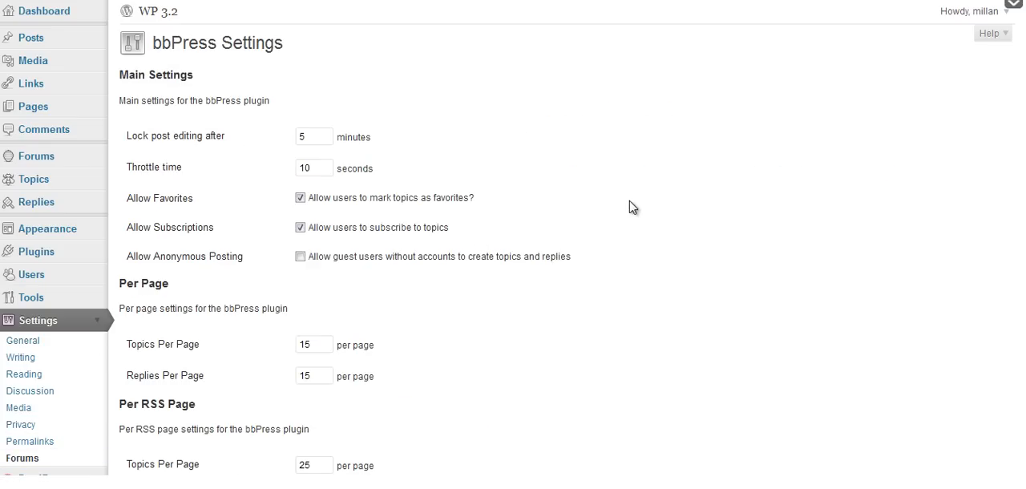
pyautogui.scroll(-7, 611, 192)
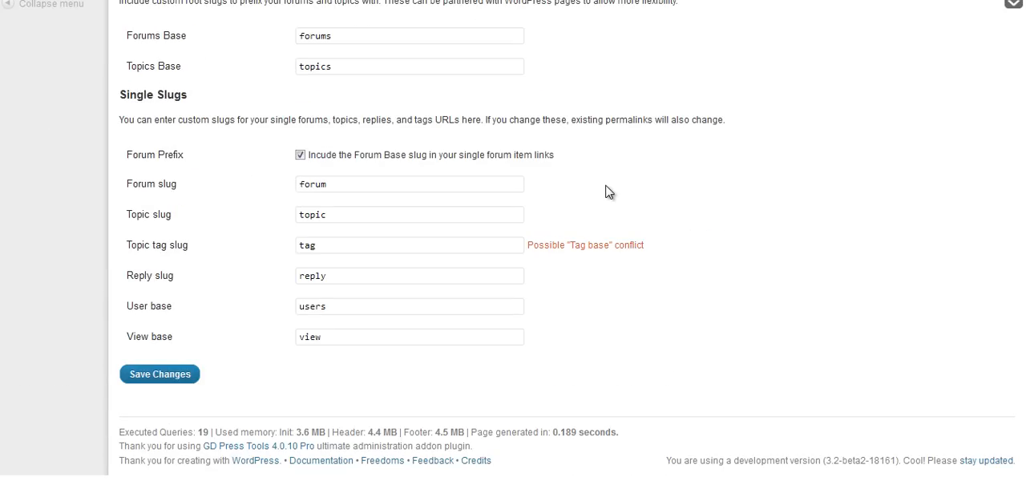
pyautogui.scroll(2, 514, 240)
pyautogui.scroll(6, 513, 241)
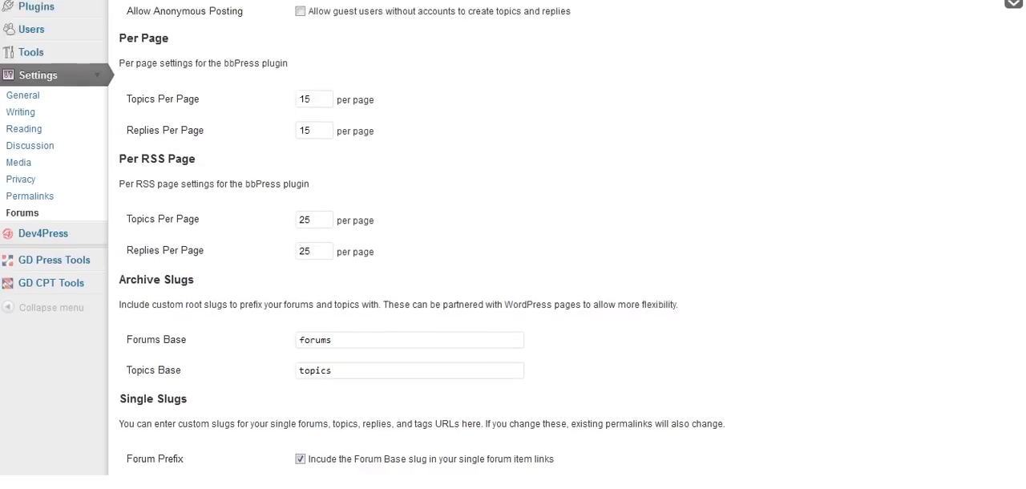
pyautogui.scroll(1, 513, 240)
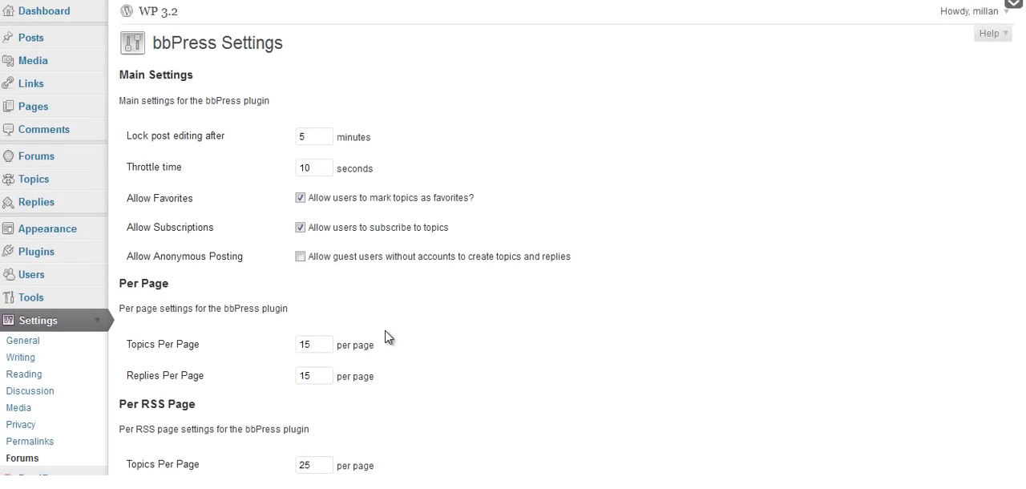
pyautogui.scroll(-3, 462, 347)
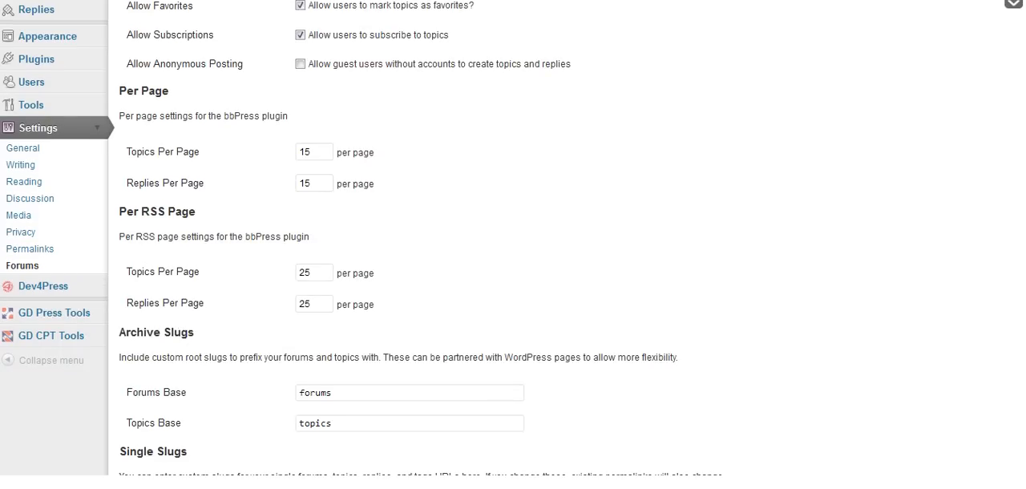
pyautogui.scroll(3, 513, 241)
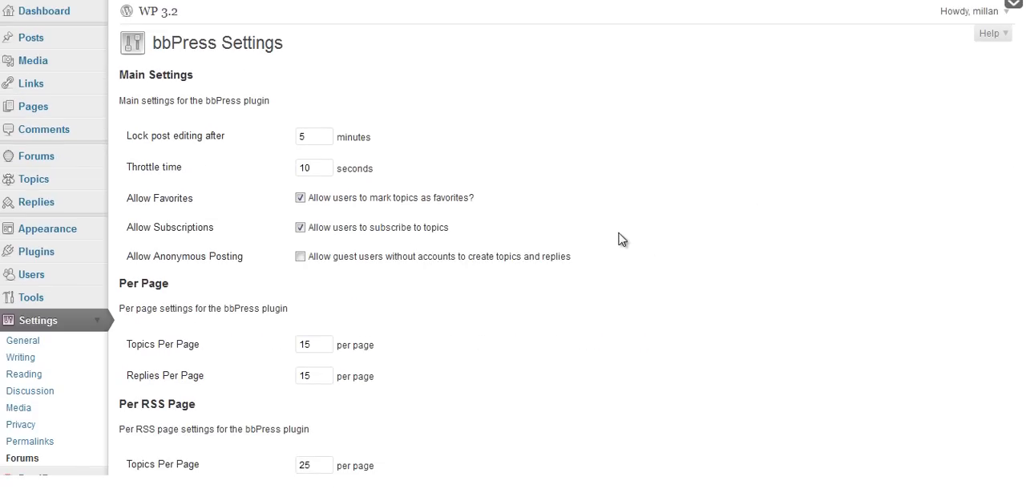
pyautogui.scroll(-10, 673, 247)
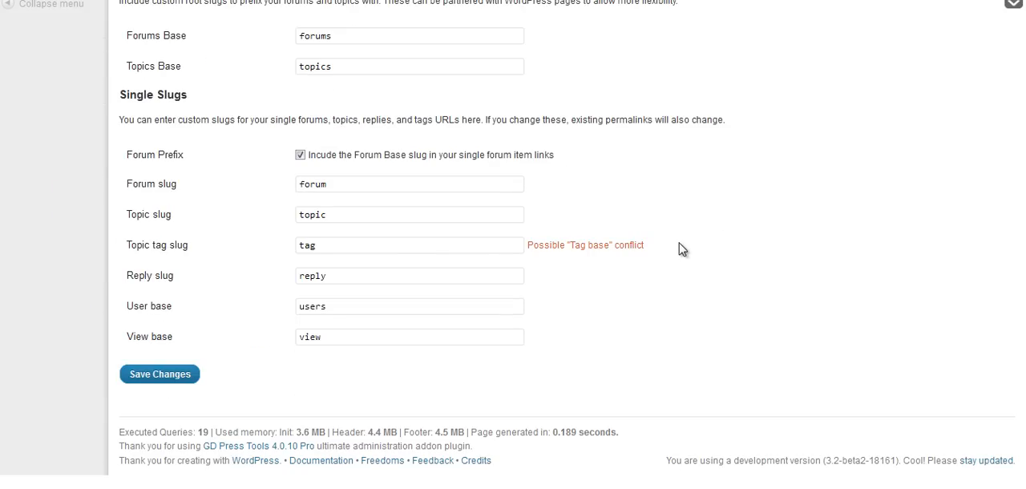
pyautogui.scroll(2, 513, 241)
pyautogui.scroll(1, 362, 232)
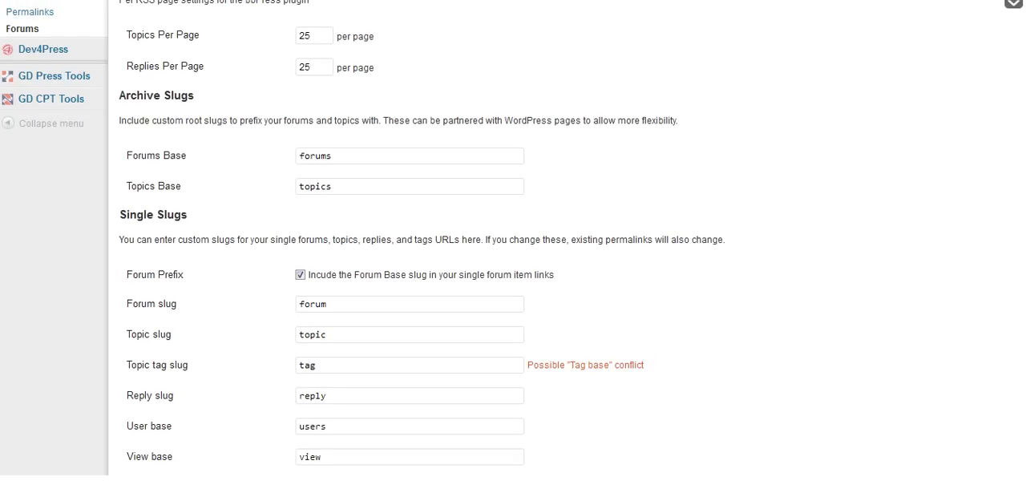
pyautogui.scroll(2, 1021, 241)
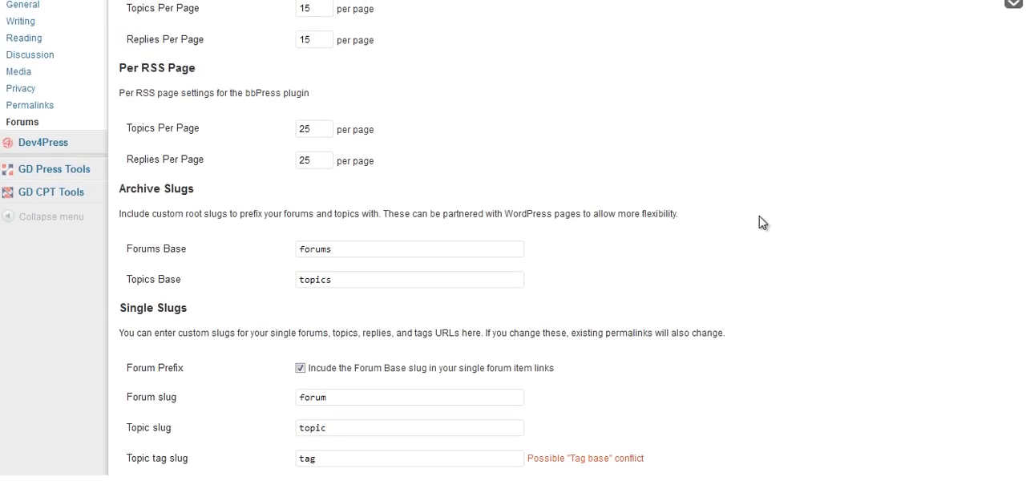
pyautogui.scroll(7, 756, 224)
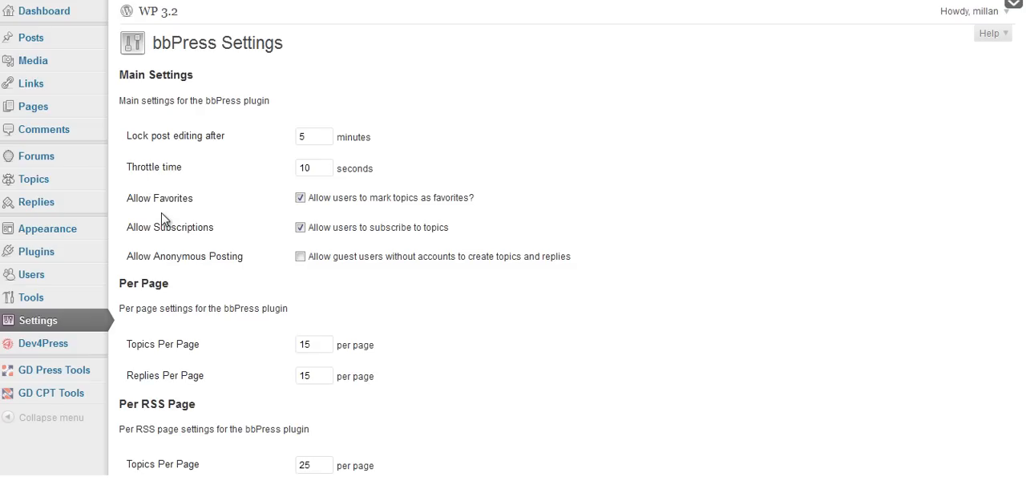
# Open the theme management page and examine the current theme and the available themes, including bbPress (Twenty Ten).
pyautogui.click(70, 235)
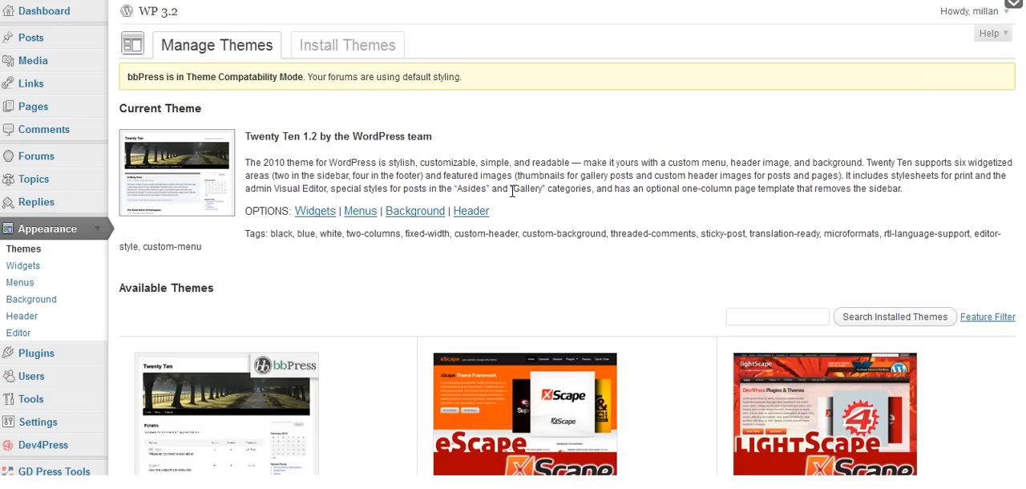
pyautogui.scroll(-2, 513, 281)
pyautogui.scroll(-1, 513, 280)
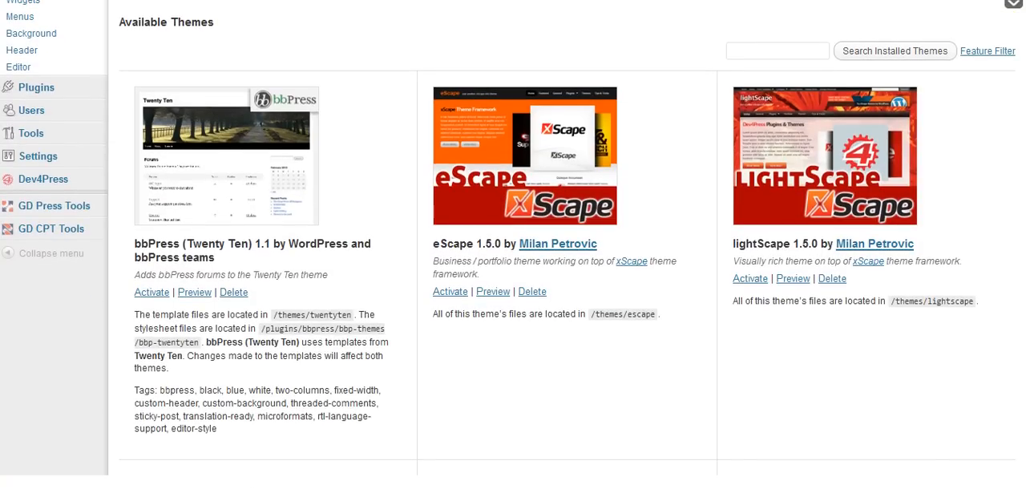
pyautogui.scroll(-1, 560, 173)
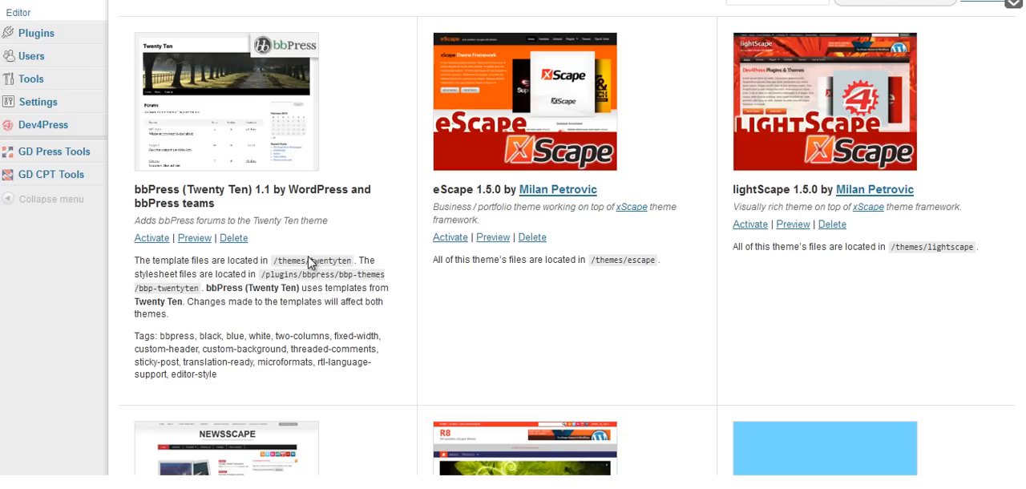
pyautogui.scroll(-3, 561, 241)
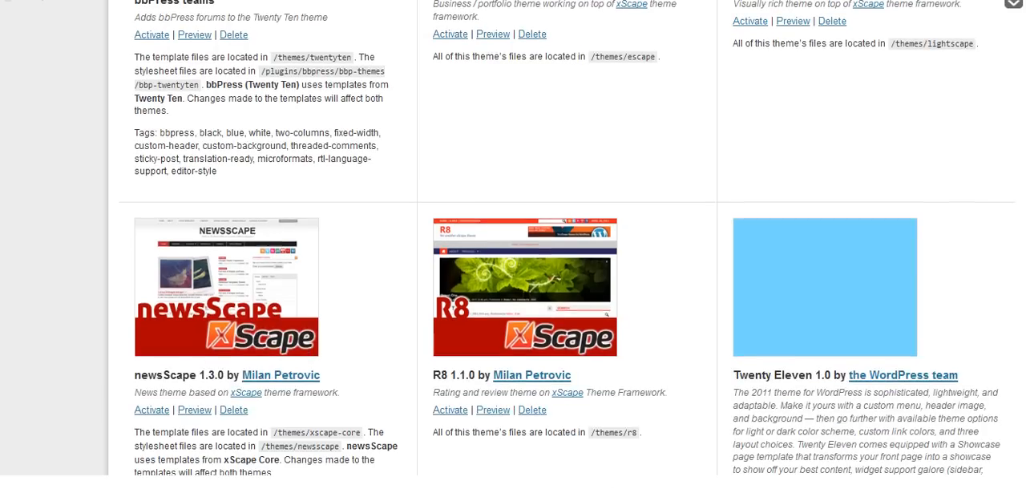
pyautogui.scroll(7, 562, 240)
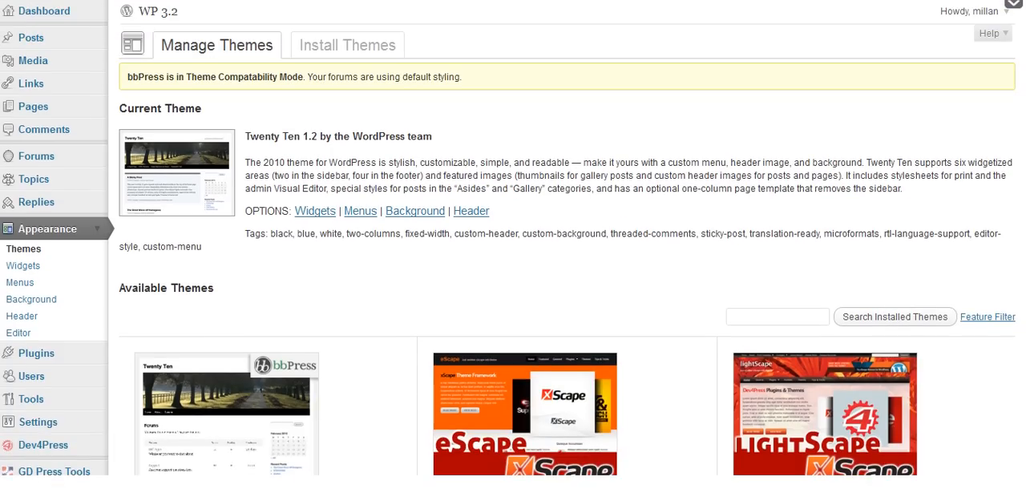
pyautogui.scroll(-1, 561, 240)
pyautogui.scroll(1, 561, 240)
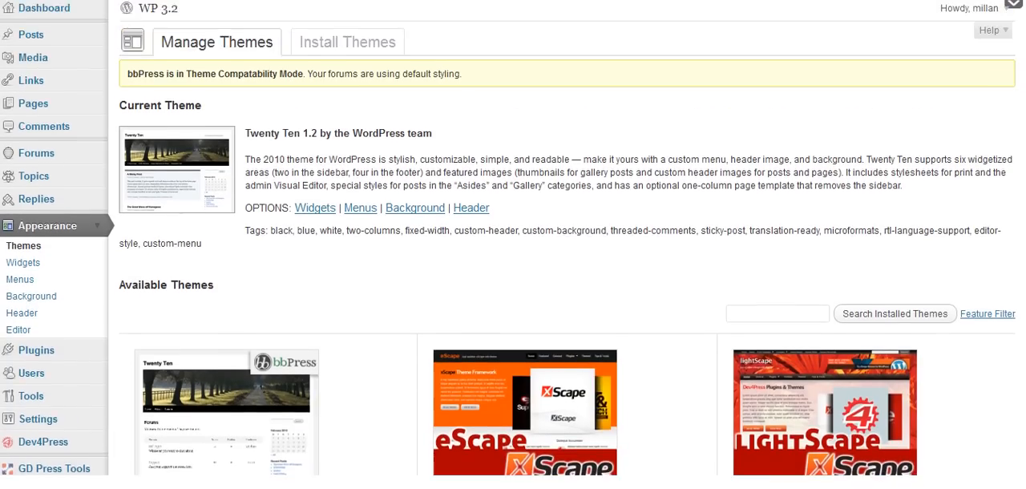
pyautogui.scroll(-3, 561, 240)
pyautogui.scroll(-1, 1023, 208)
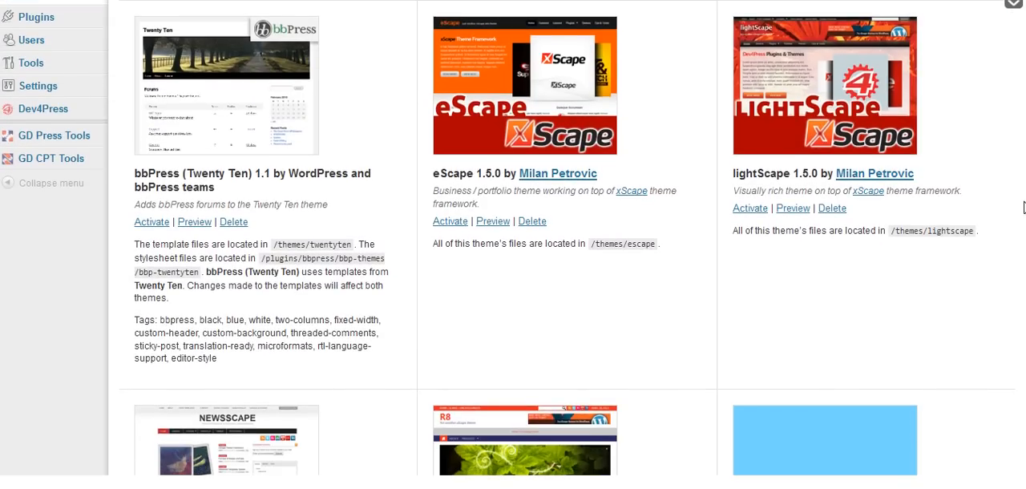
pyautogui.scroll(-5, 1023, 208)
pyautogui.scroll(1, 1023, 207)
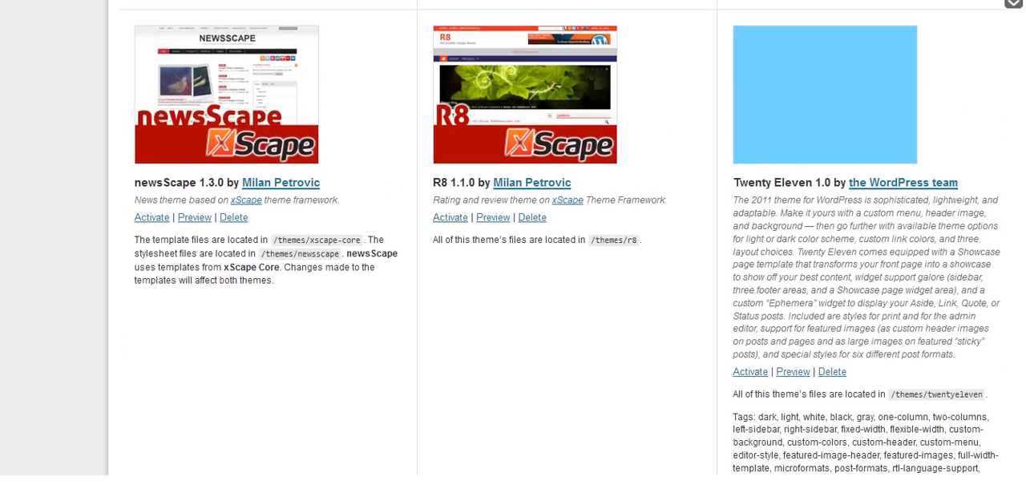
pyautogui.scroll(3, 567, 240)
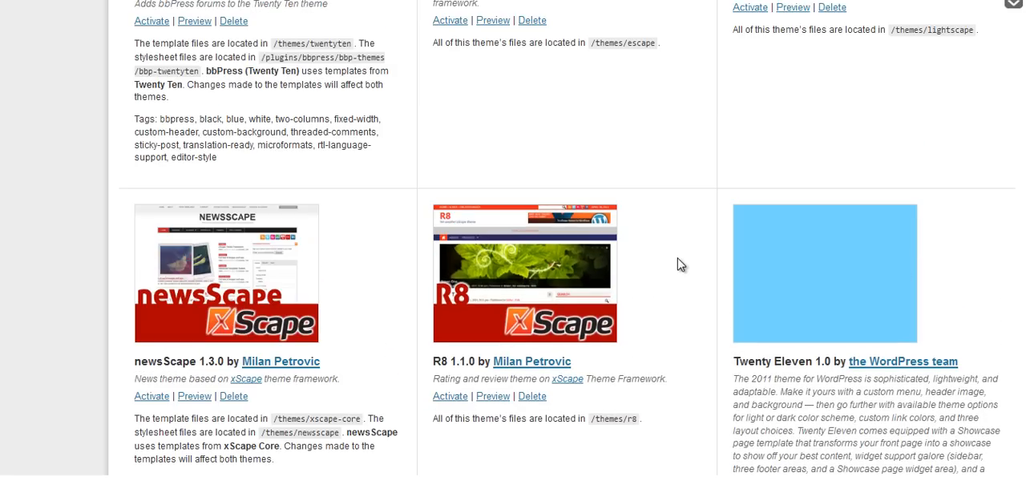
pyautogui.scroll(-3, 898, 266)
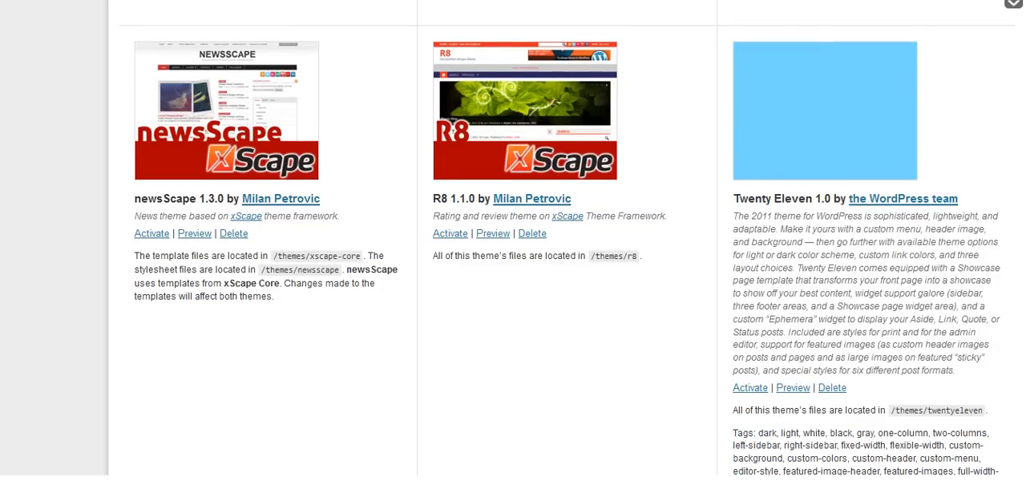
# Start a new forum in the Forums section, collapse its GD Press Tools box and title the forum "General".
pyautogui.scroll(5, 567, 240)
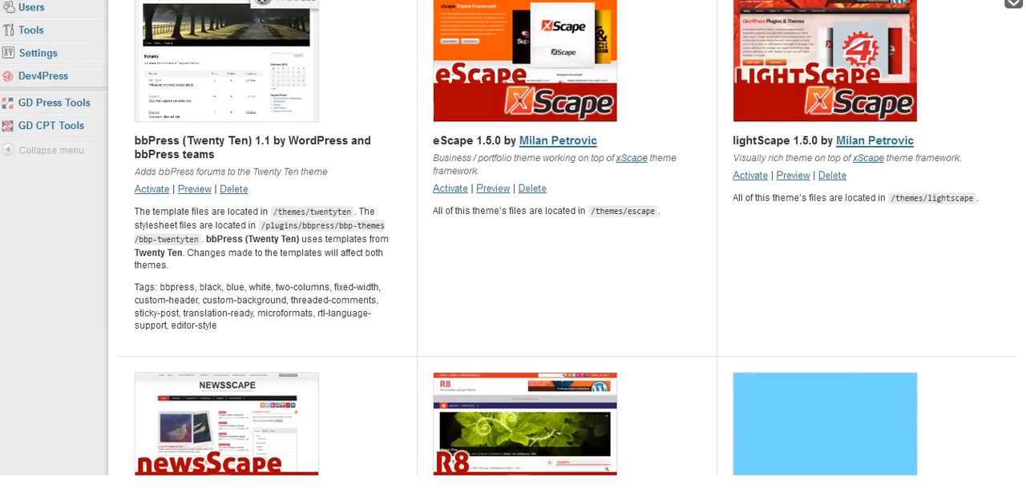
pyautogui.scroll(5, 513, 241)
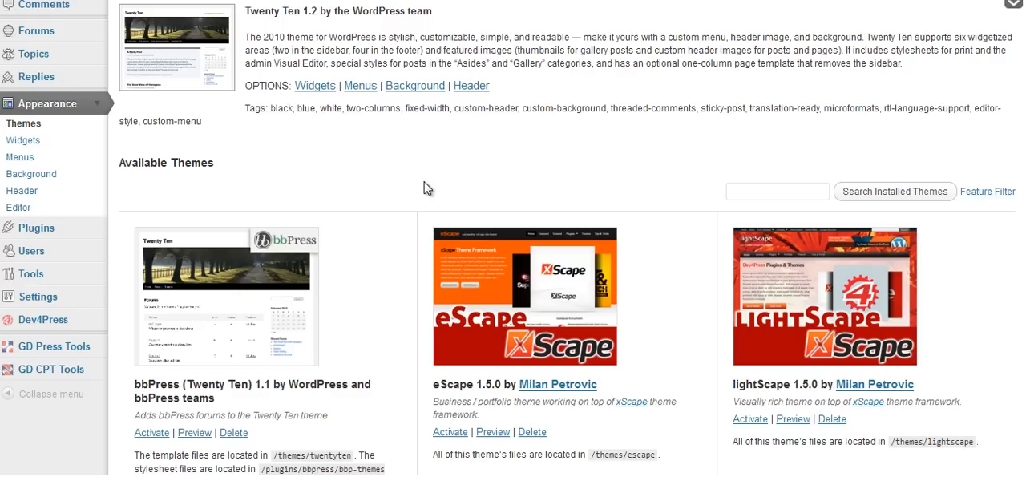
pyautogui.click(98, 103)
pyautogui.scroll(2, 167, 208)
pyautogui.scroll(1, 167, 188)
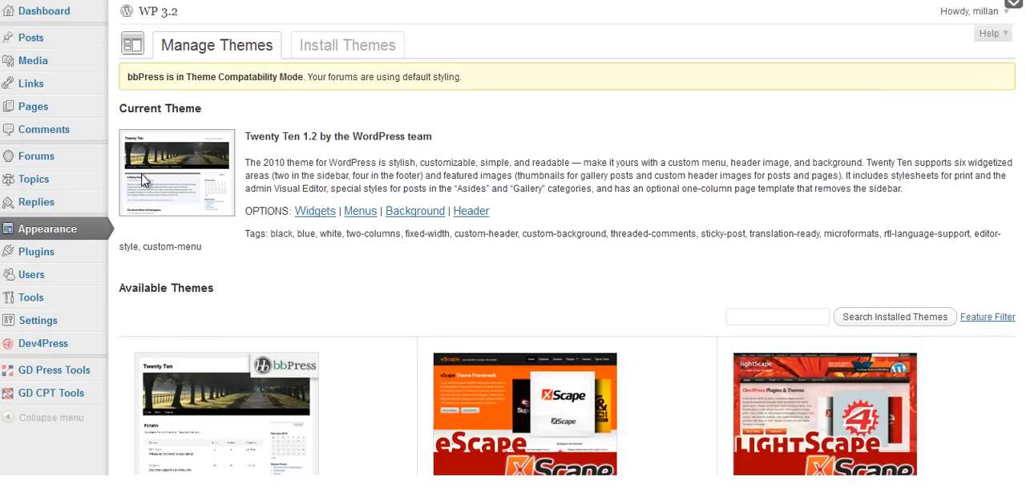
pyautogui.click(61, 160)
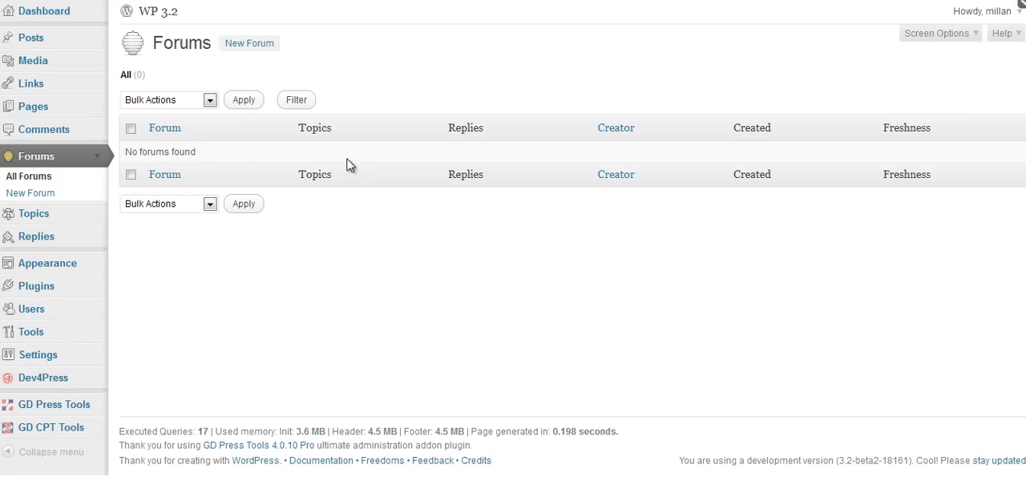
pyautogui.click(242, 45)
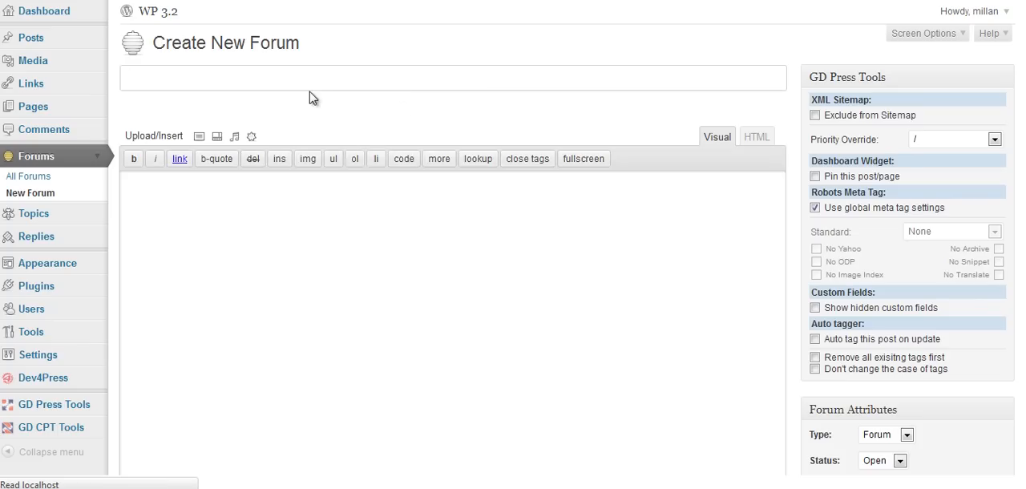
pyautogui.click(1007, 78)
pyautogui.write('General')
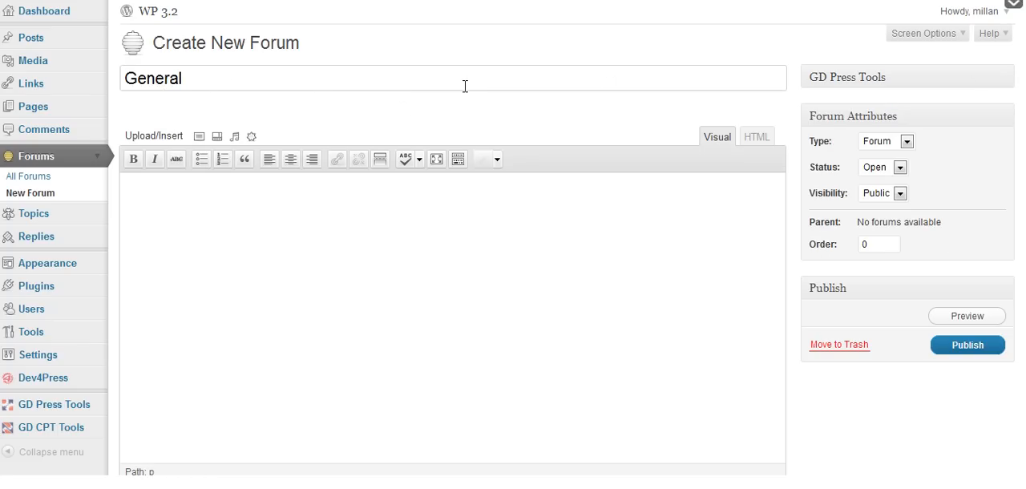
pyautogui.click(538, 263)
# Examine the available type, status and visibility options in the new forum's attributes.
pyautogui.click(906, 142)
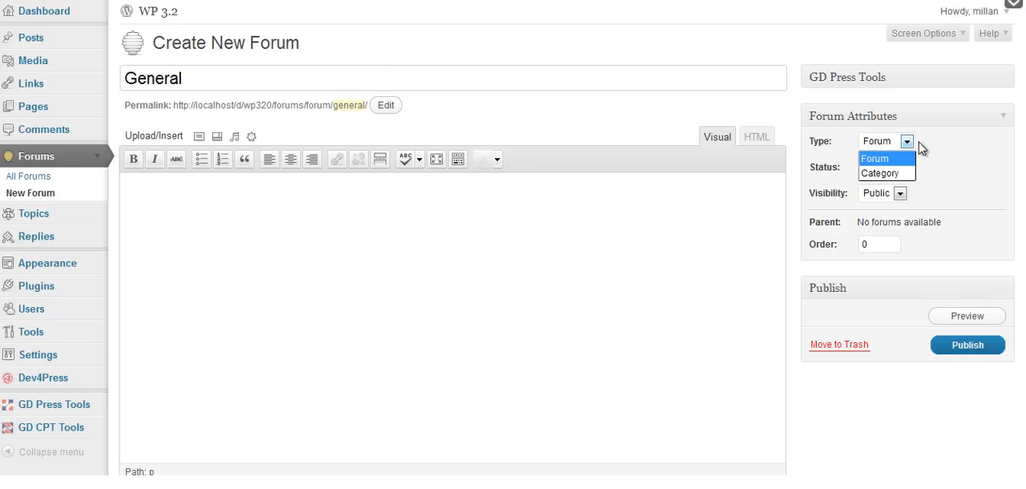
pyautogui.click(928, 148)
pyautogui.click(907, 142)
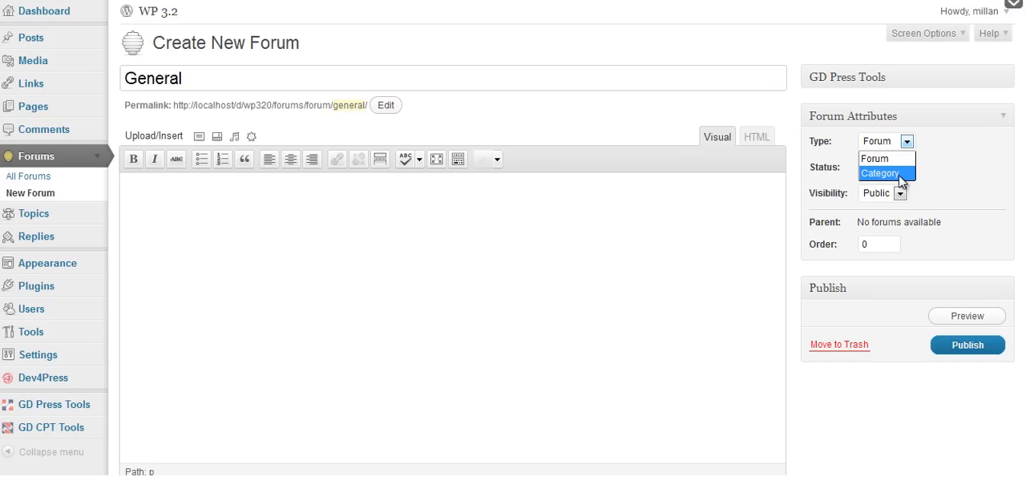
pyautogui.click(985, 183)
pyautogui.click(906, 175)
pyautogui.click(966, 183)
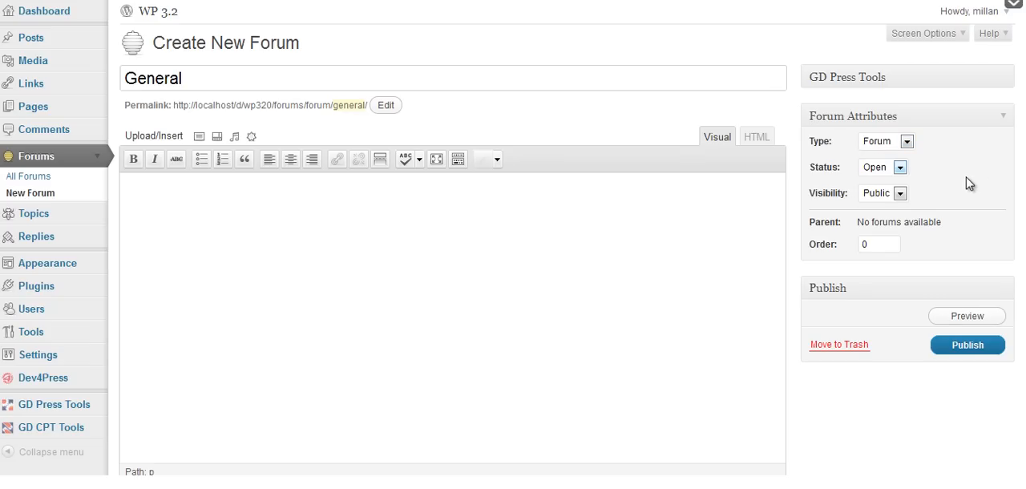
pyautogui.click(901, 194)
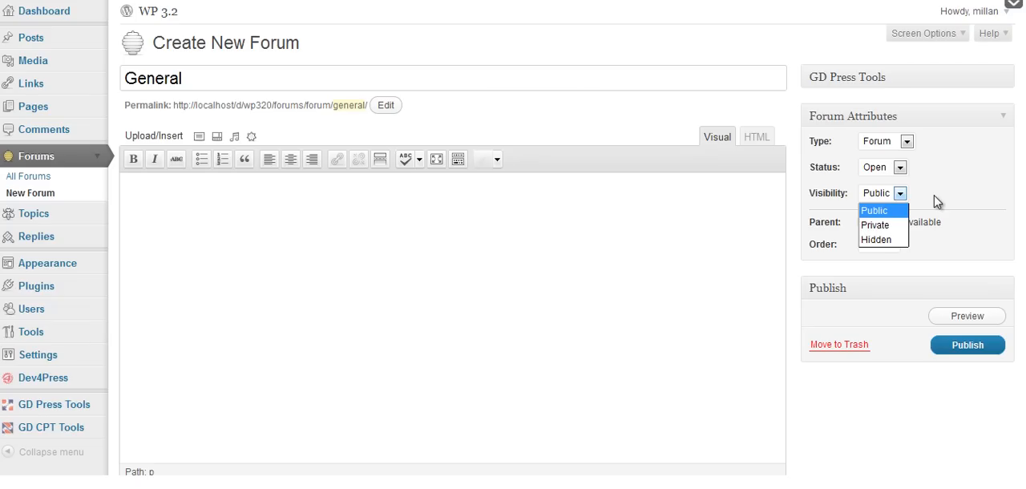
pyautogui.click(935, 201)
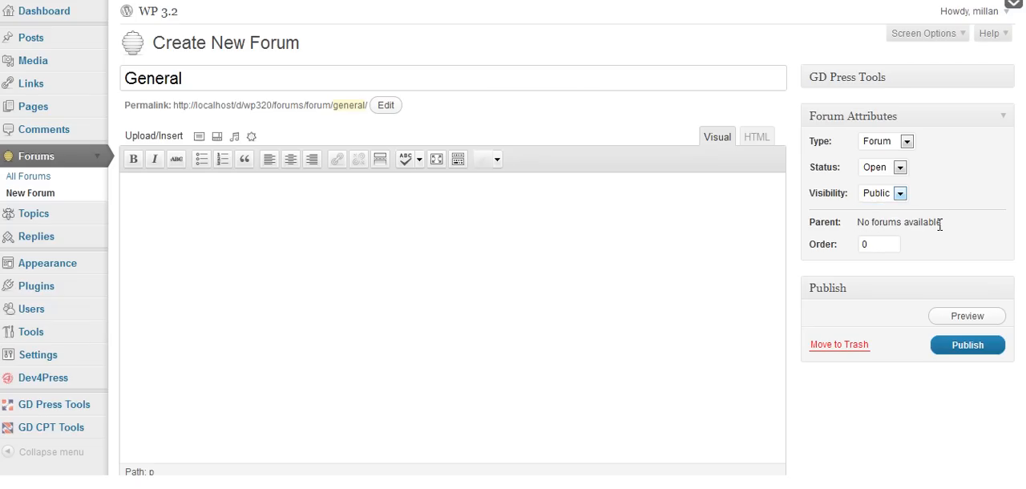
# Publish the General forum and return to the list of all forums.
pyautogui.click(891, 245)
pyautogui.click(950, 350)
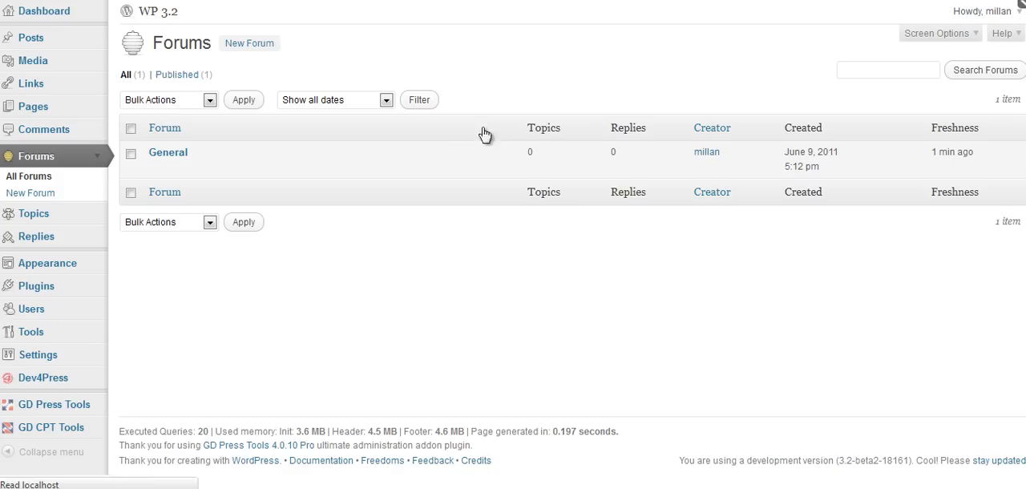
pyautogui.moveTo(156, 163)
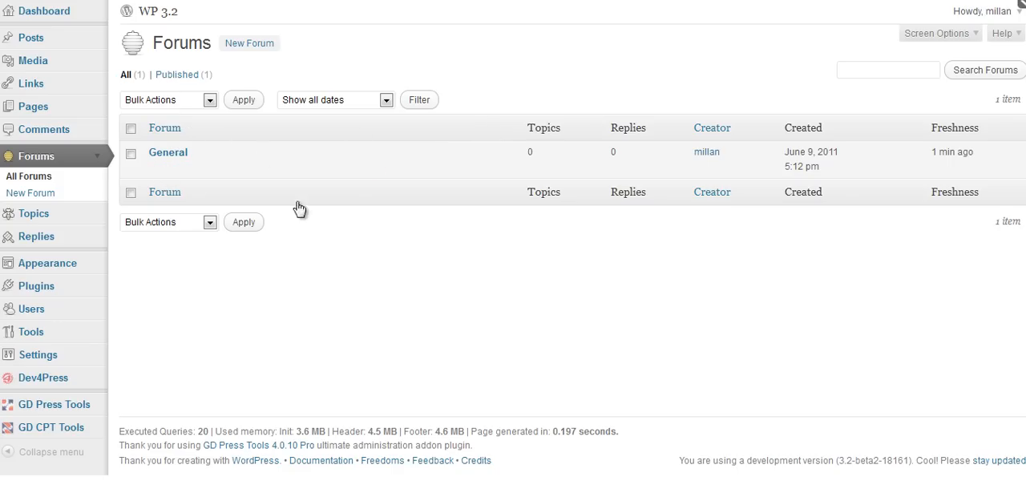
# Create and publish a forum titled "Announcements" with General as its parent.
pyautogui.click(246, 47)
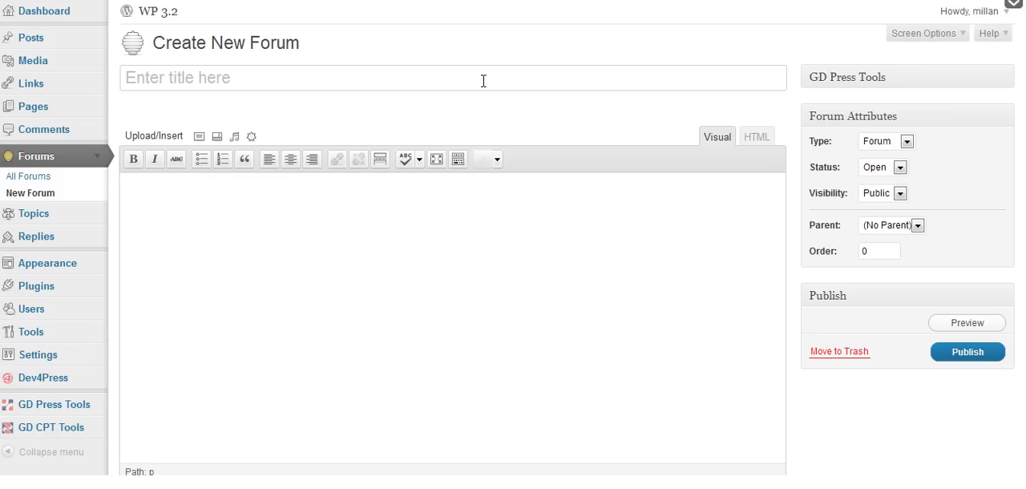
pyautogui.write('Announcements')
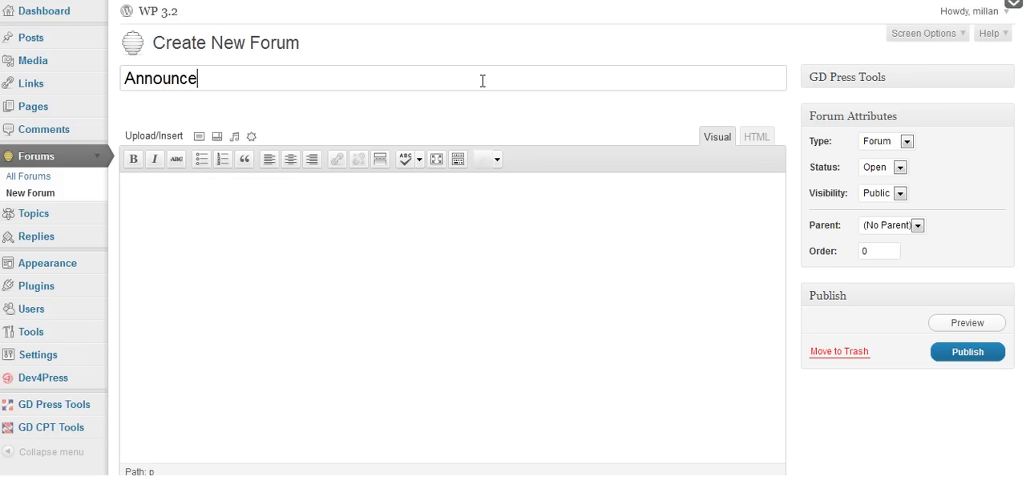
pyautogui.click(919, 228)
pyautogui.click(912, 261)
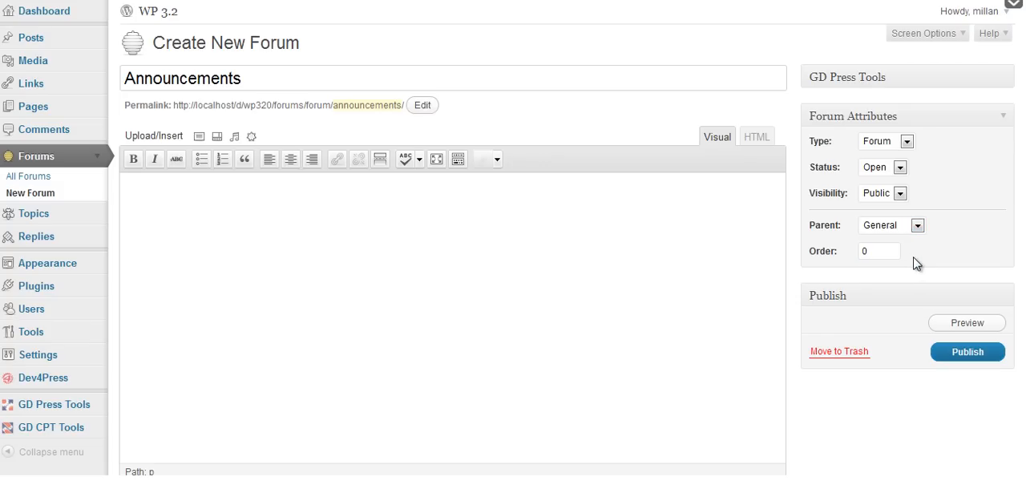
pyautogui.click(967, 354)
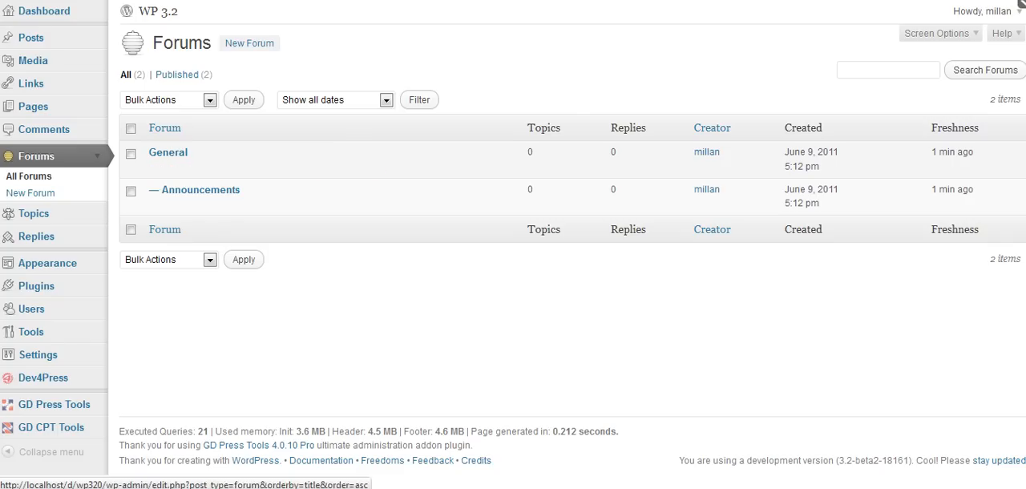
# Examine the General forum, the forums index and the Announcements forum with its new topic form on the public site.
pyautogui.scroll(-2, 105, 159)
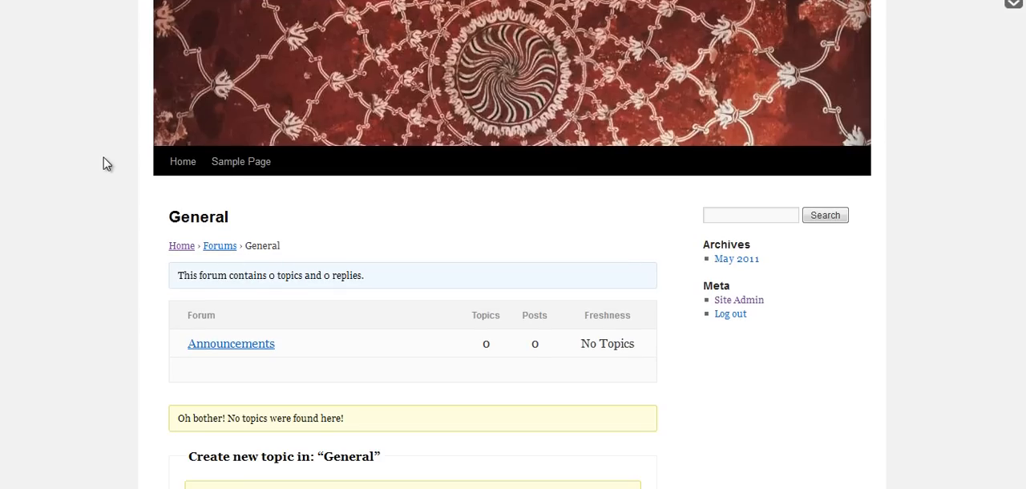
pyautogui.scroll(-4, 106, 164)
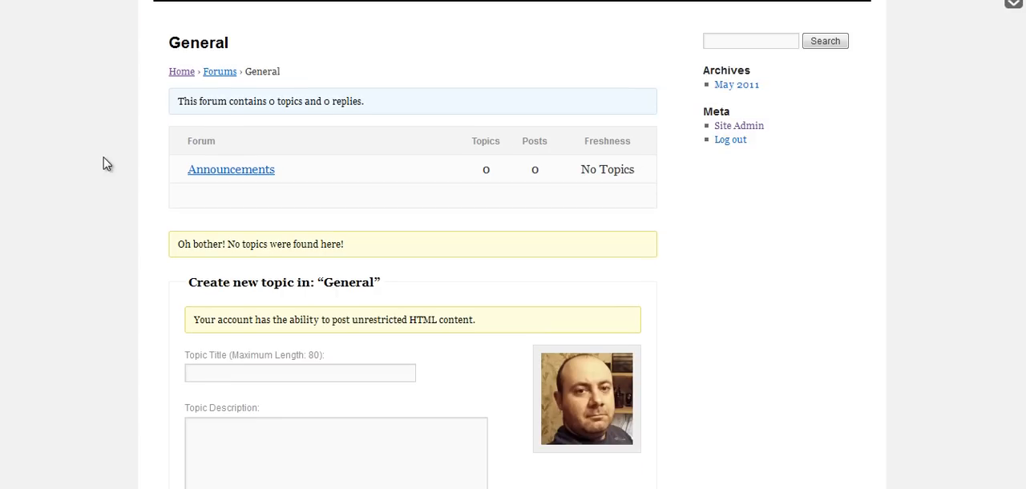
pyautogui.click(226, 74)
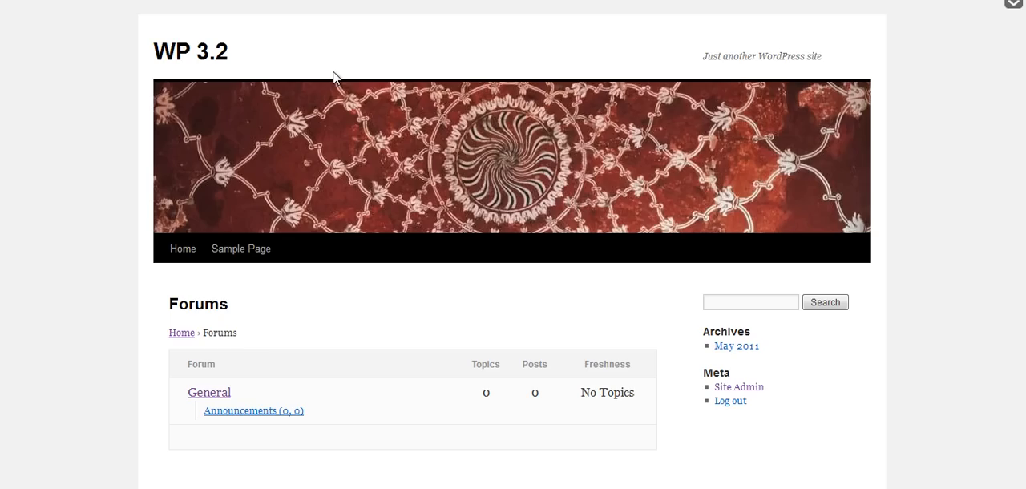
pyautogui.scroll(-2, 84, 174)
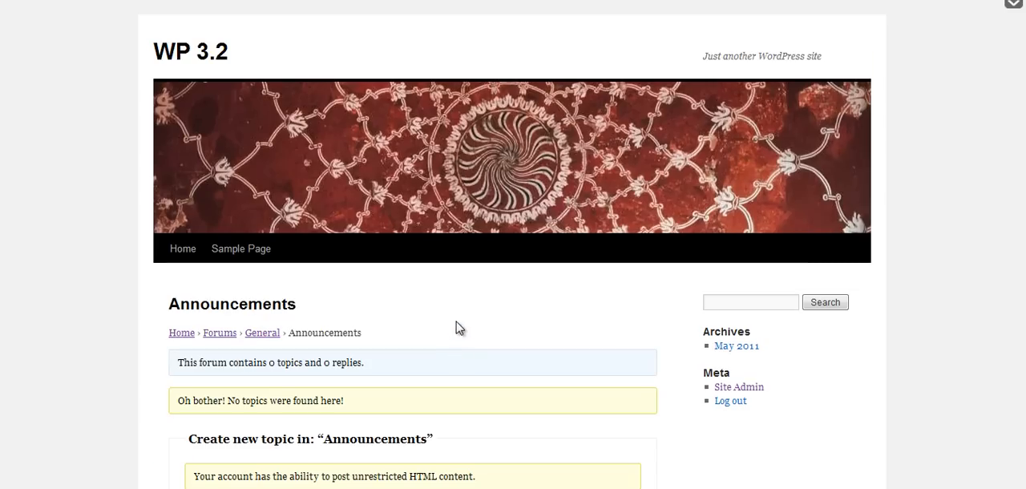
pyautogui.scroll(-3, 458, 324)
pyautogui.scroll(3, 462, 324)
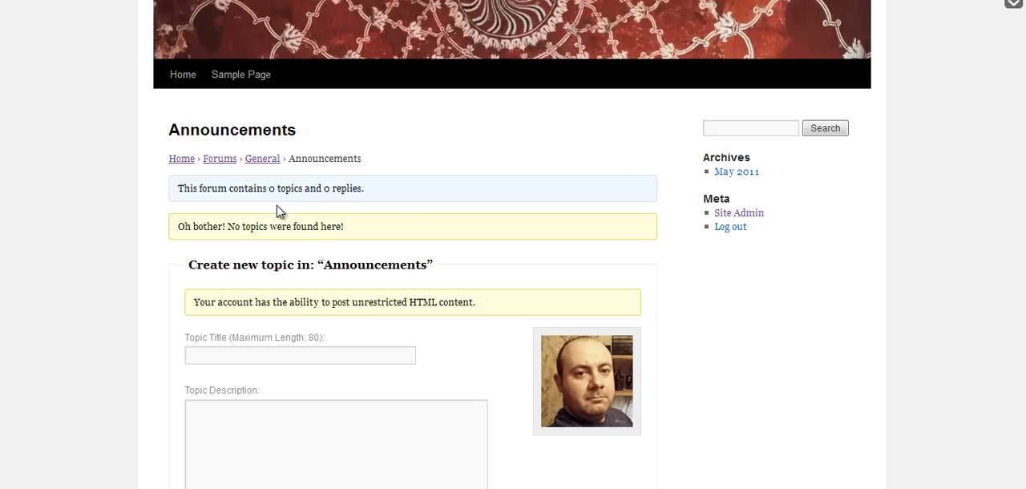
pyautogui.scroll(-5, 525, 234)
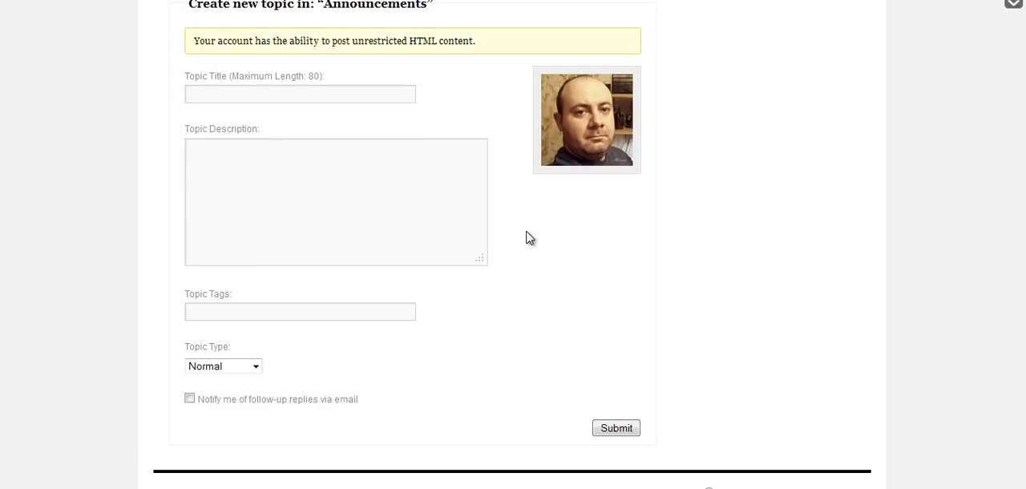
# Fill in the new Announcements topic with the title "bbPress Intro" and the description "This is the demo topic.".
pyautogui.scroll(3, 529, 238)
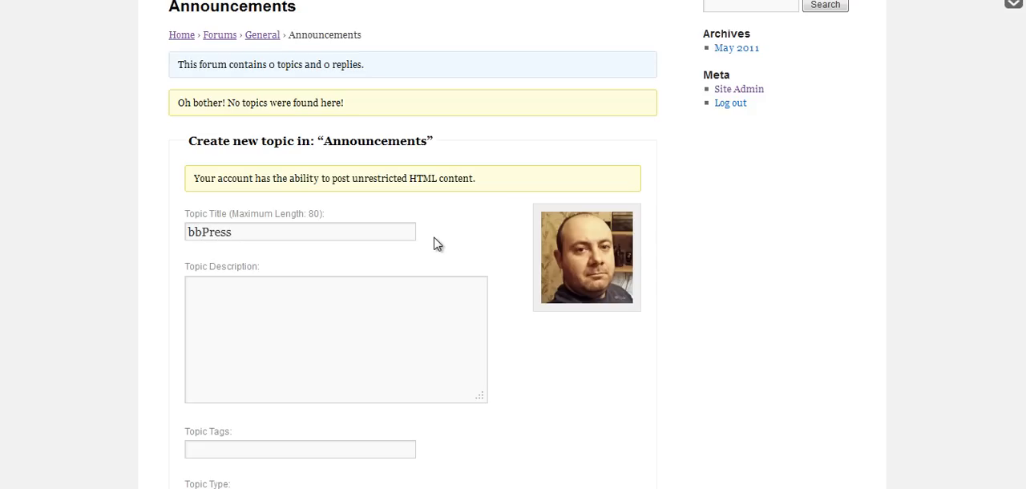
pyautogui.write('Intro')
pyautogui.press('Tab')
pyautogui.write('This is the demo topic.')
pyautogui.scroll(-3, 396, 268)
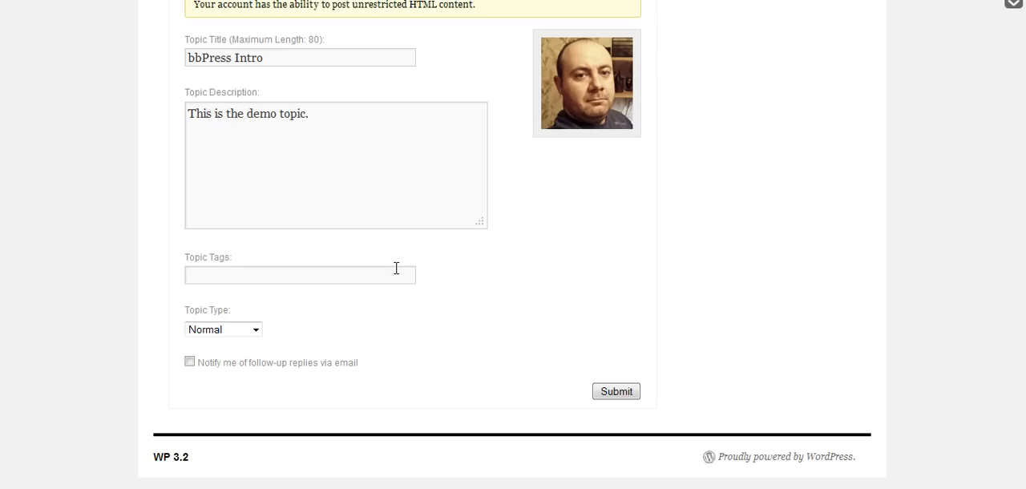
# Examine the tags field and the available topic types for the new topic, leaving the type at Normal.
pyautogui.click(297, 276)
pyautogui.click(253, 330)
pyautogui.click(299, 336)
pyautogui.click(252, 332)
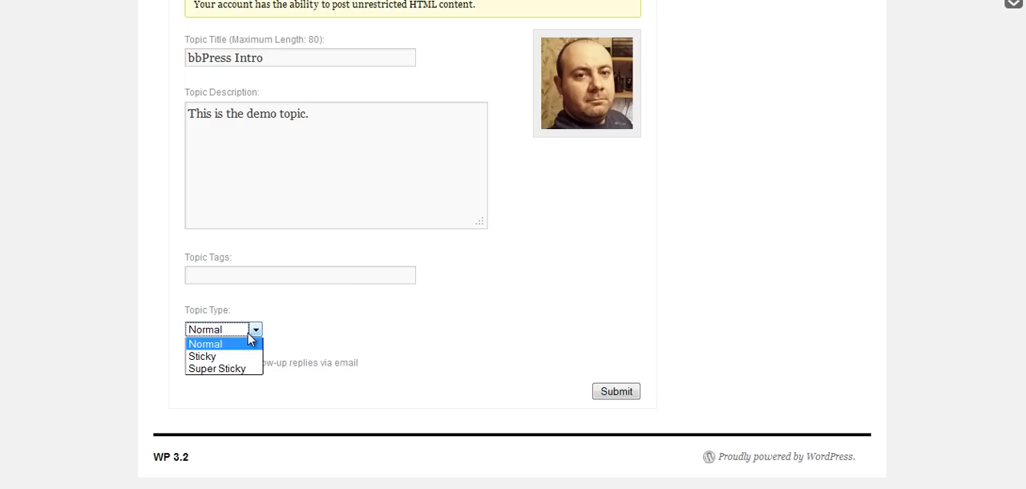
pyautogui.click(345, 342)
pyautogui.scroll(1, 357, 348)
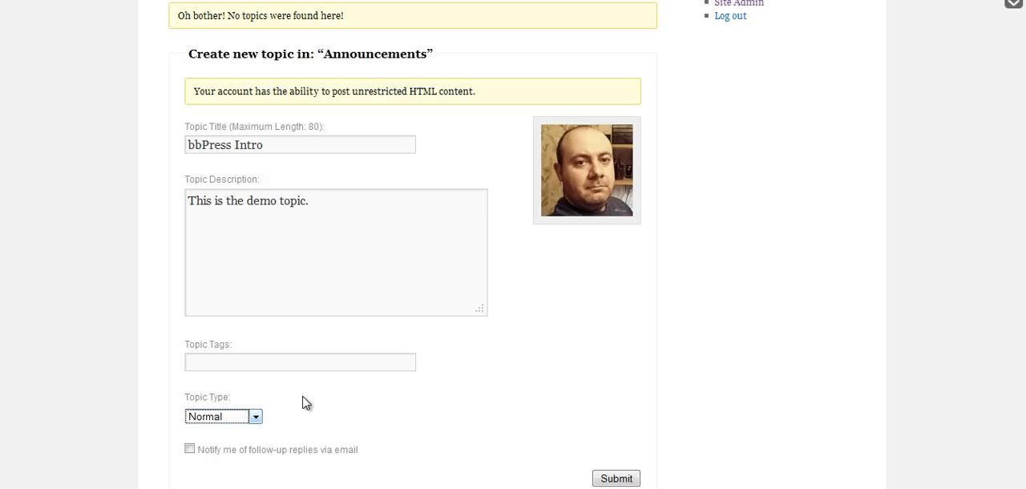
pyautogui.click(255, 416)
pyautogui.click(358, 421)
# Submit the bbPress Intro topic and view its posted page.
pyautogui.scroll(-2, 289, 419)
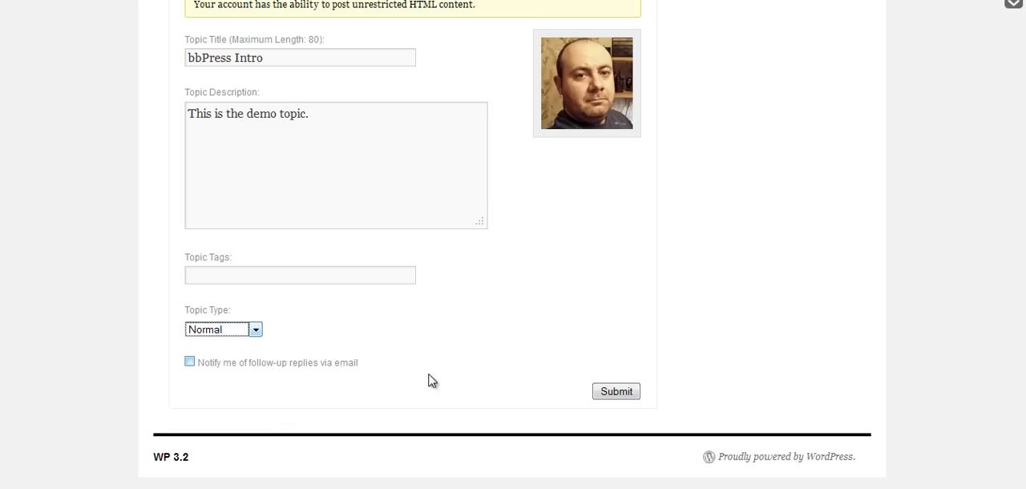
pyautogui.click(605, 393)
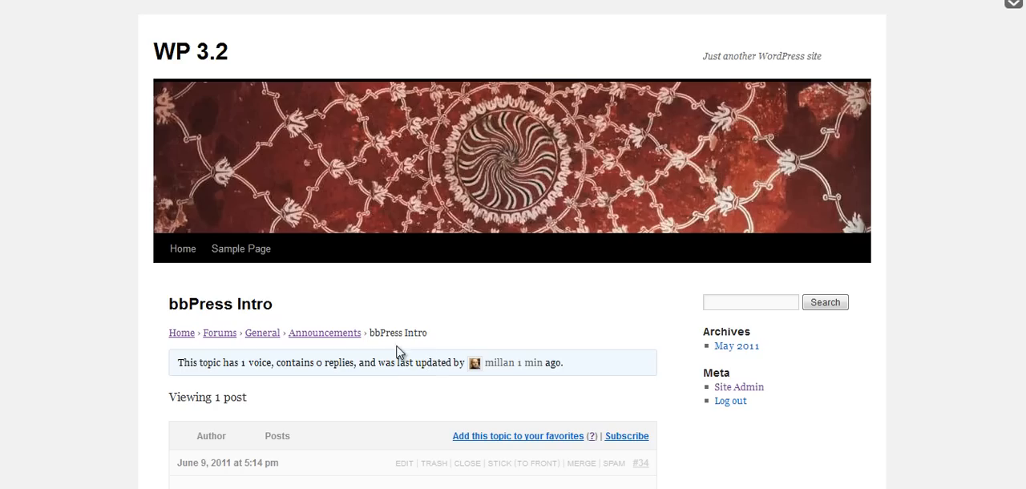
pyautogui.scroll(-2, 390, 373)
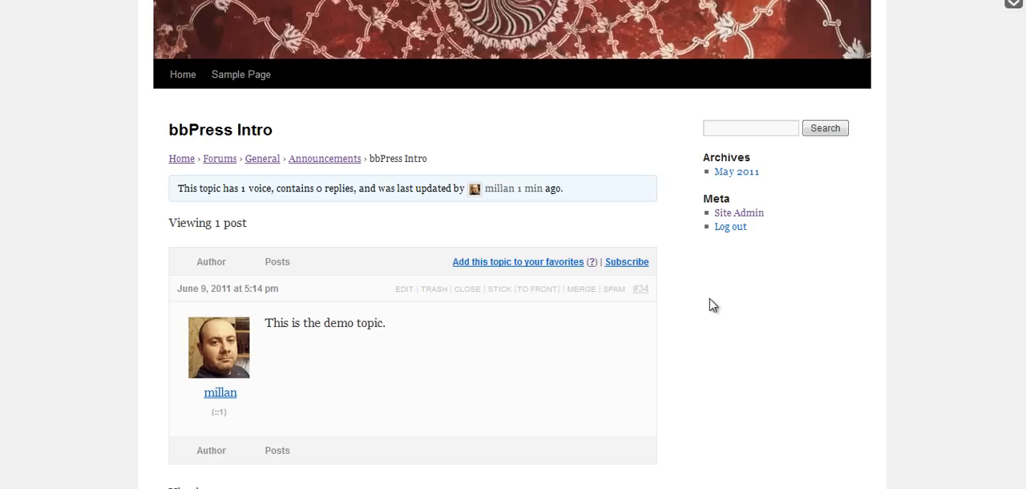
# Add the bbPress Intro topic to the favorites, subscribe to it and move on to its reply form.
pyautogui.click(553, 270)
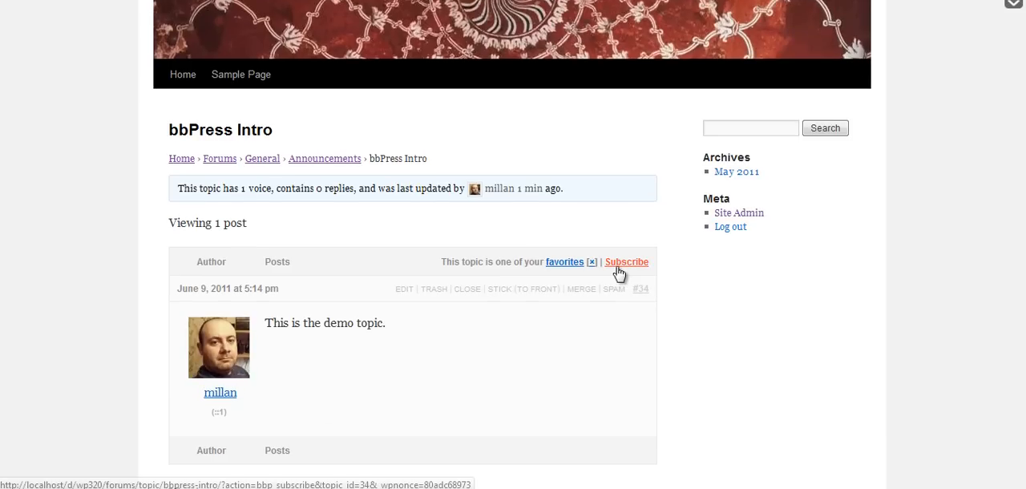
pyautogui.click(648, 273)
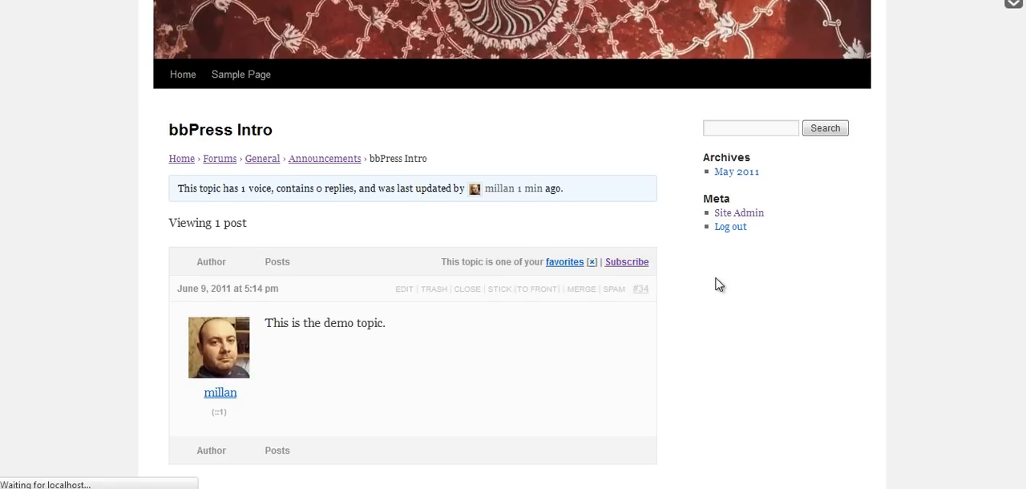
pyautogui.scroll(-2, 700, 300)
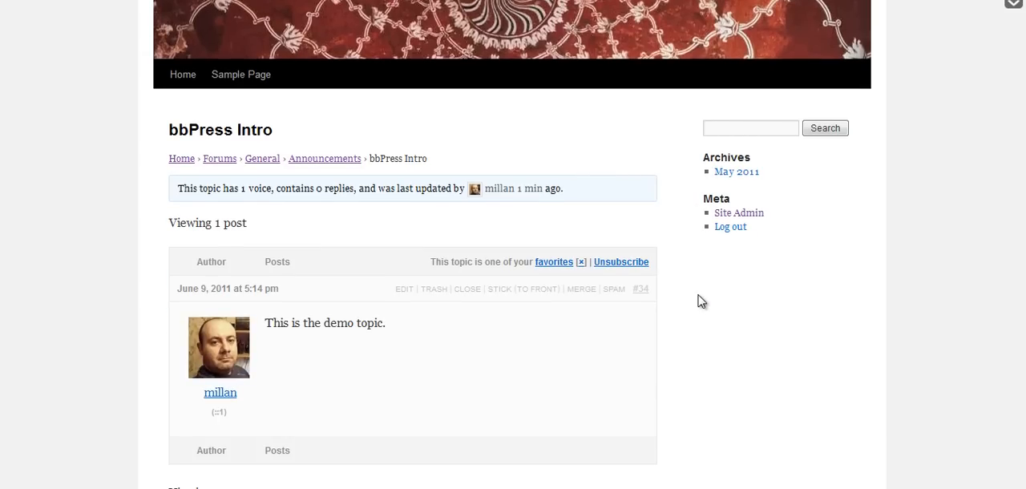
pyautogui.scroll(-2, 700, 300)
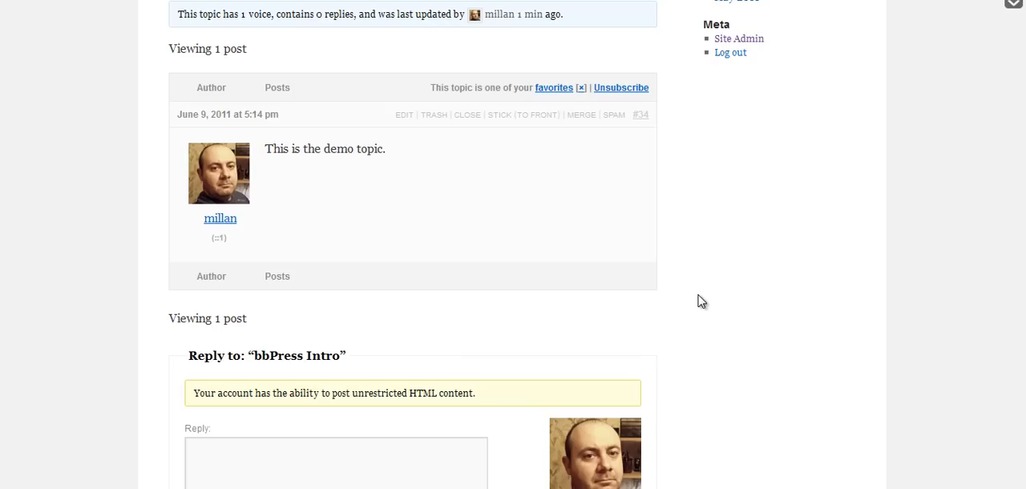
# Go from the bbPress Intro topic back to the Forums index and view the forum list.
pyautogui.scroll(1, 513, 240)
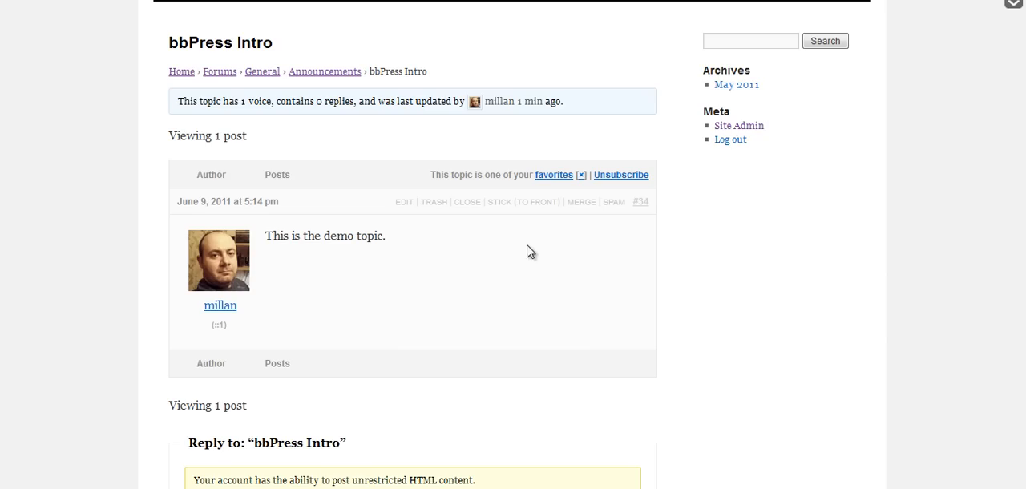
pyautogui.click(219, 72)
pyautogui.scroll(-1, 465, 213)
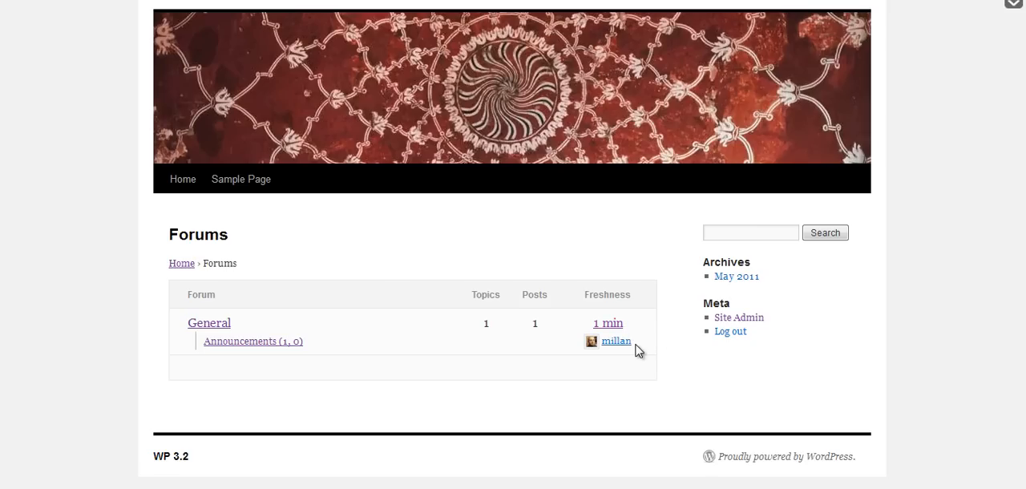
# Open the Announcements forum and review its topic list and the new topic form.
pyautogui.click(291, 342)
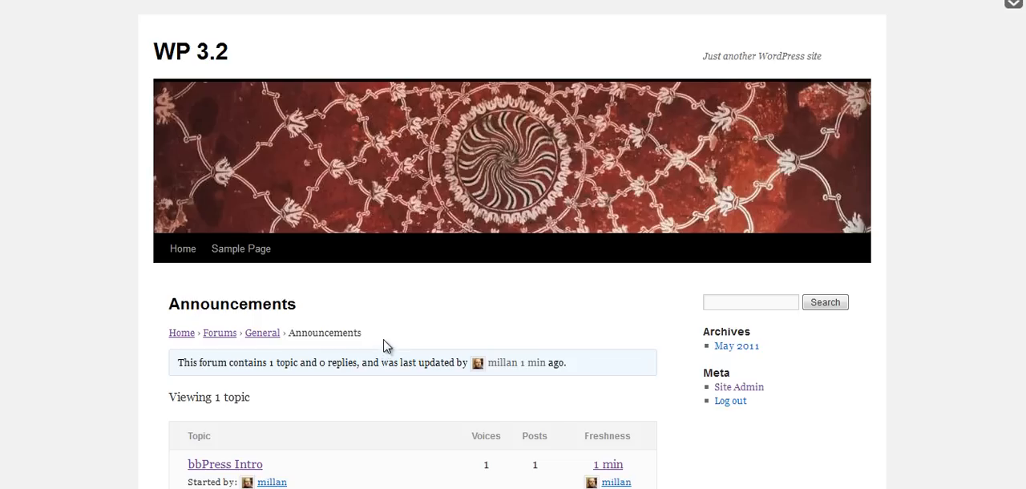
pyautogui.scroll(-3, 424, 328)
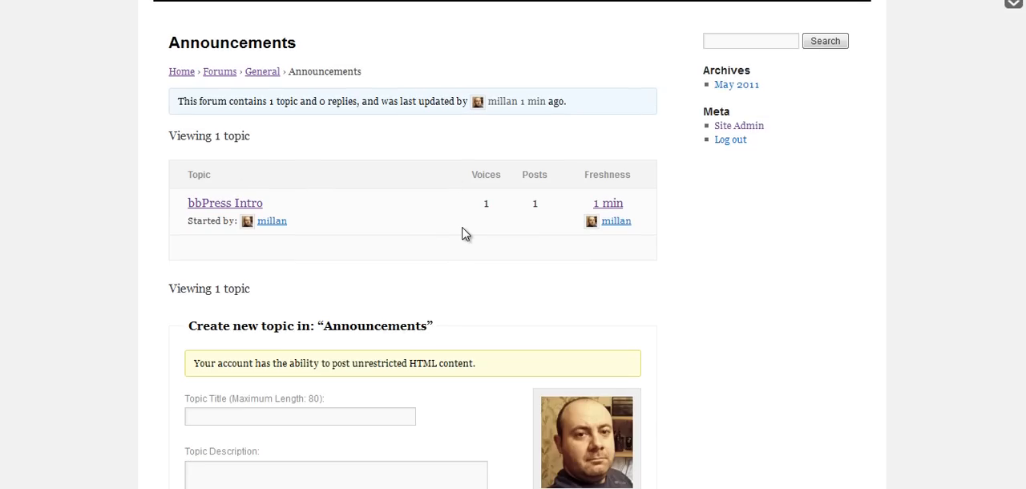
pyautogui.scroll(-4, 462, 234)
pyautogui.scroll(-2, 564, 345)
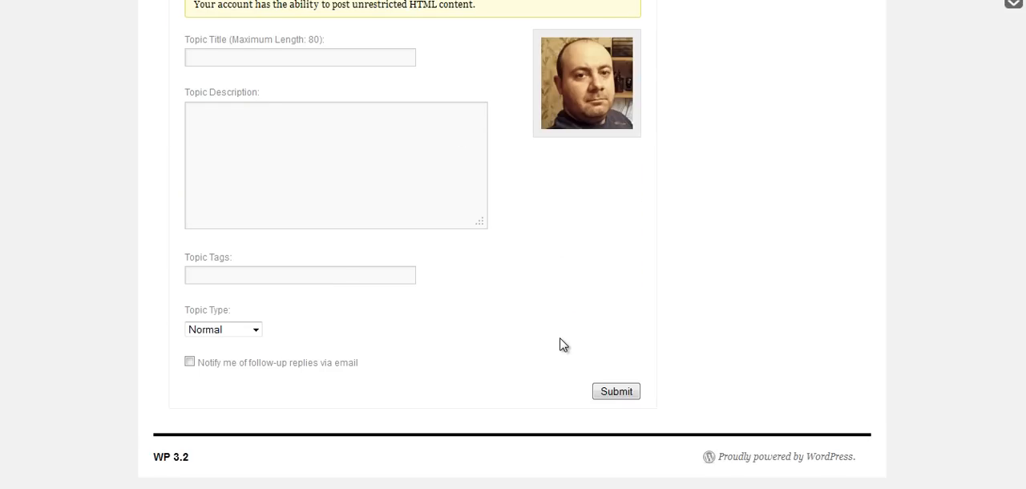
pyautogui.scroll(5, 564, 344)
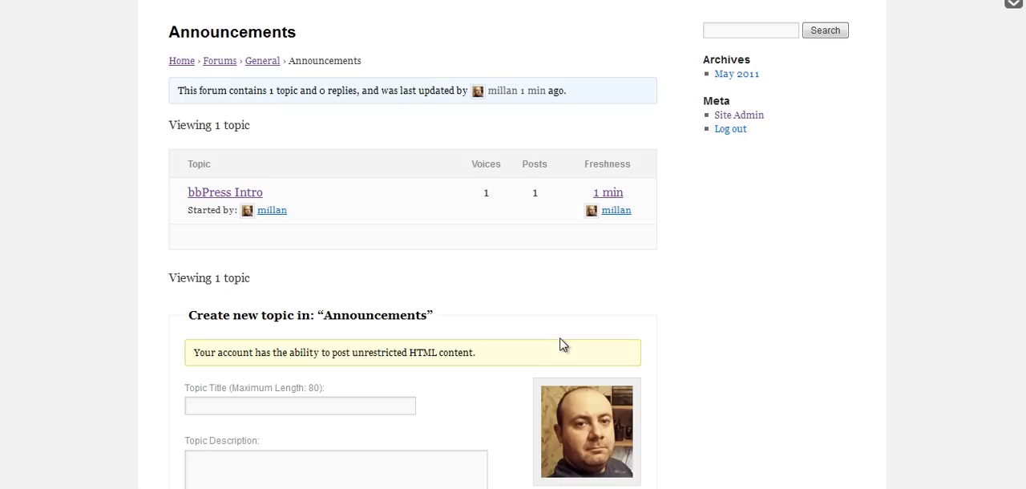
pyautogui.scroll(1, 564, 344)
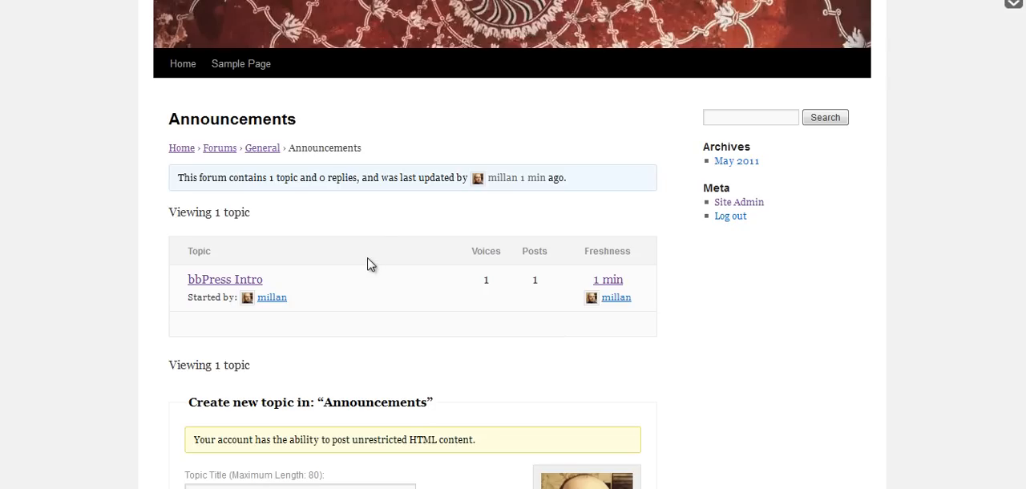
# Return to the Forums index from Announcements and examine how it looks in the current Twenty Ten theme.
pyautogui.click(219, 151)
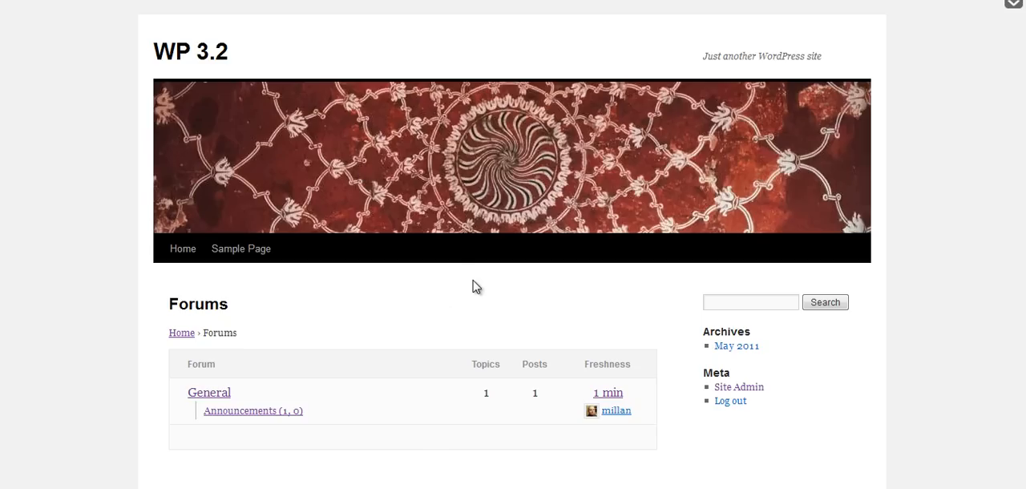
pyautogui.scroll(-1, 473, 286)
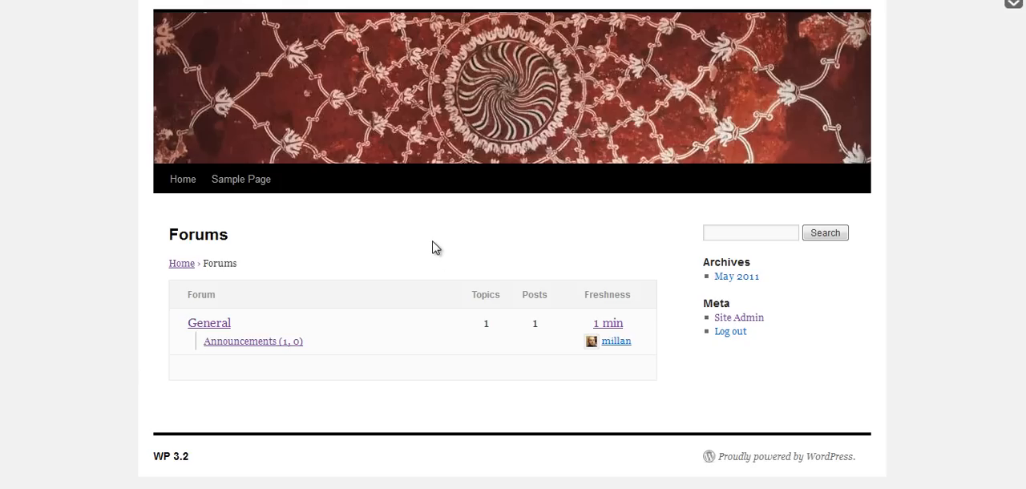
pyautogui.scroll(1, 432, 248)
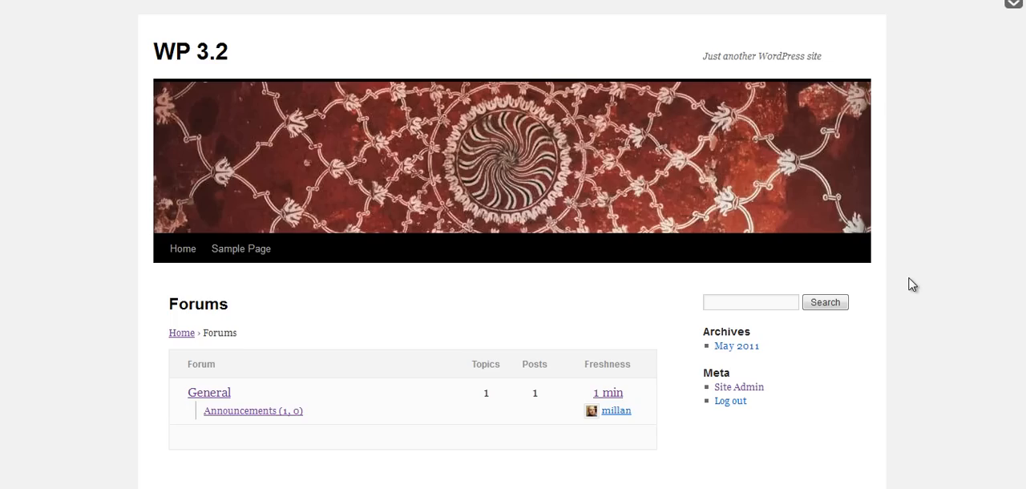
pyautogui.scroll(-2, 512, 240)
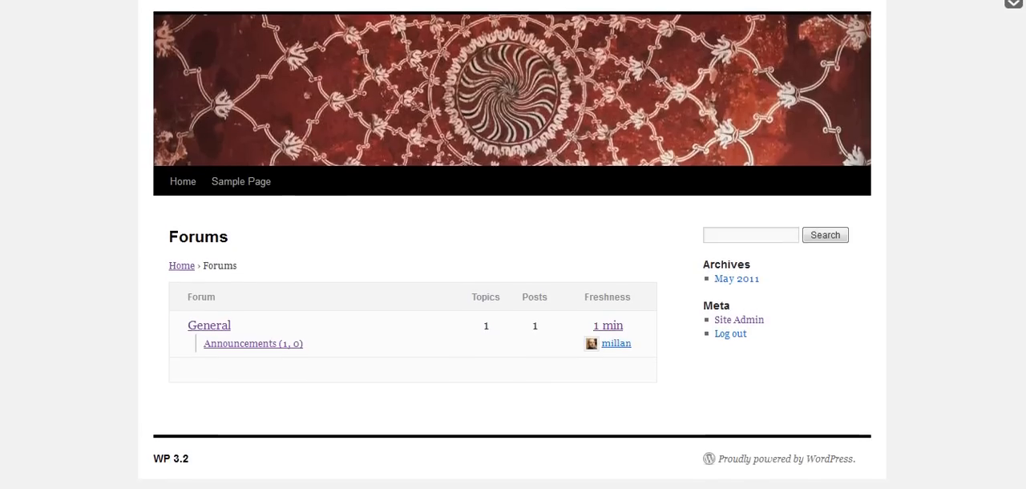
pyautogui.scroll(1, 512, 245)
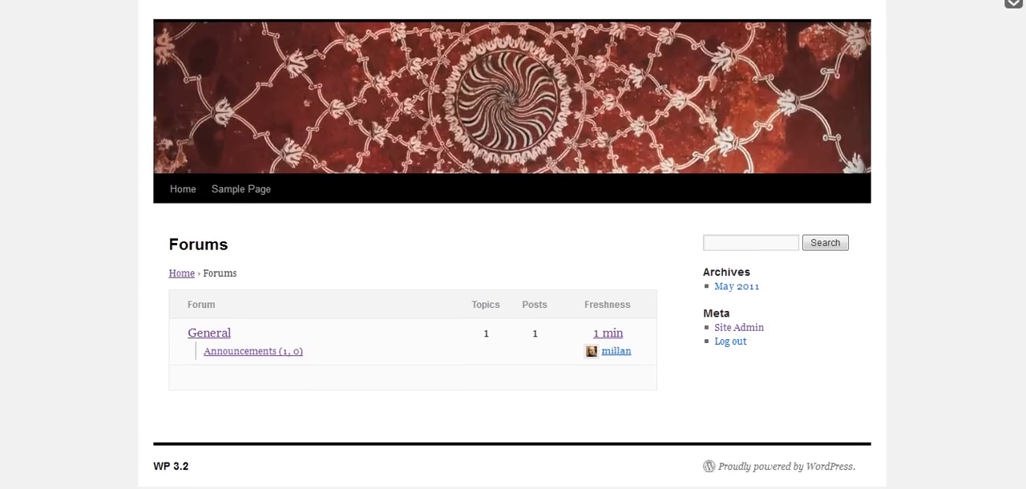
pyautogui.scroll(1, 512, 244)
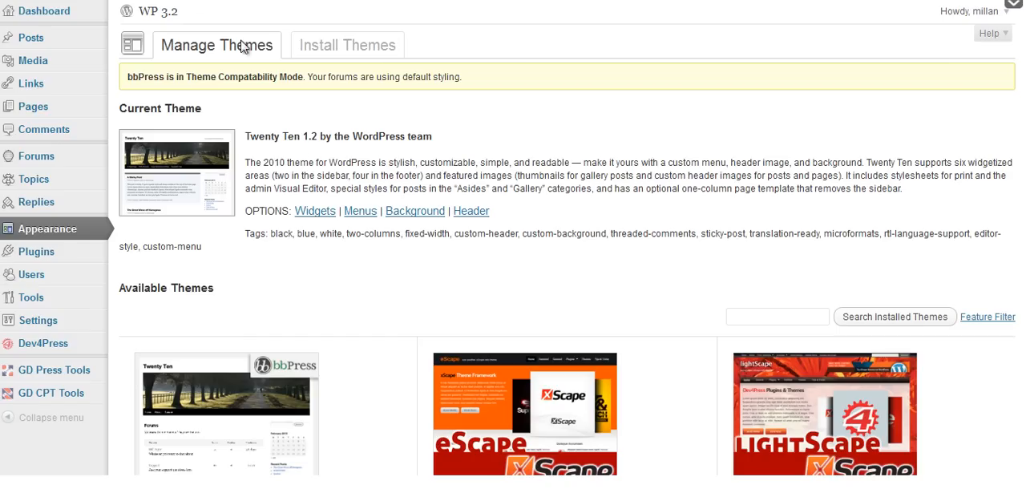
# Activate the Twenty Eleven 1.0 theme from the available themes.
pyautogui.scroll(-3, 943, 211)
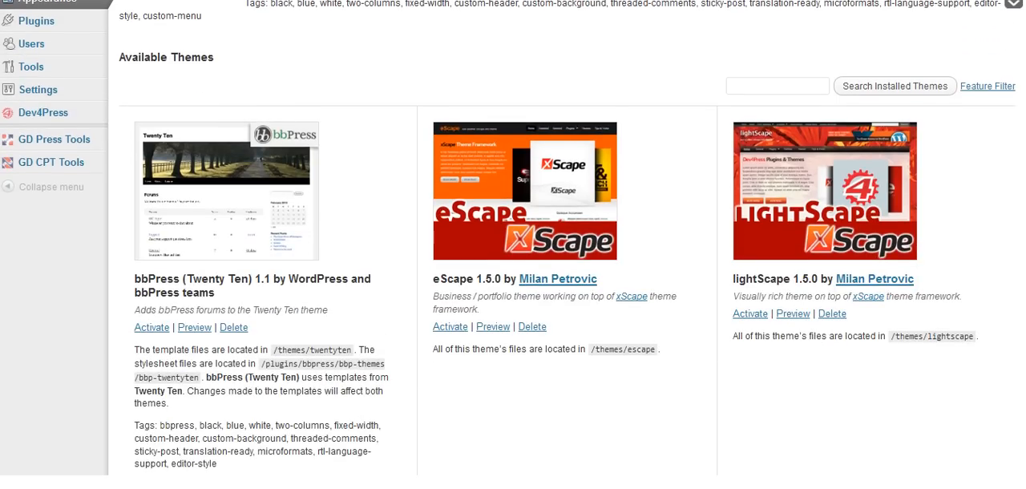
pyautogui.scroll(-3, 618, 301)
pyautogui.scroll(-4, 768, 236)
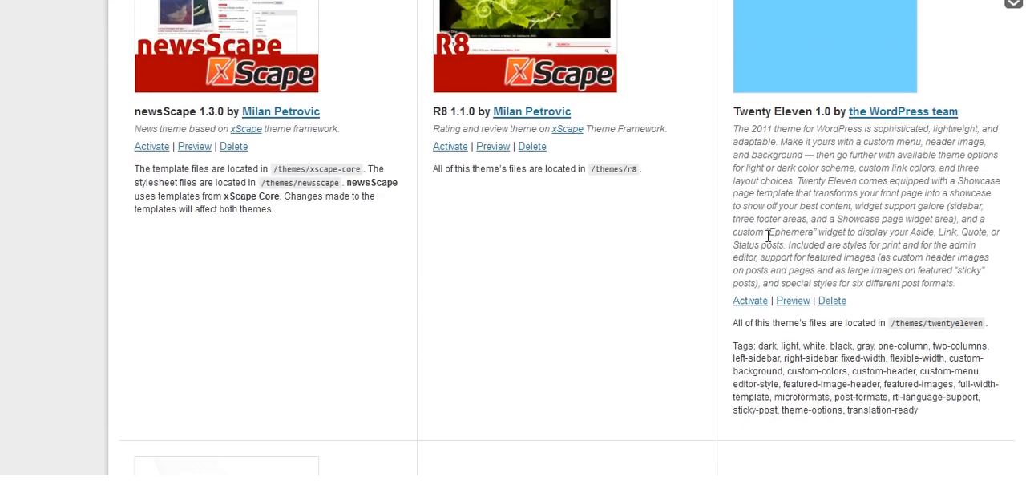
pyautogui.click(754, 303)
# Reload the site's Forums page and check the forum list in the Twenty Eleven theme.
pyautogui.hotkey('ctrl', 'Tab')
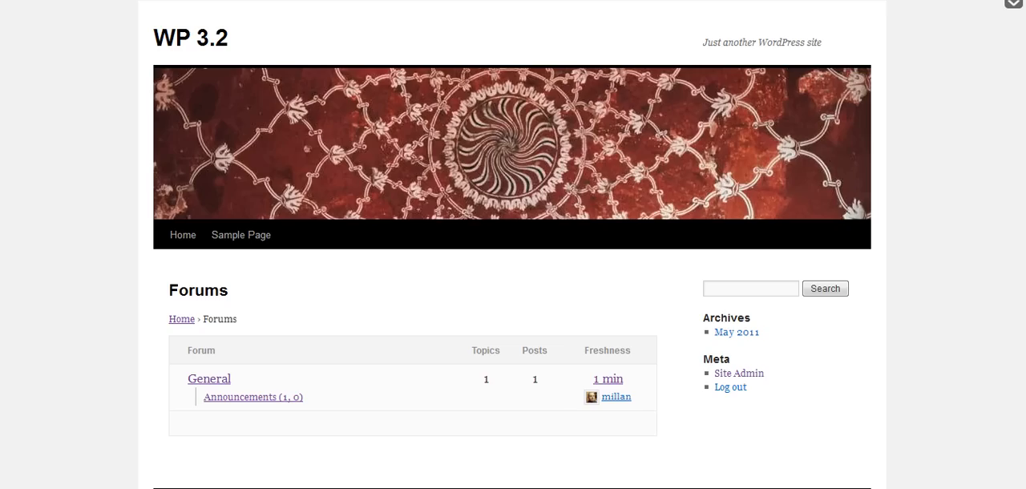
pyautogui.press('F5')
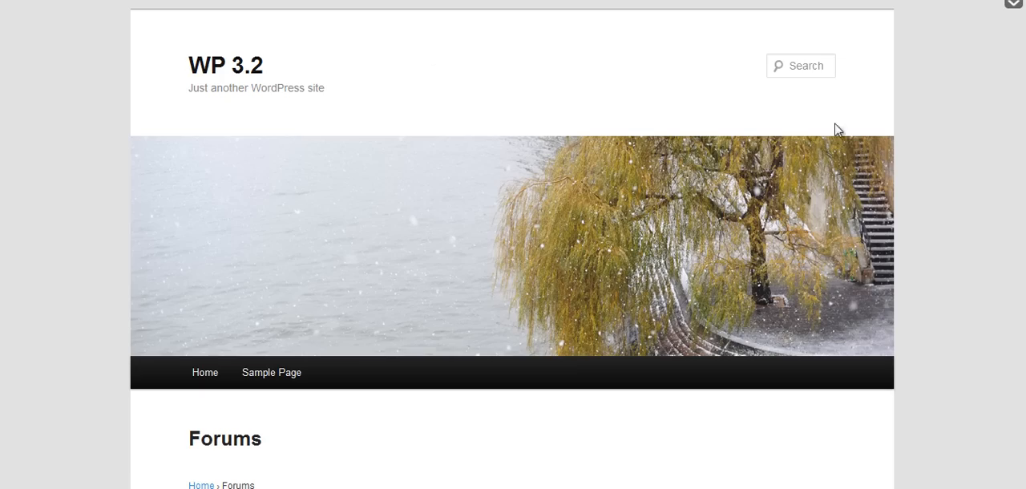
pyautogui.scroll(-3, 520, 84)
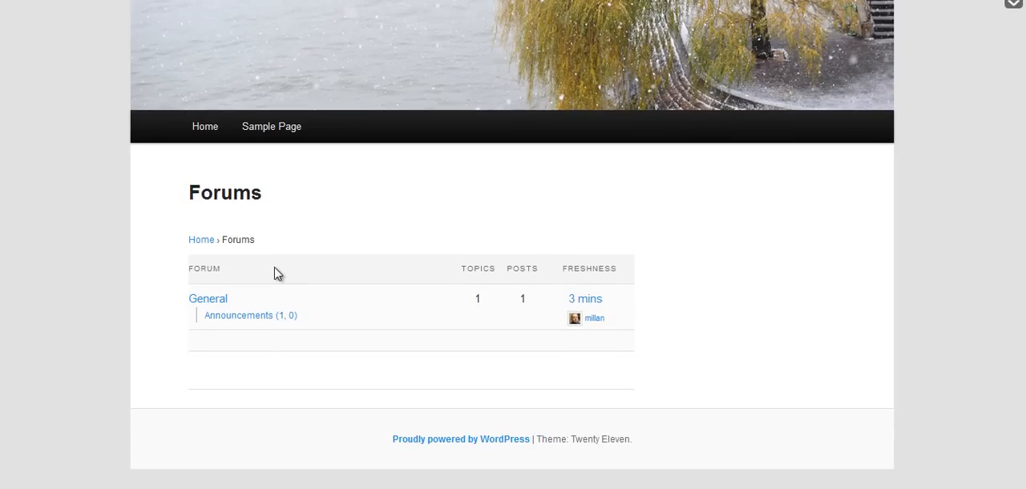
# Open the General forum and examine its layout, forum list and new topic form in Twenty Eleven.
pyautogui.click(211, 300)
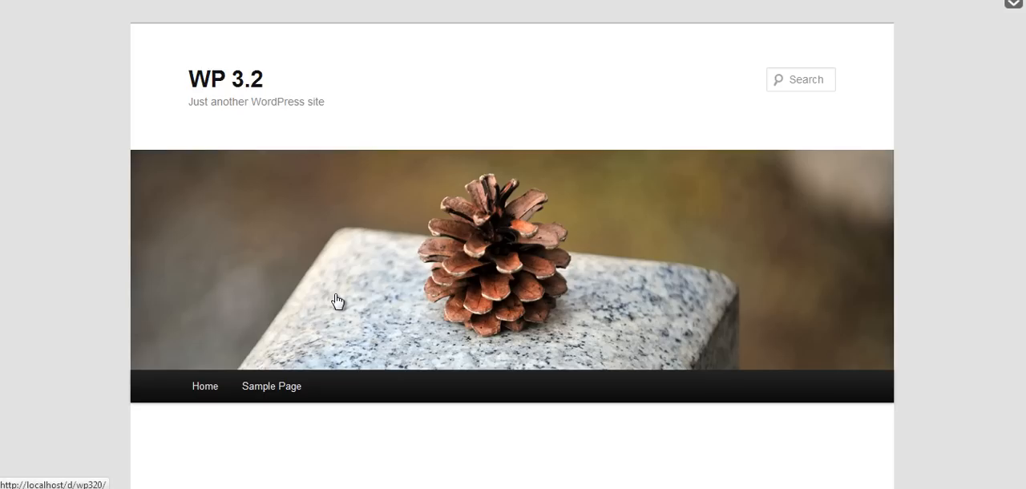
pyautogui.scroll(-5, 361, 295)
pyautogui.scroll(-4, 358, 293)
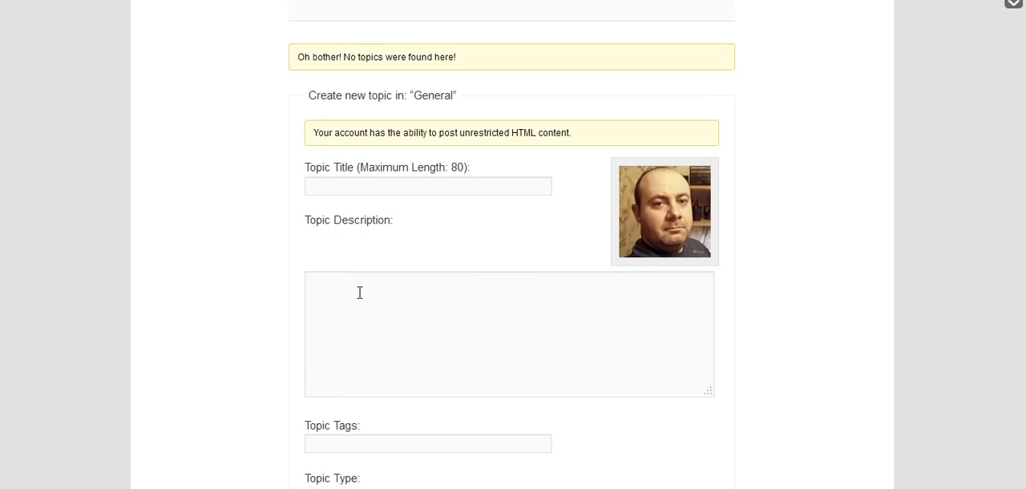
pyautogui.scroll(2, 247, 300)
pyautogui.scroll(1, 246, 299)
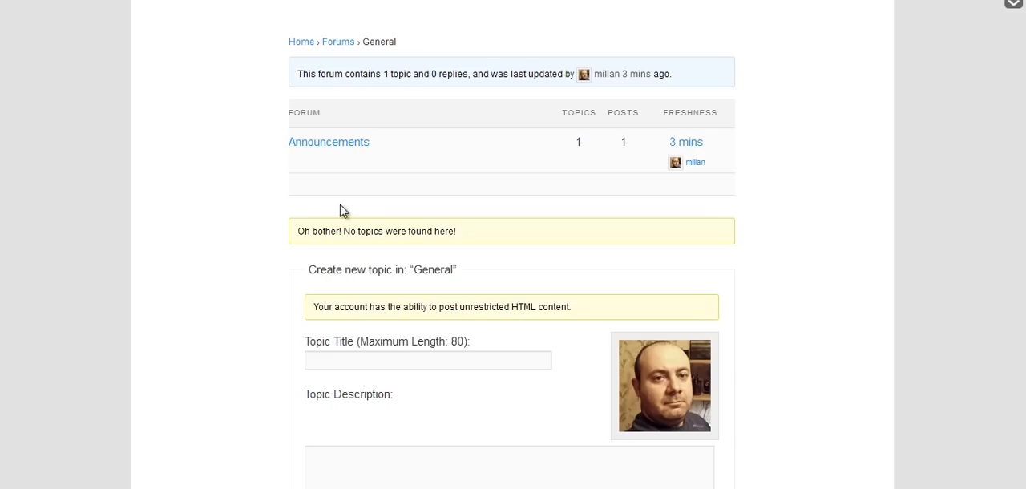
pyautogui.scroll(3, 373, 213)
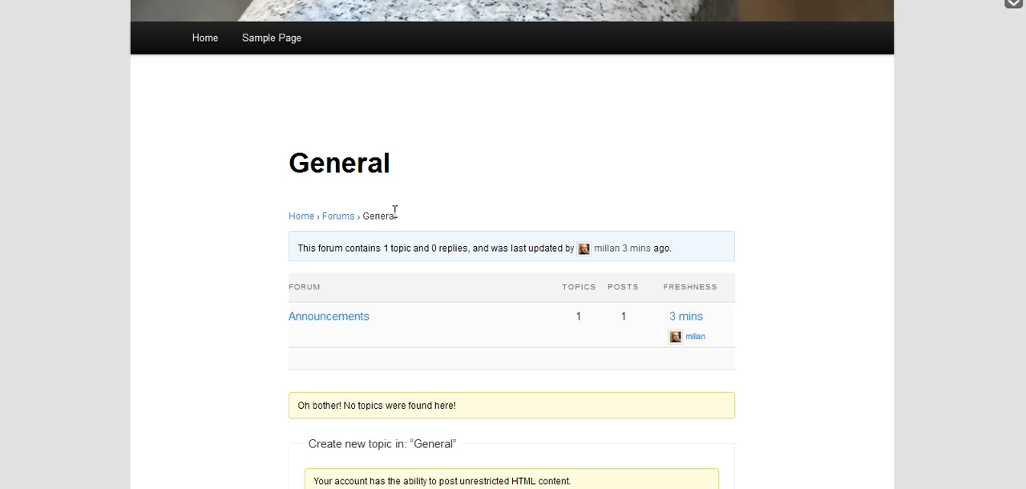
pyautogui.scroll(6, 394, 210)
pyautogui.scroll(-6, 395, 218)
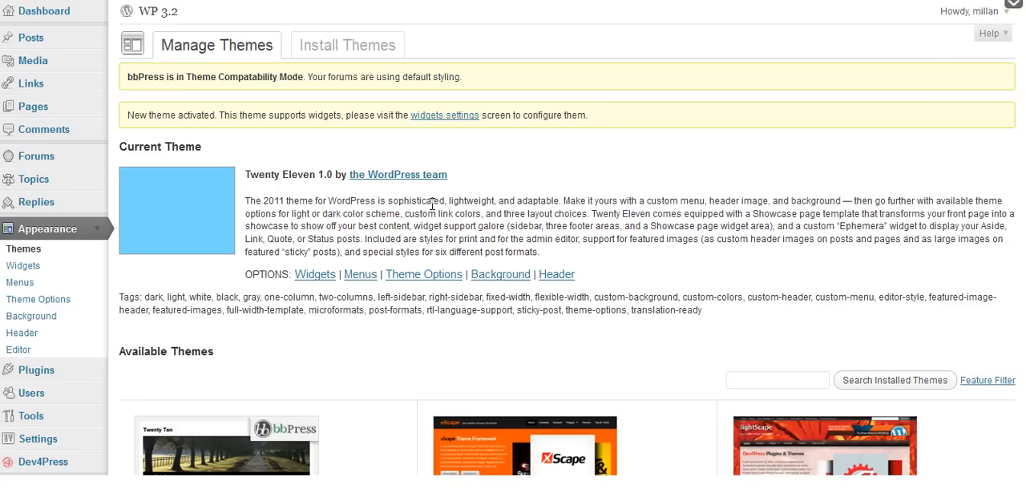
# Start a new page in the admin and examine the page templates Twenty Eleven offers, leaving Default Template selected.
pyautogui.click(36, 105)
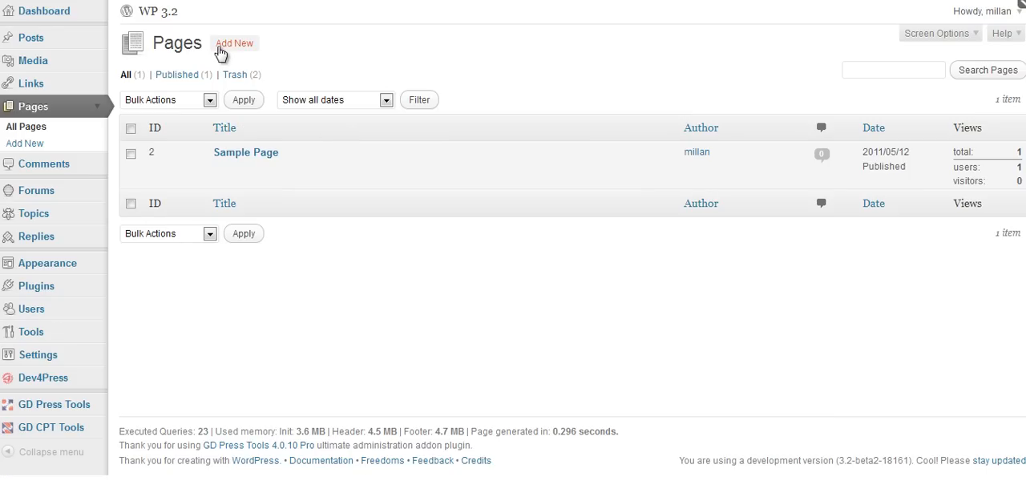
pyautogui.click(223, 46)
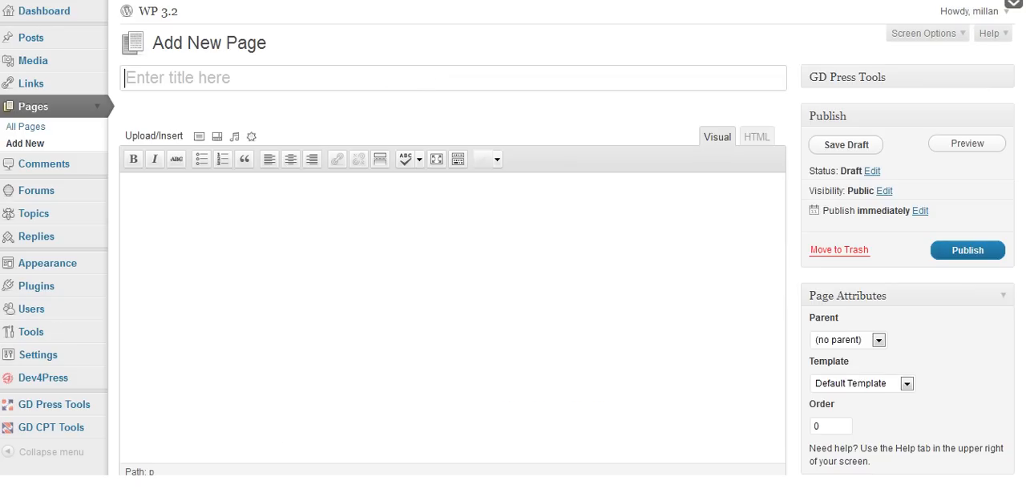
pyautogui.click(908, 385)
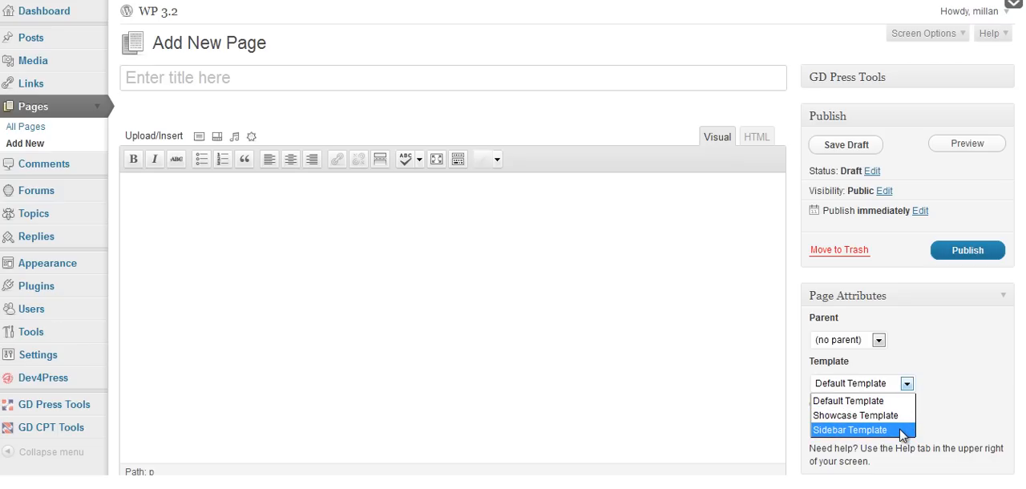
pyautogui.click(940, 422)
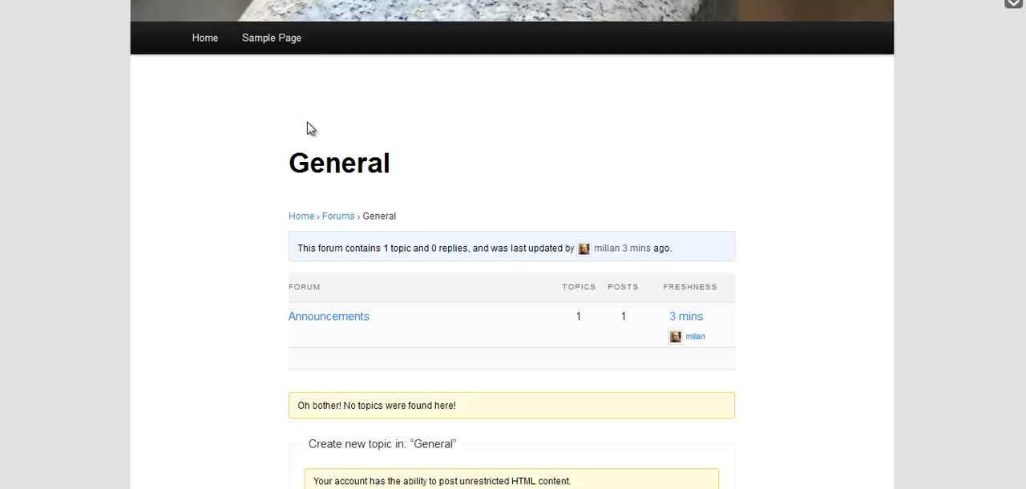
pyautogui.scroll(5, 382, 148)
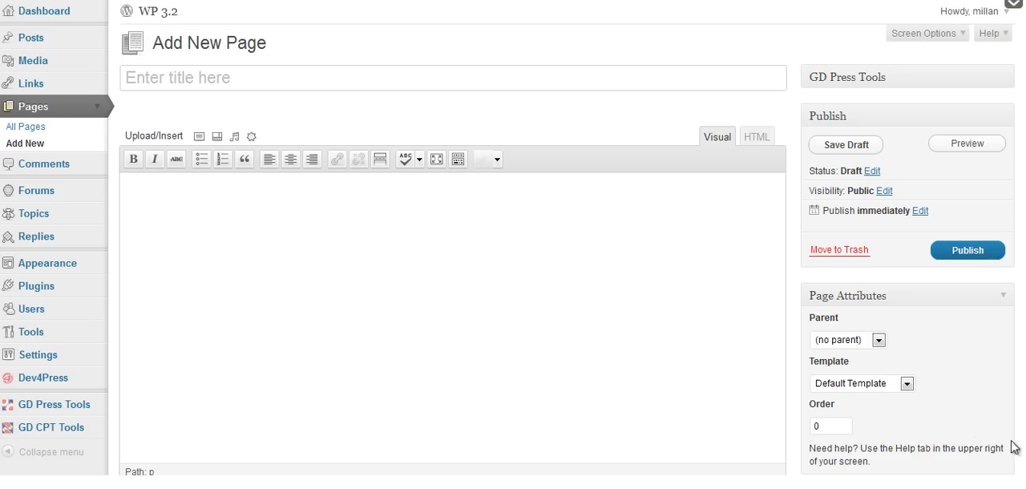
pyautogui.click(906, 386)
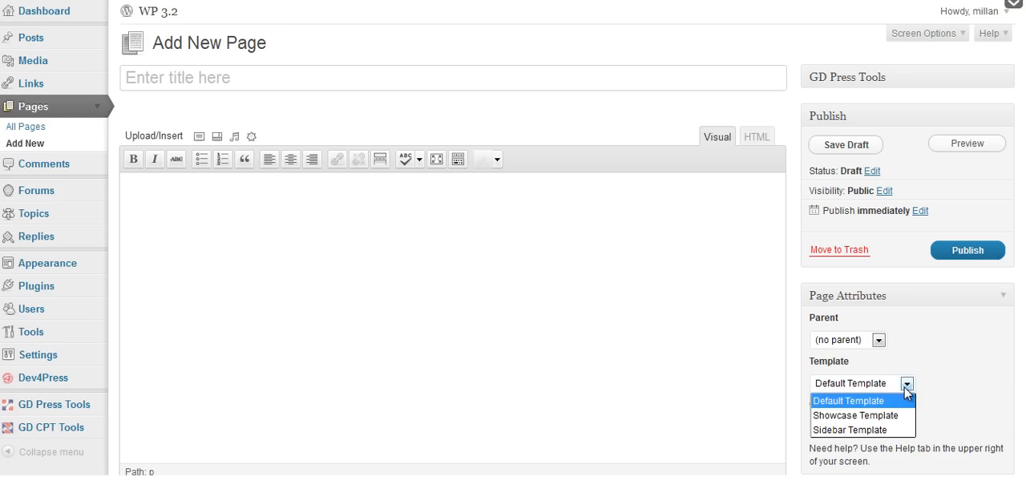
pyautogui.click(949, 393)
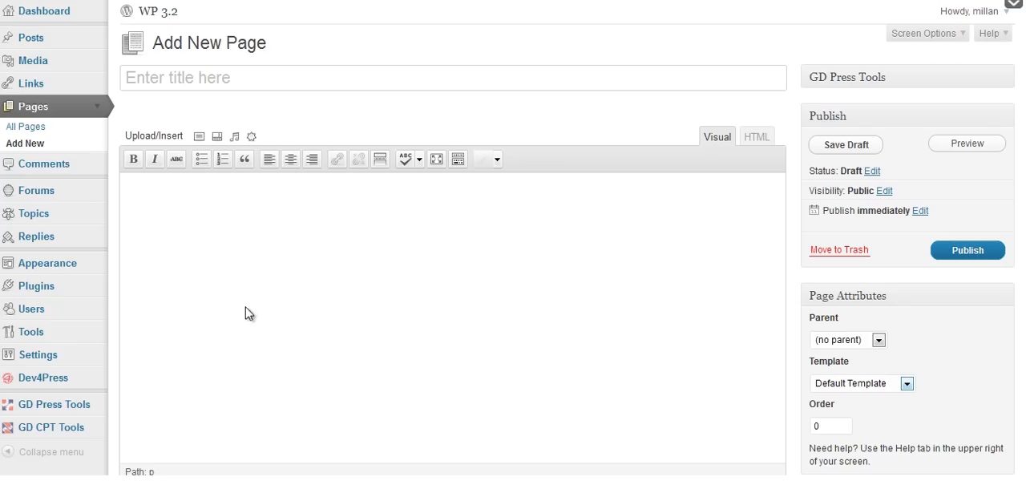
# Activate the bbPress (Twenty Ten) 1.1 theme from the available themes.
pyautogui.click(50, 267)
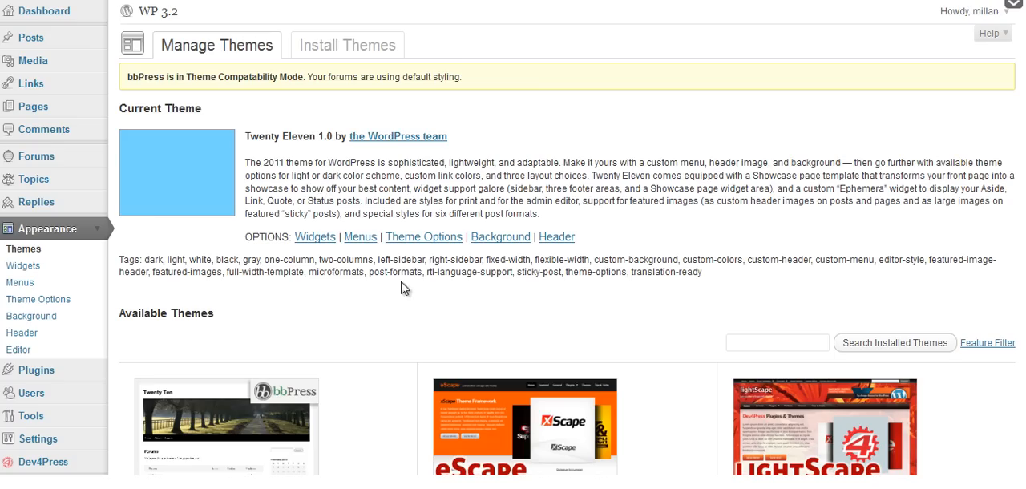
pyautogui.scroll(-5, 401, 284)
pyautogui.click(151, 323)
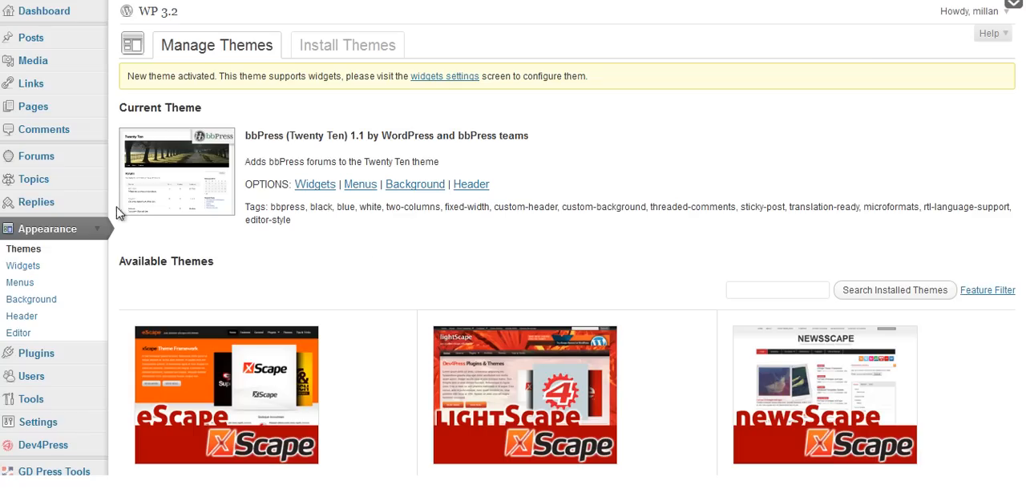
# Start another new page and choose bbPress - Create Topic from its page templates.
pyautogui.click(56, 109)
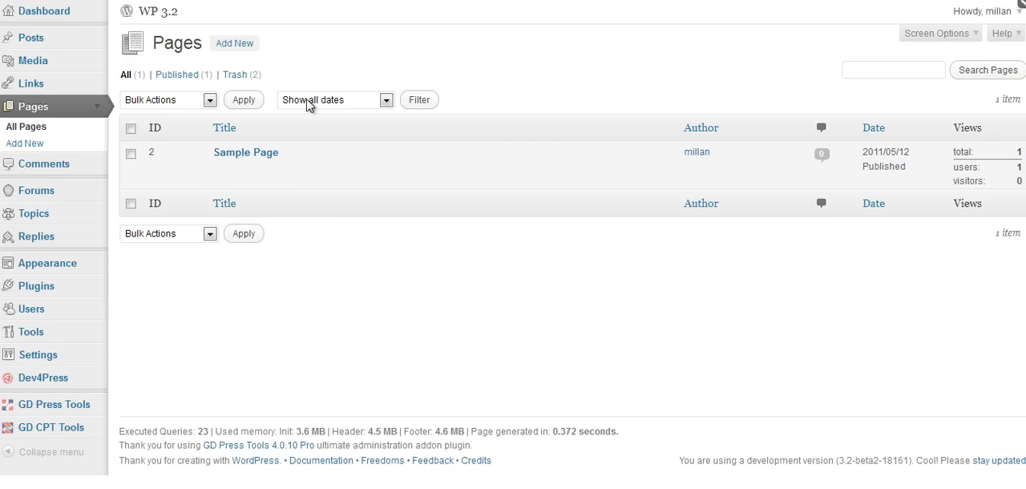
pyautogui.click(239, 47)
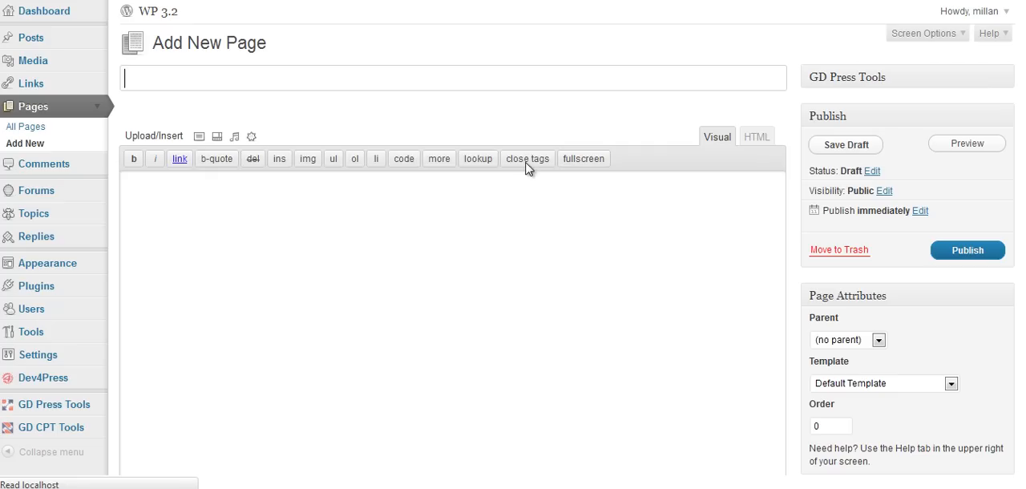
pyautogui.click(890, 384)
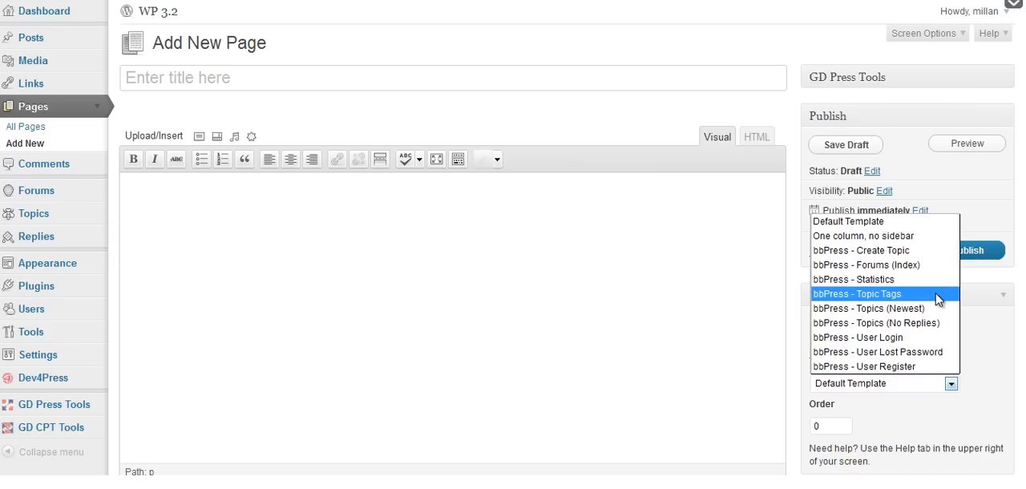
pyautogui.click(911, 252)
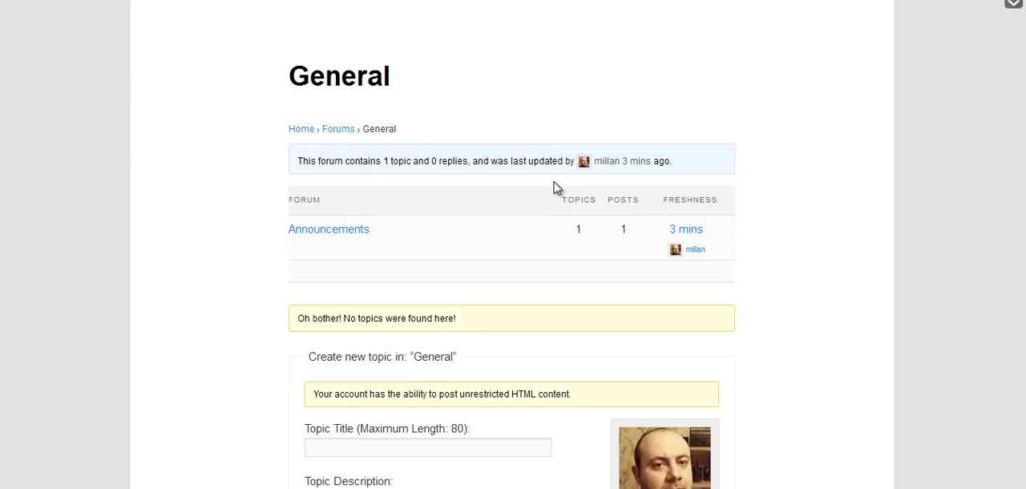
# Examine the new topic form on the General forum page in Twenty Eleven.
pyautogui.scroll(-3, 553, 190)
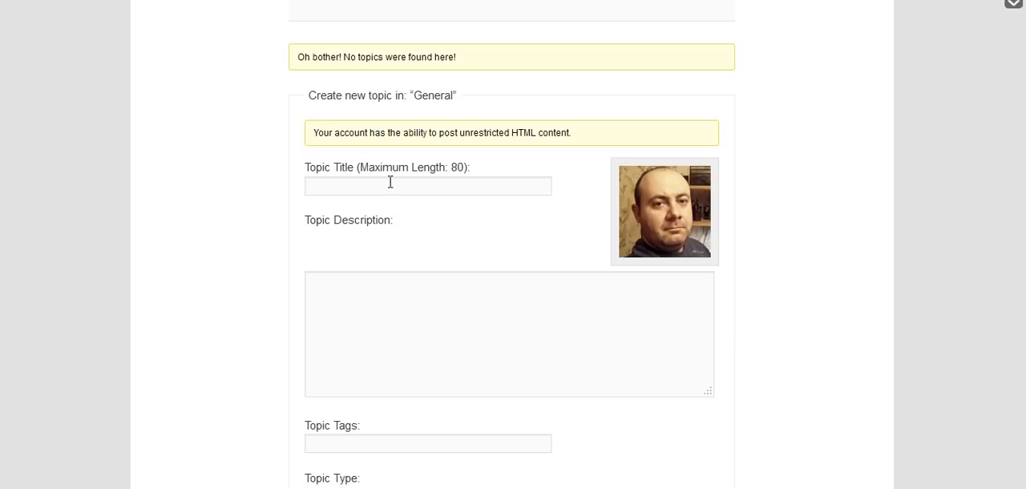
pyautogui.scroll(-3, 502, 188)
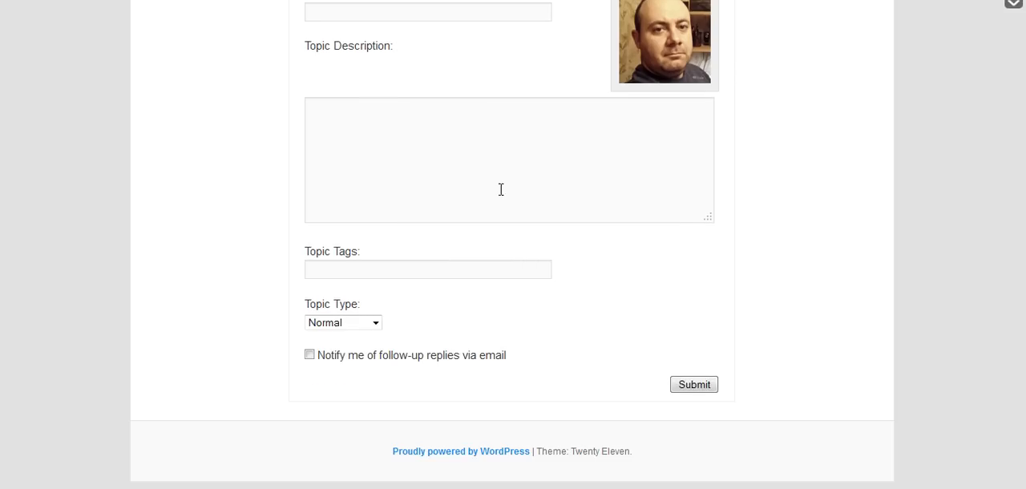
pyautogui.scroll(7, 495, 313)
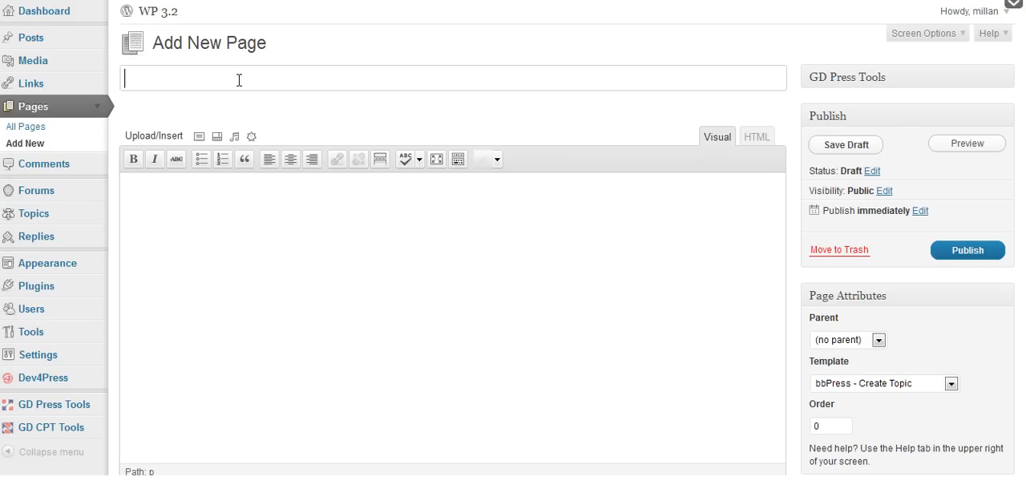
# Title the new page "Create Topic" and publish it.
pyautogui.write('Create')
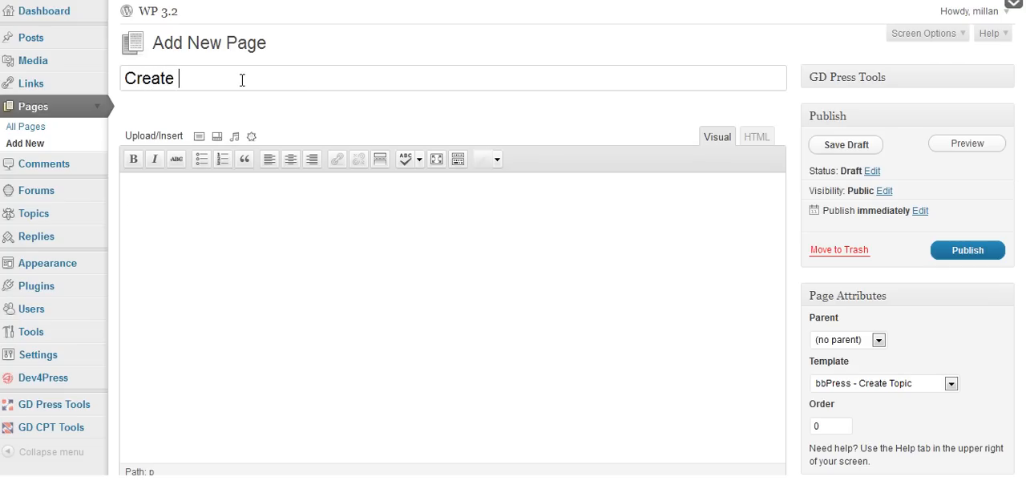
pyautogui.write(' Topic')
pyautogui.click(307, 298)
pyautogui.click(958, 255)
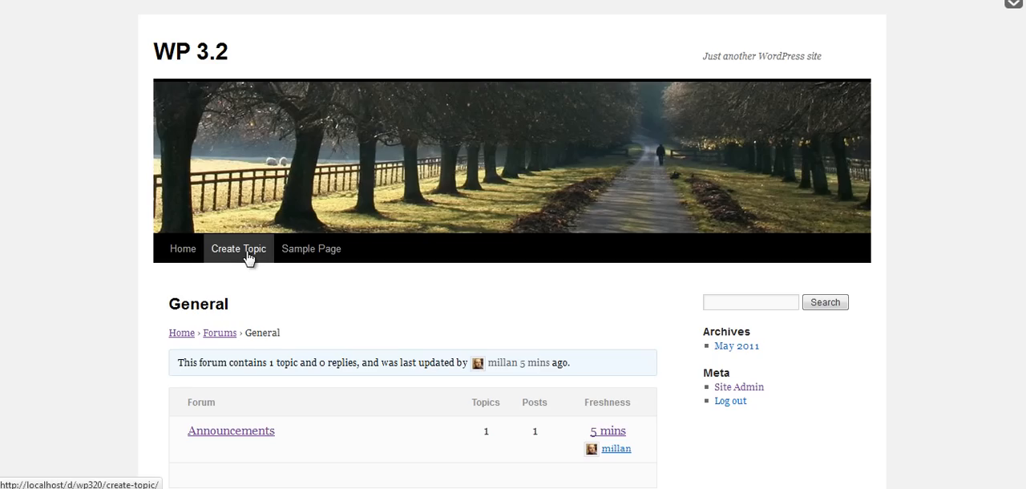
# Open the Create Topic page on the site and examine its topic form, including the choices for the forum.
pyautogui.click(245, 254)
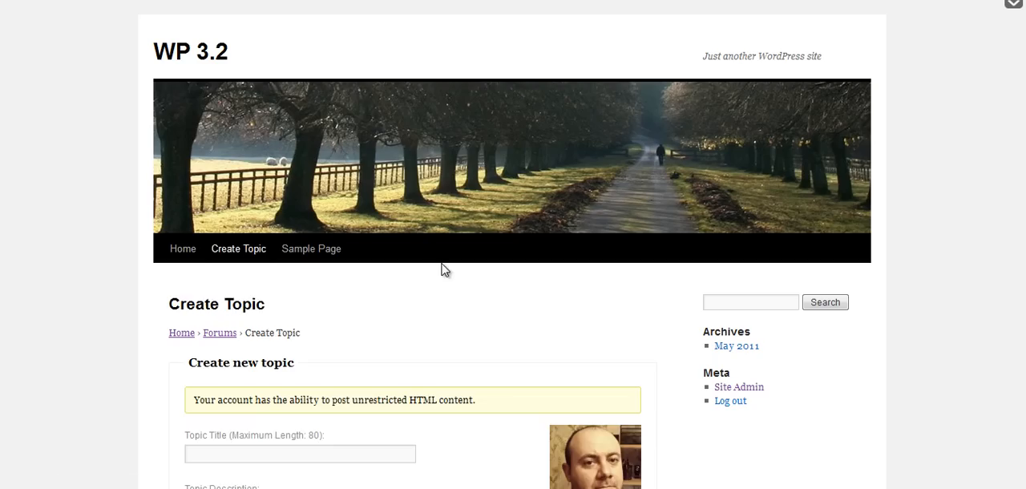
pyautogui.scroll(-5, 449, 267)
pyautogui.scroll(1, 521, 271)
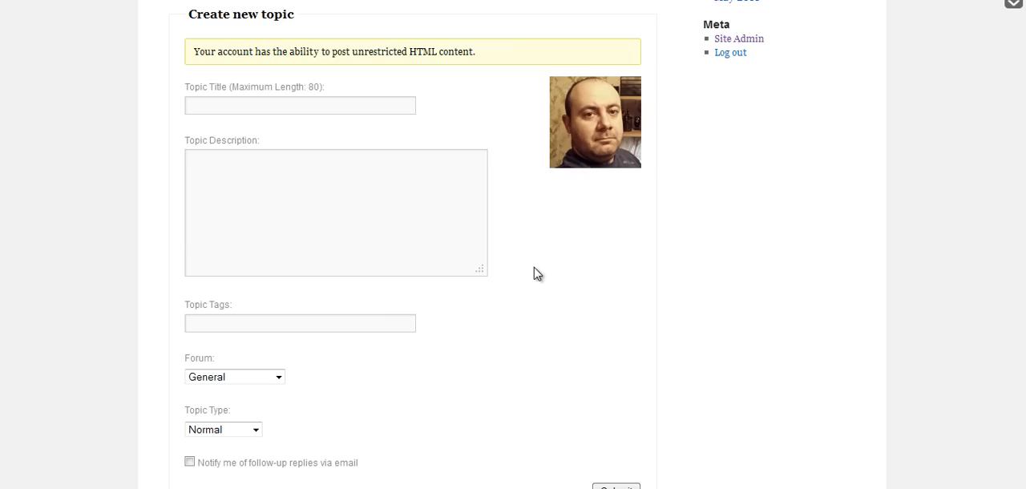
pyautogui.scroll(1, 537, 273)
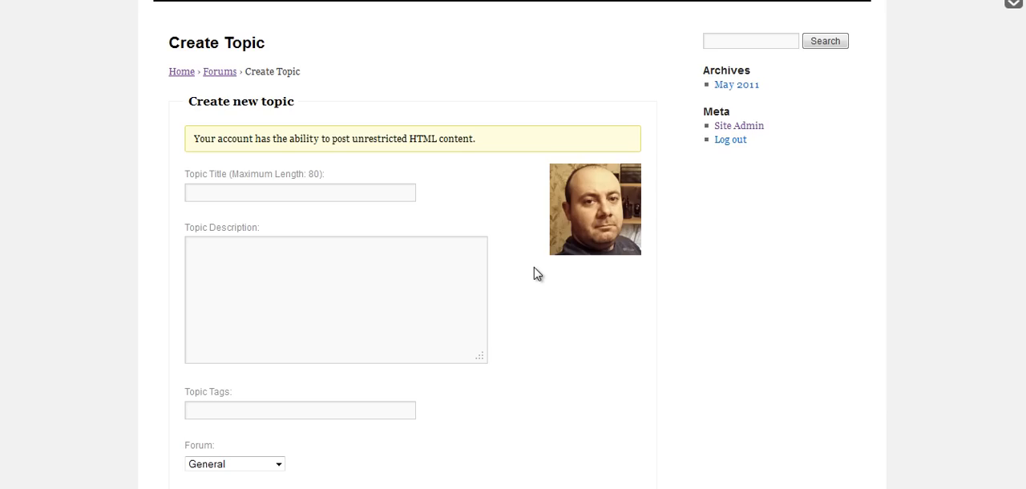
pyautogui.scroll(-2, 356, 241)
pyautogui.click(235, 278)
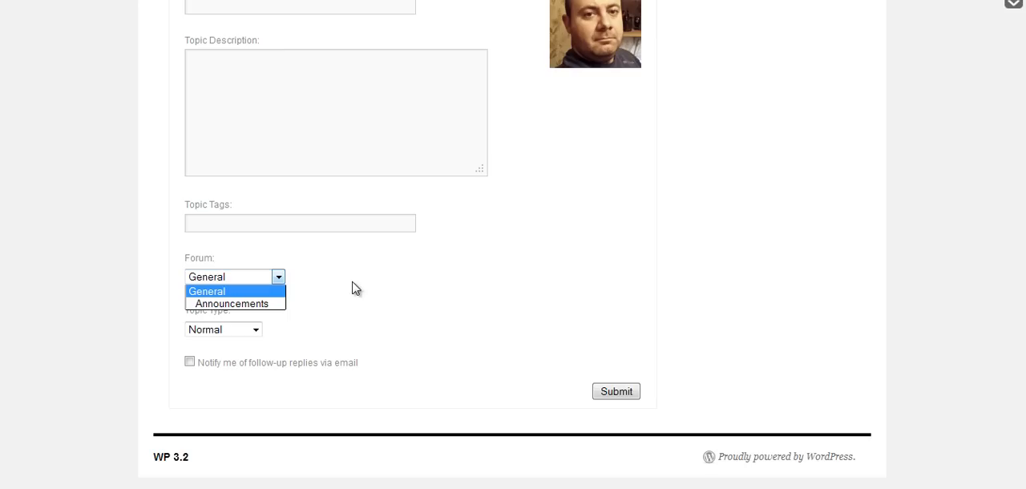
pyautogui.click(283, 291)
pyautogui.scroll(2, 491, 256)
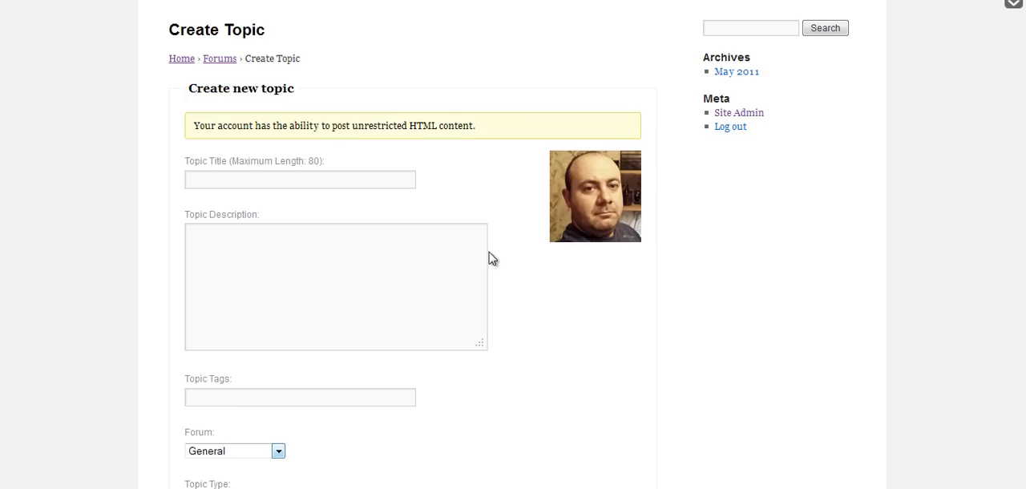
pyautogui.scroll(-2, 492, 258)
pyautogui.click(252, 281)
pyautogui.click(469, 286)
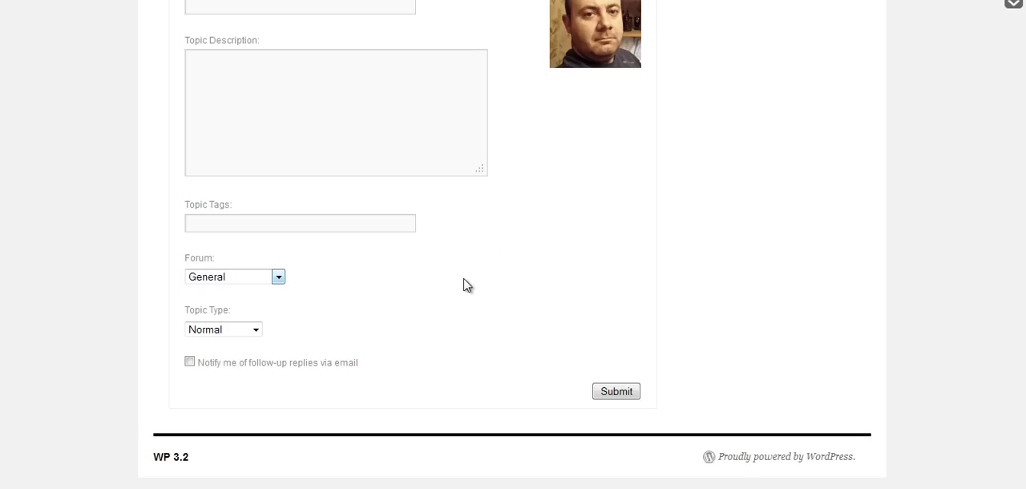
pyautogui.scroll(3, 468, 286)
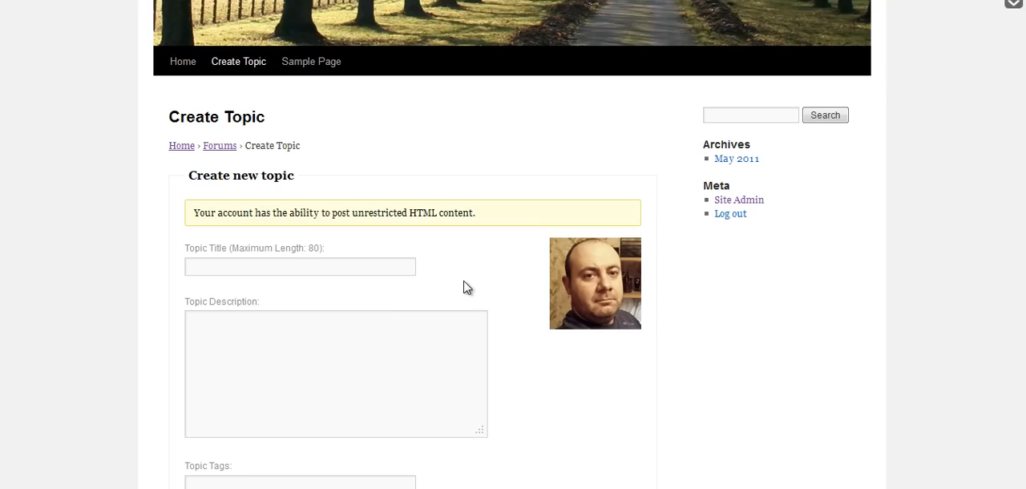
# Start another new page in the admin and assign it the bbPress - Statistics template.
pyautogui.click(215, 1)
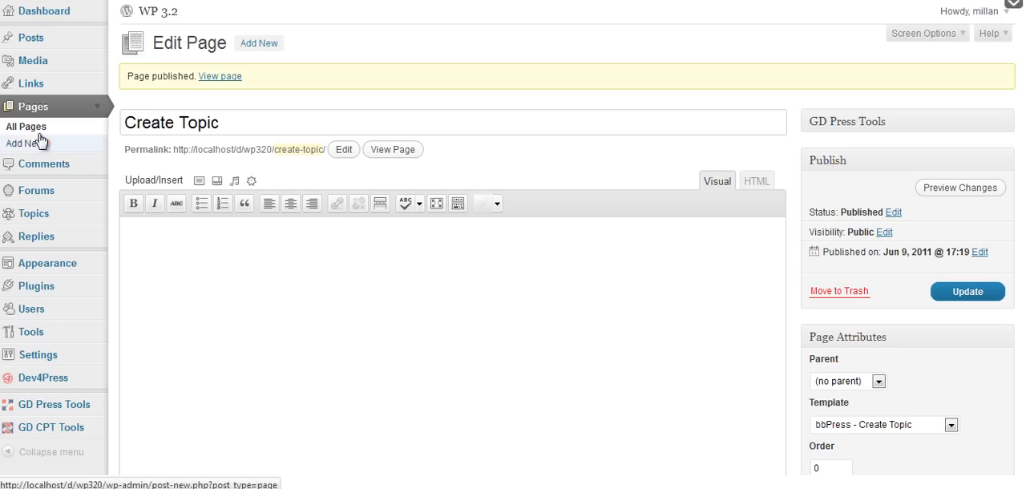
pyautogui.click(269, 47)
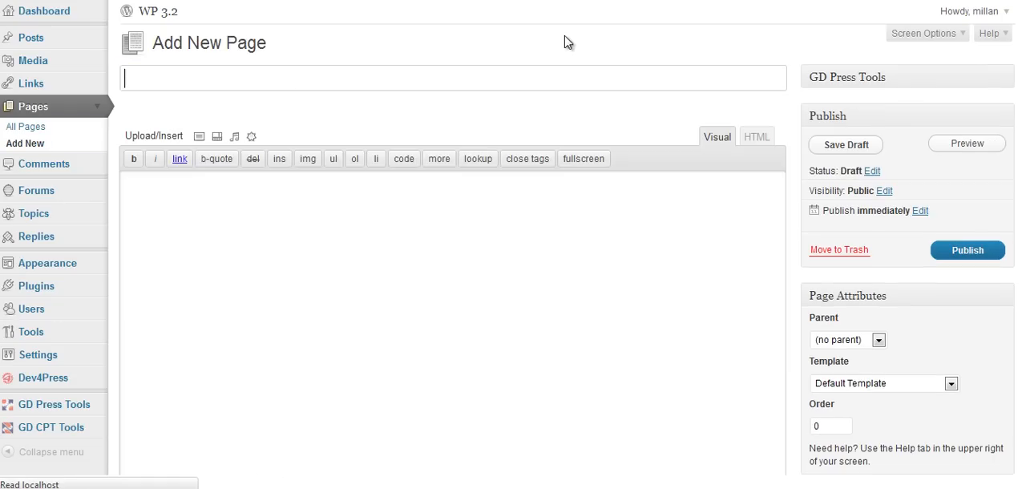
pyautogui.click(931, 383)
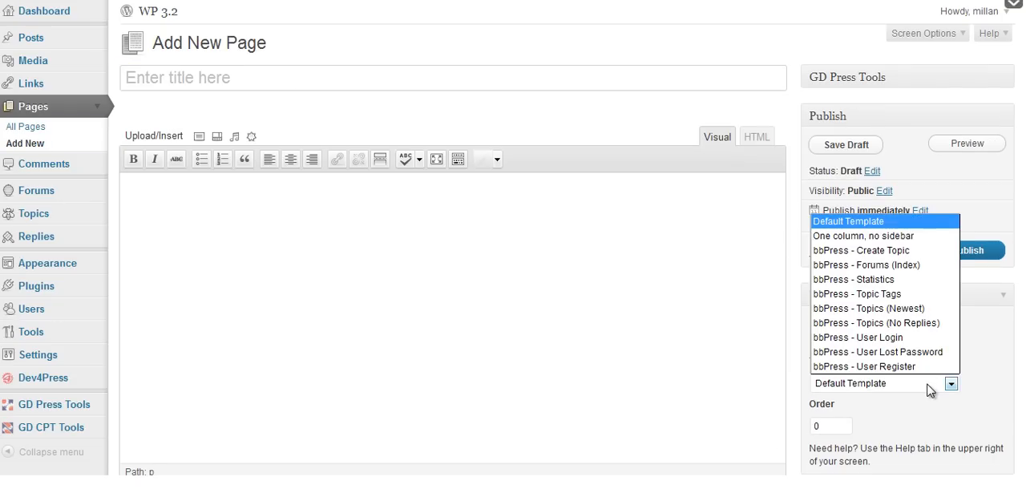
pyautogui.click(920, 281)
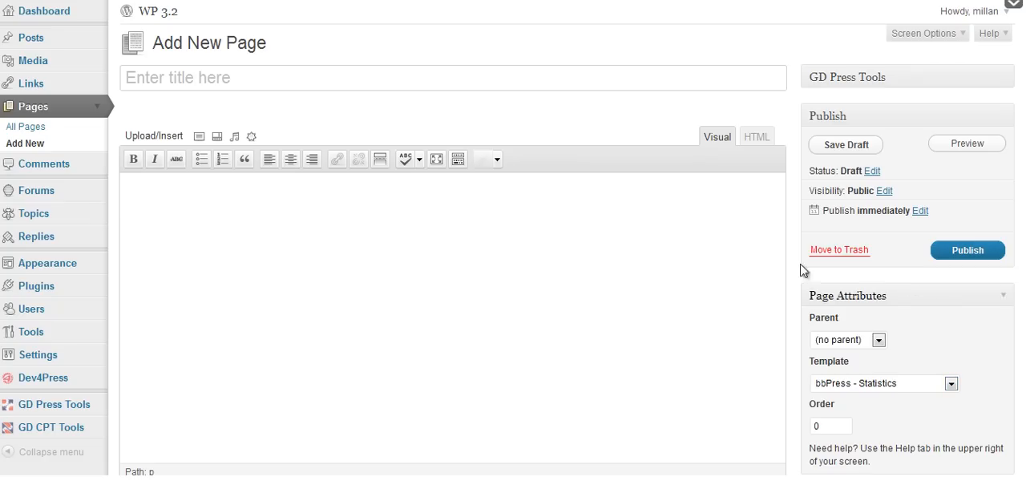
# Title the page "Statistics" and publish it.
pyautogui.click(346, 75)
pyautogui.write('Stat')
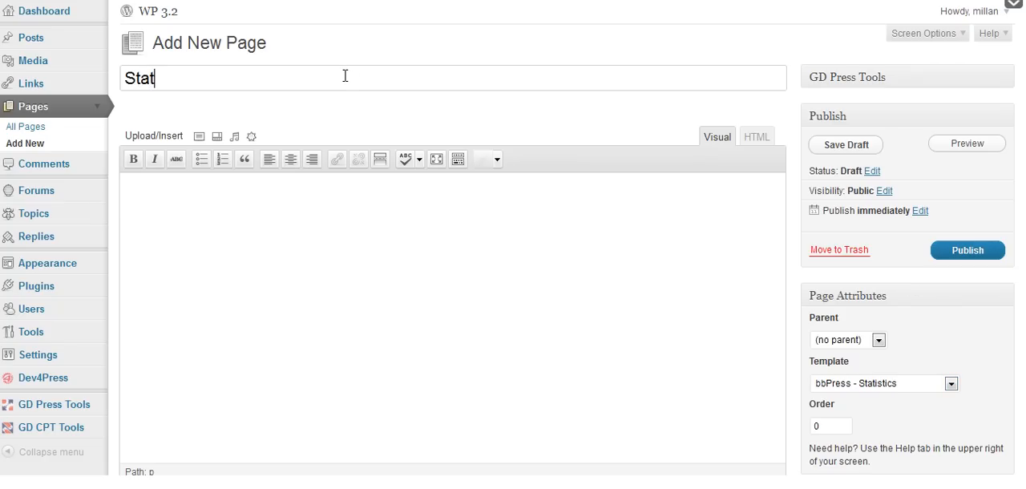
pyautogui.write('istics')
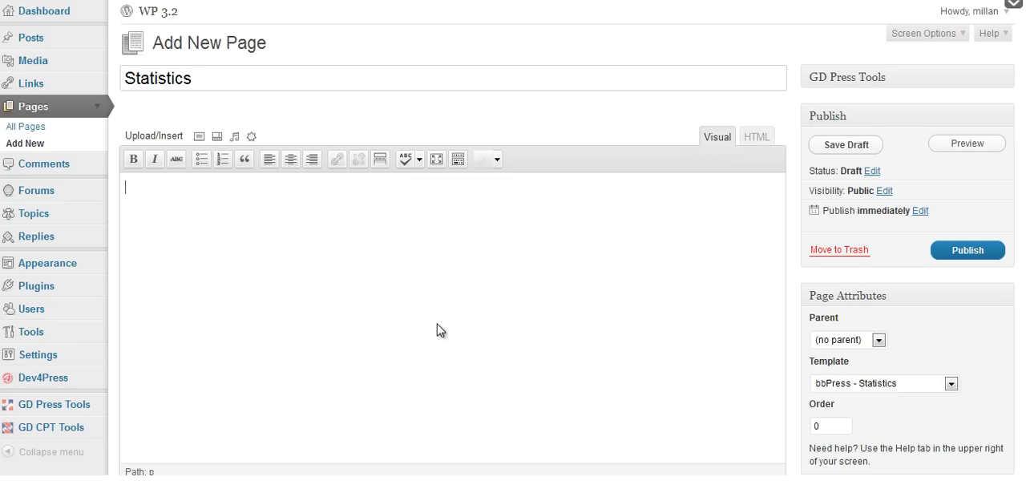
pyautogui.click(978, 253)
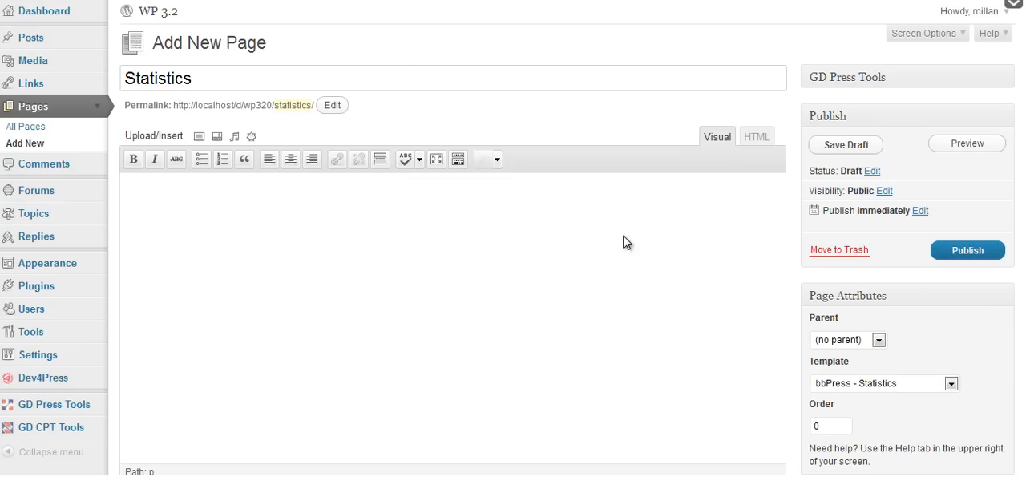
pyautogui.click(964, 251)
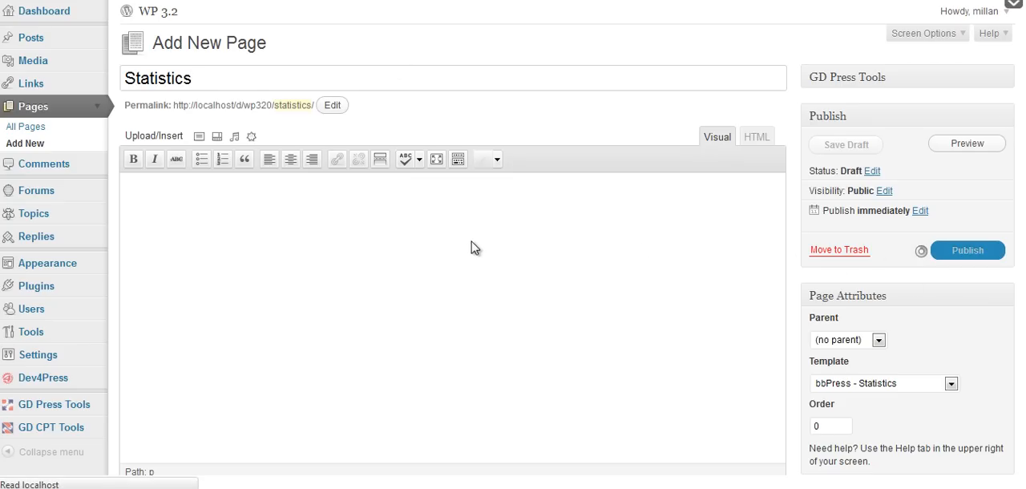
# Reload the site, open the Statistics page and examine its forum statistics and popular topics list.
pyautogui.hotkey('ctrl', 'Tab')
pyautogui.press('F5')
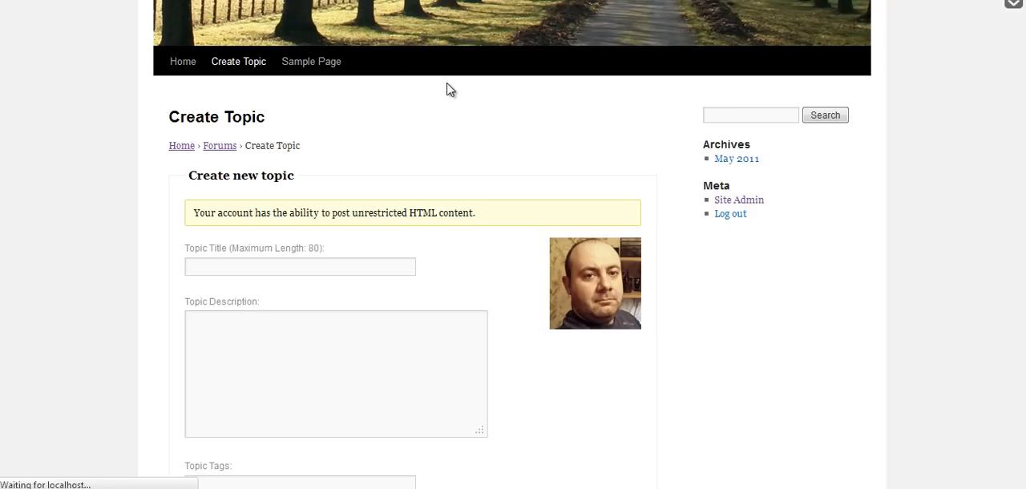
pyautogui.click(390, 64)
pyautogui.scroll(-3, 495, 161)
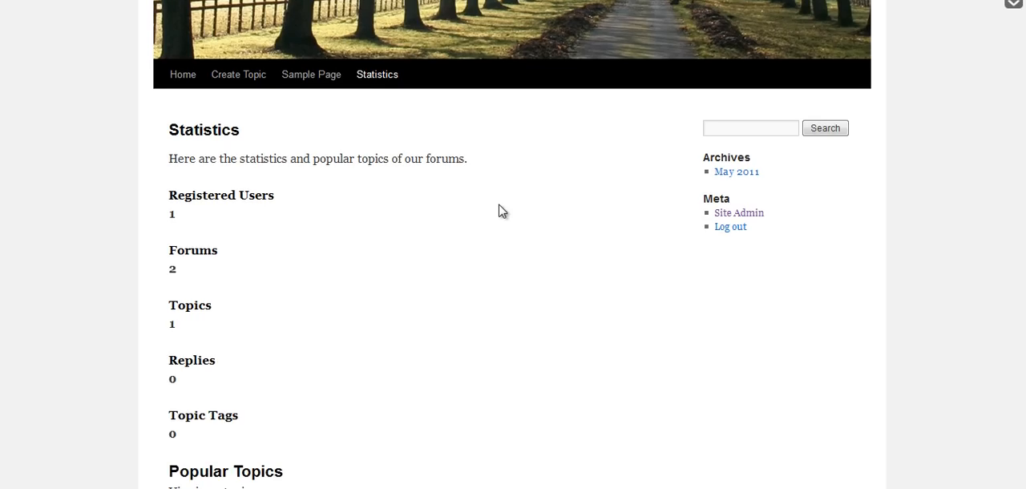
pyautogui.scroll(-2, 499, 211)
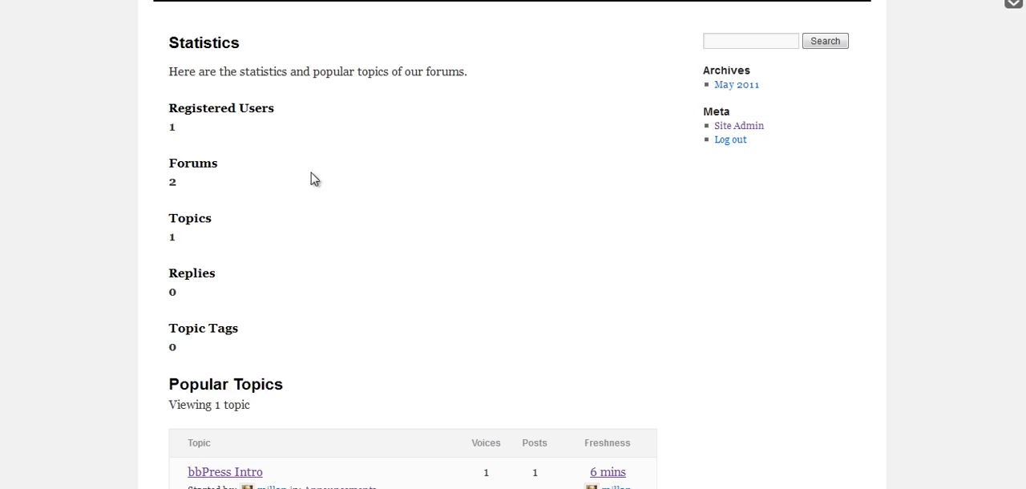
pyautogui.scroll(-3, 845, 313)
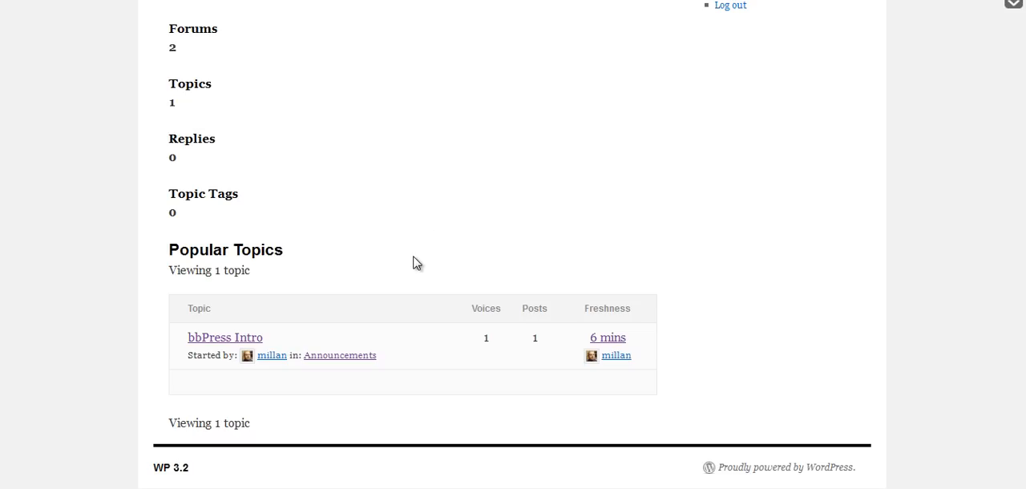
pyautogui.scroll(1, 415, 262)
pyautogui.scroll(4, 415, 276)
pyautogui.scroll(-4, 415, 278)
pyautogui.scroll(-1, 415, 277)
pyautogui.scroll(4, 416, 277)
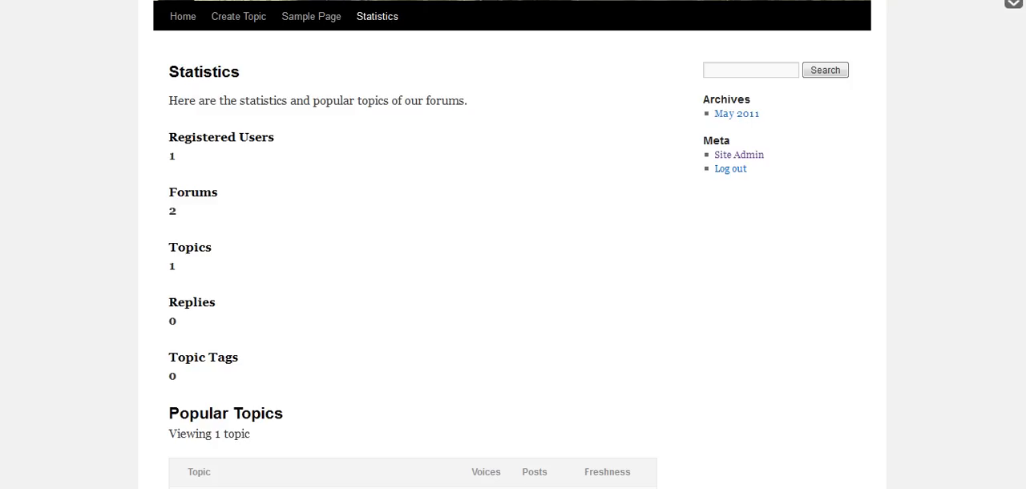
# Start a further new page in the admin and assign it the bbPress - Topics (Newest) template.
pyautogui.click(414, 2)
pyautogui.click(240, 50)
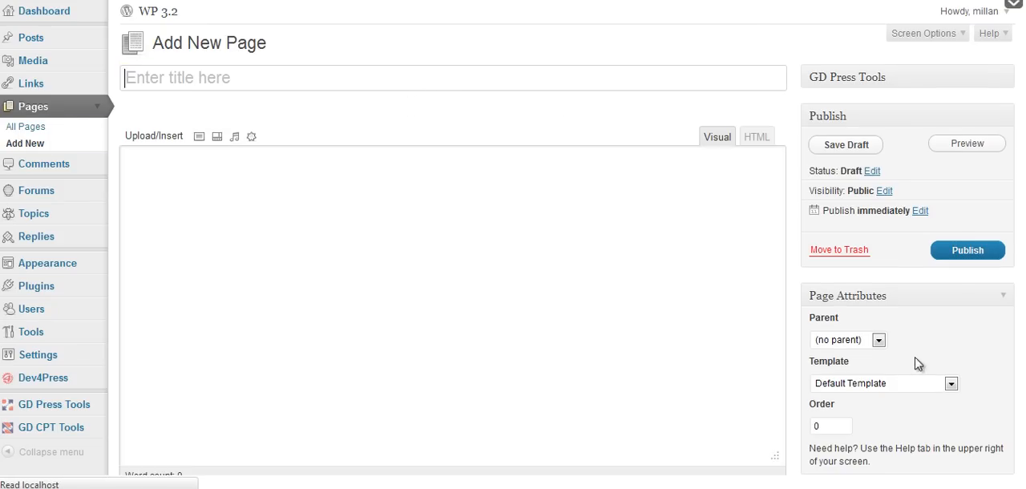
pyautogui.click(934, 388)
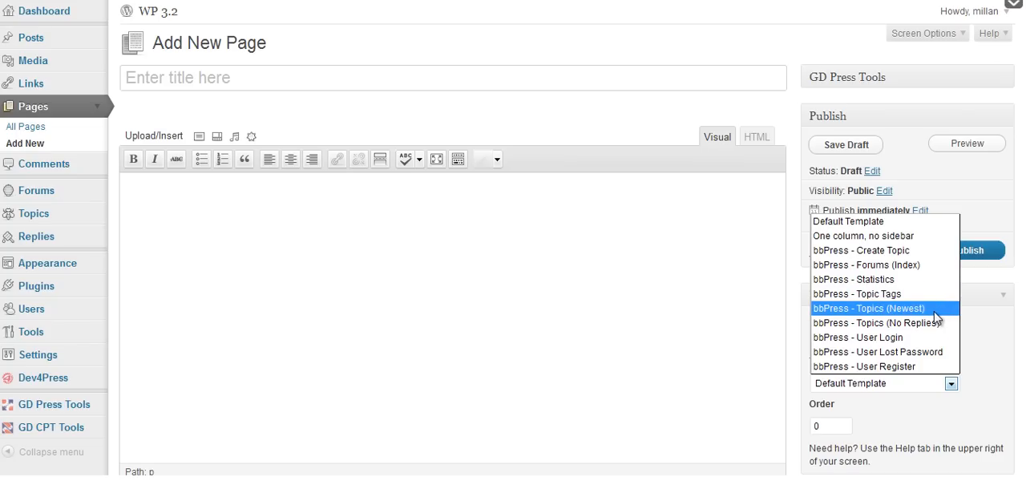
pyautogui.click(930, 309)
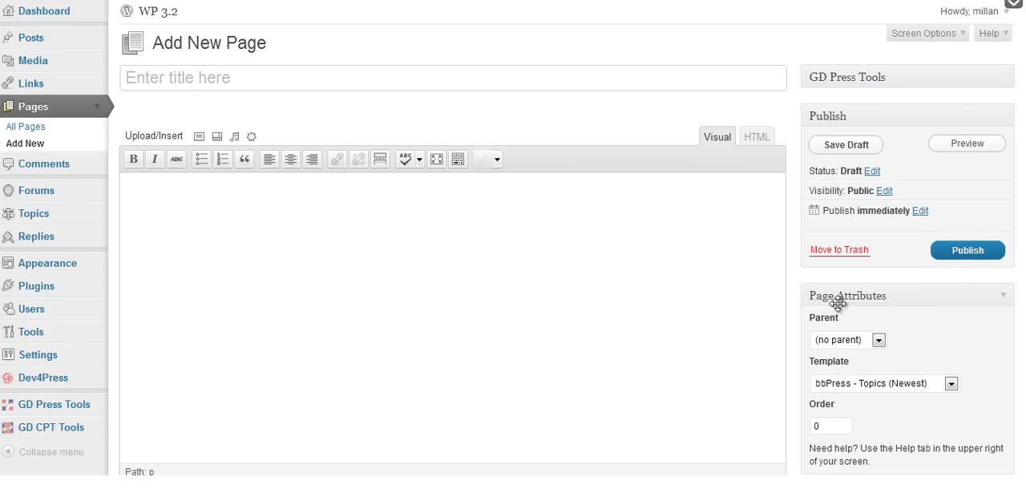
# Title the page "Latest Topics" and publish it.
pyautogui.click(258, 80)
pyautogui.write('Latest Topics')
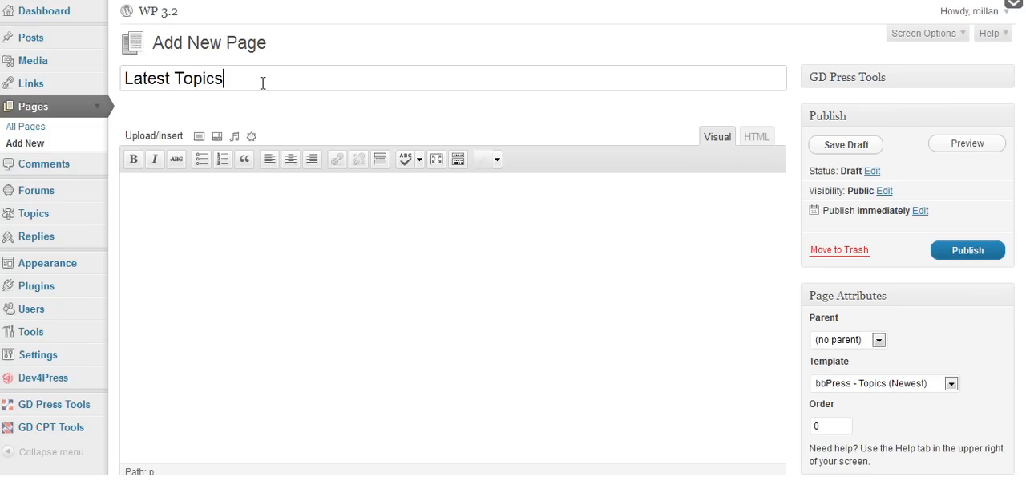
pyautogui.click(361, 324)
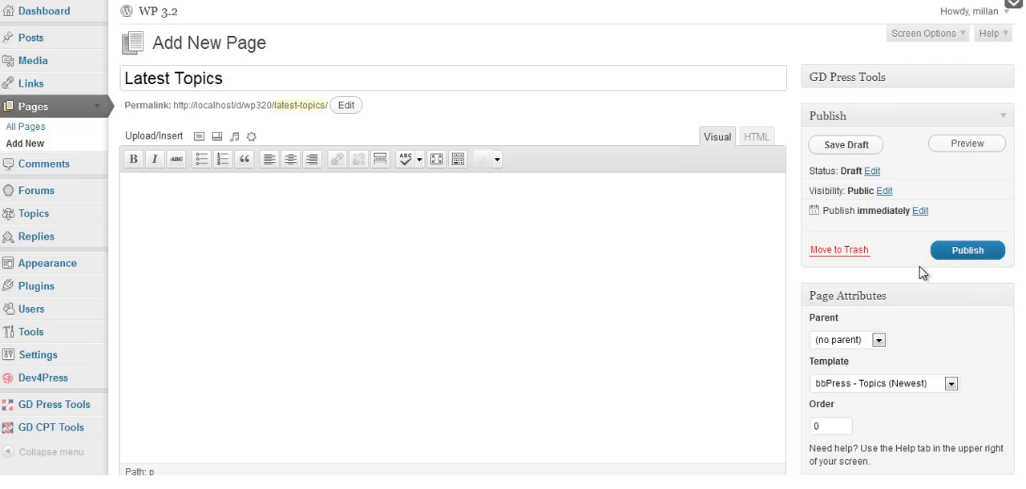
pyautogui.click(947, 255)
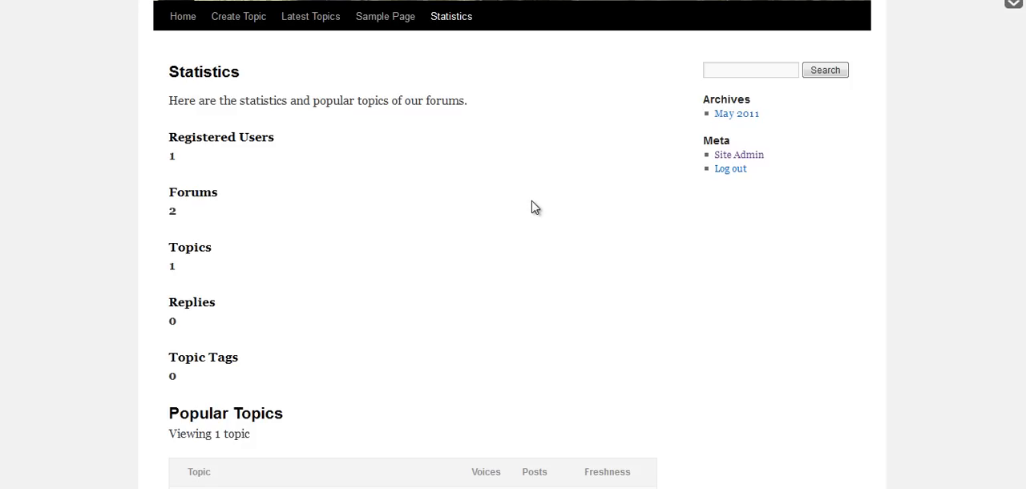
# Open the Latest Topics page on the site and examine its topic list.
pyautogui.click(273, 24)
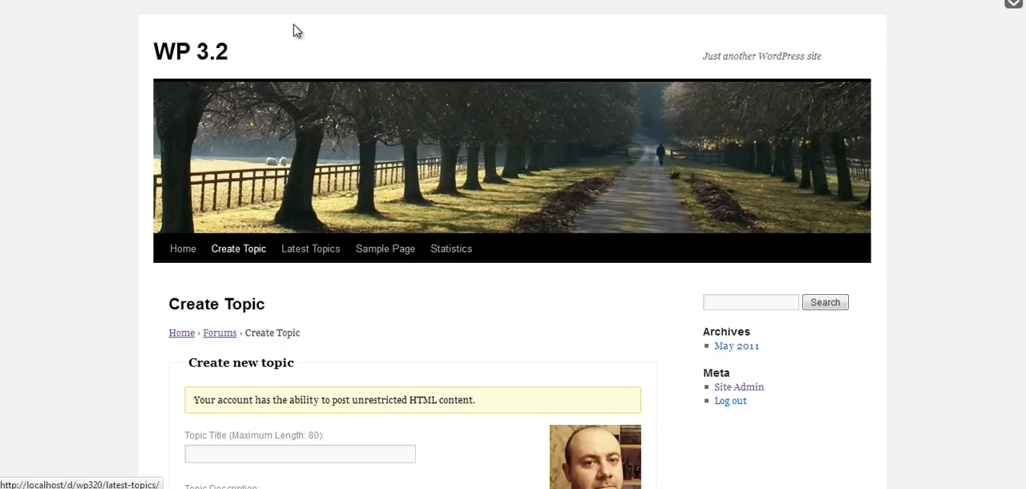
pyautogui.click(313, 250)
pyautogui.scroll(-3, 490, 309)
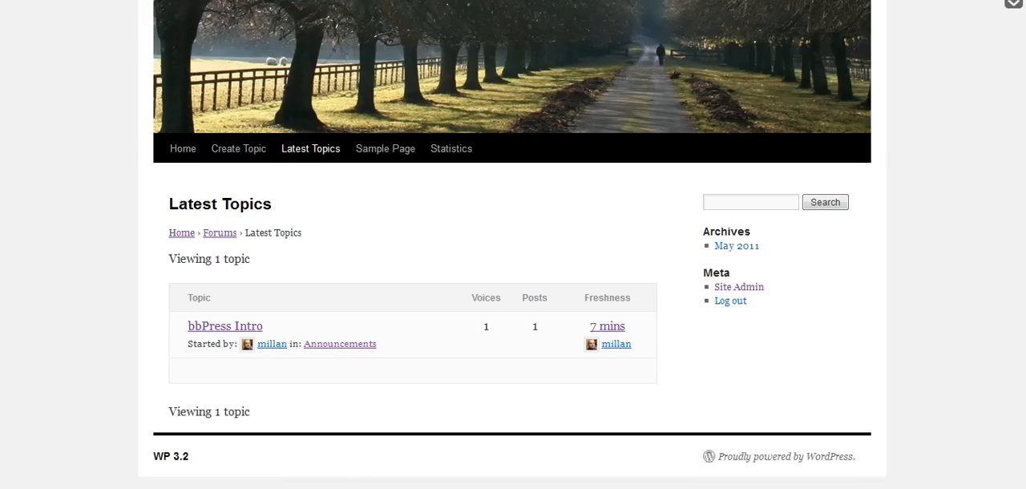
# Return to the admin and open the list of all pages.
pyautogui.click(169, 0)
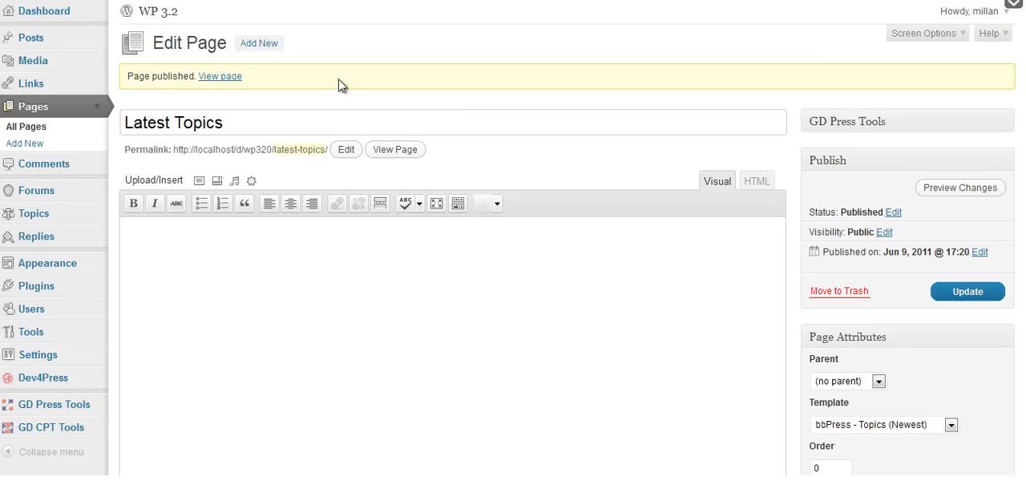
pyautogui.click(32, 132)
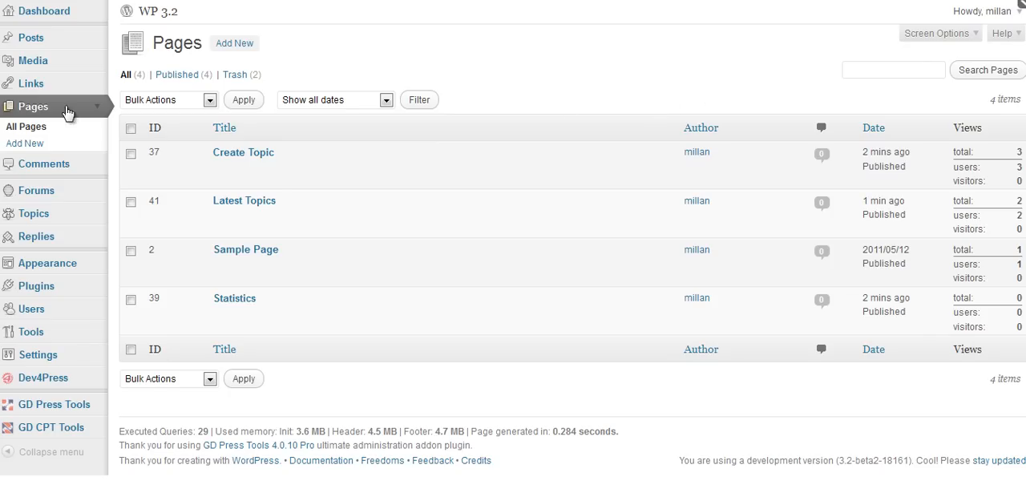
# Open the topic author's profile from the Latest Topics page on the site and examine its profile editing form.
pyautogui.click(41, 129)
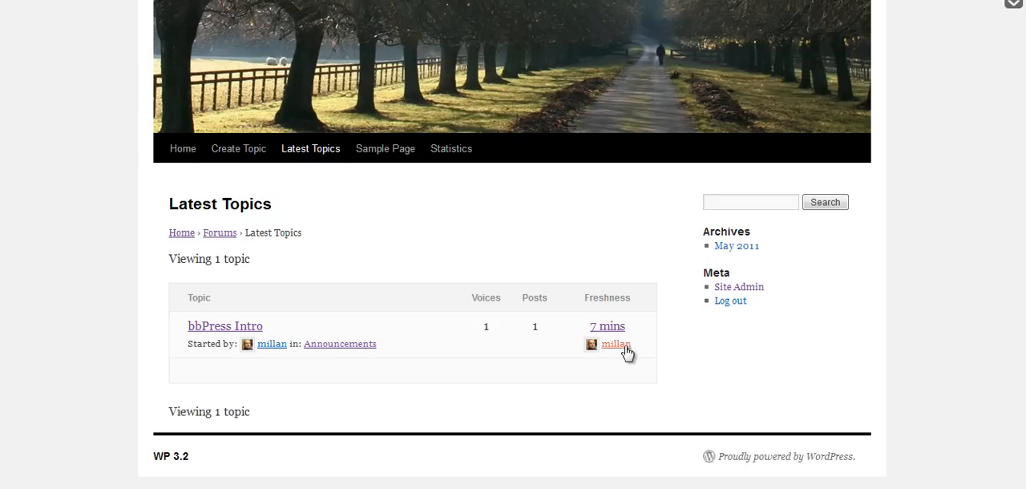
pyautogui.scroll(-3, 568, 278)
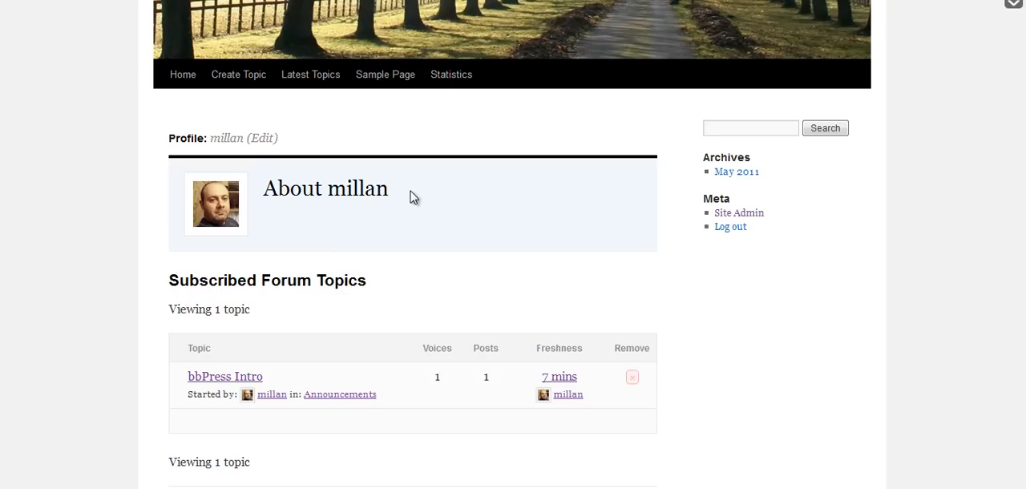
pyautogui.click(267, 146)
pyautogui.scroll(-3, 550, 177)
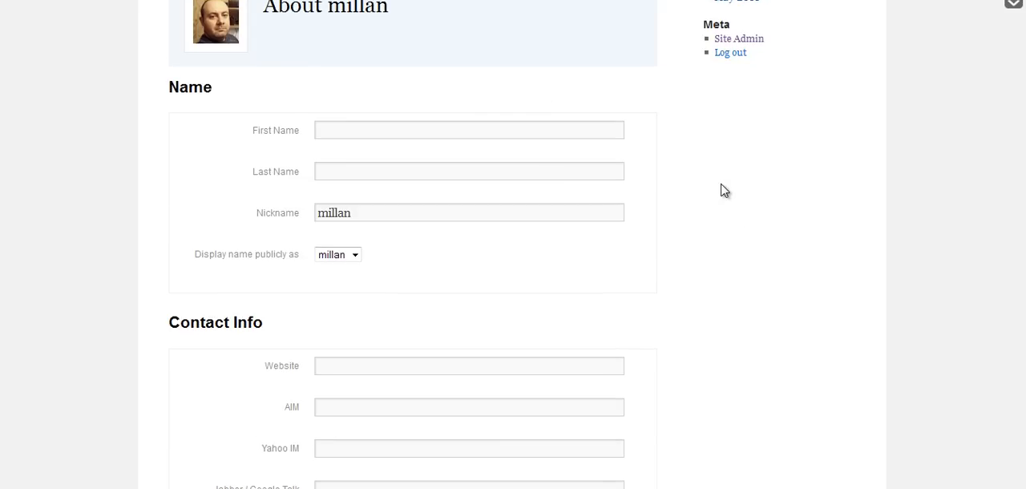
pyautogui.scroll(-10, 721, 189)
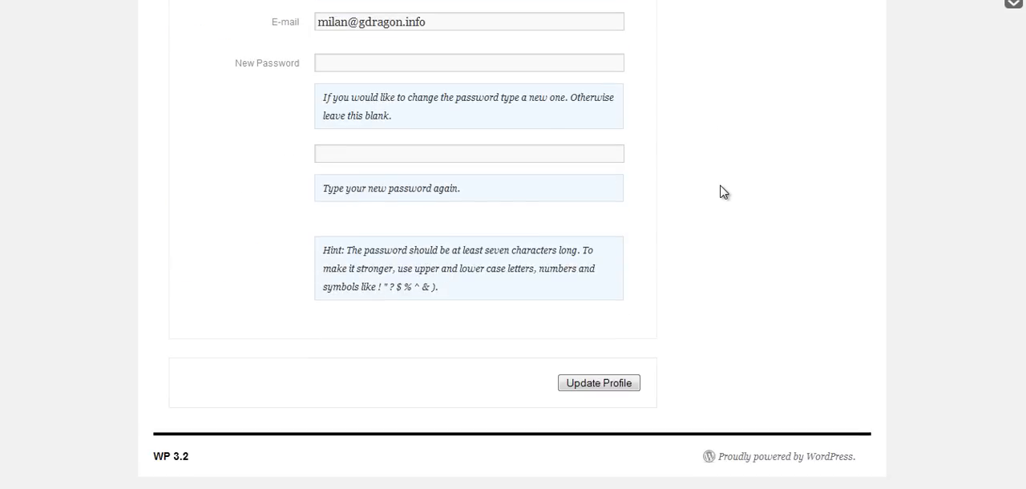
pyautogui.scroll(12, 720, 190)
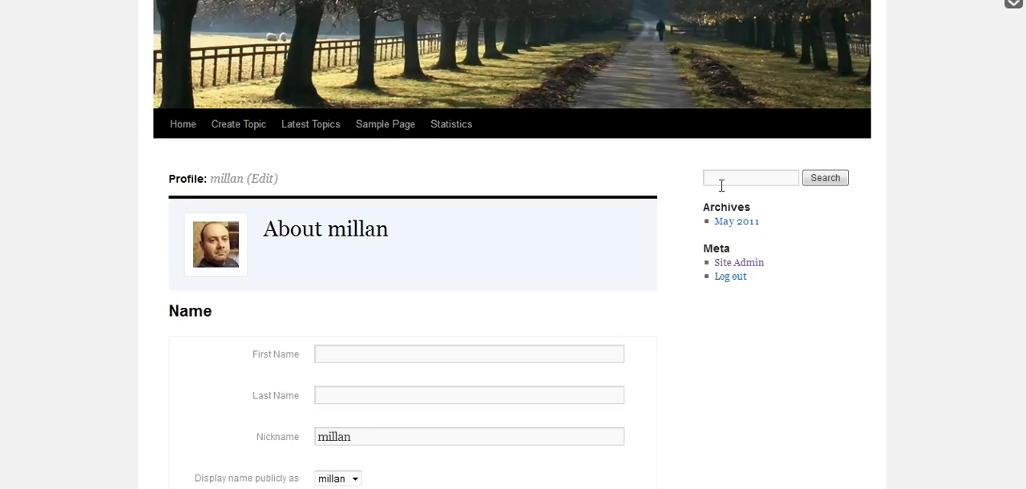
pyautogui.scroll(-7, 721, 192)
pyautogui.scroll(5, 721, 191)
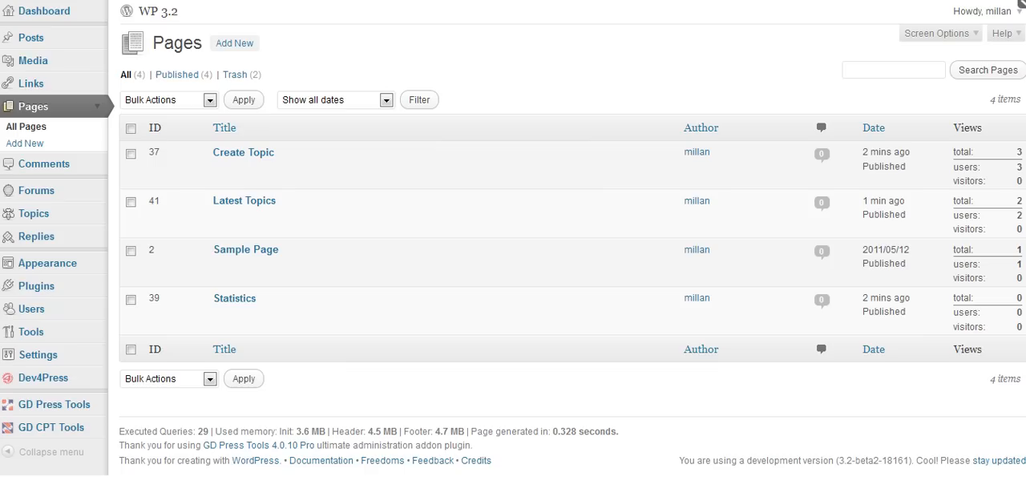
# Add a new page titled "Forums" in the admin with the bbPress - Forums (Index) template and publish it.
pyautogui.moveTo(339, 190)
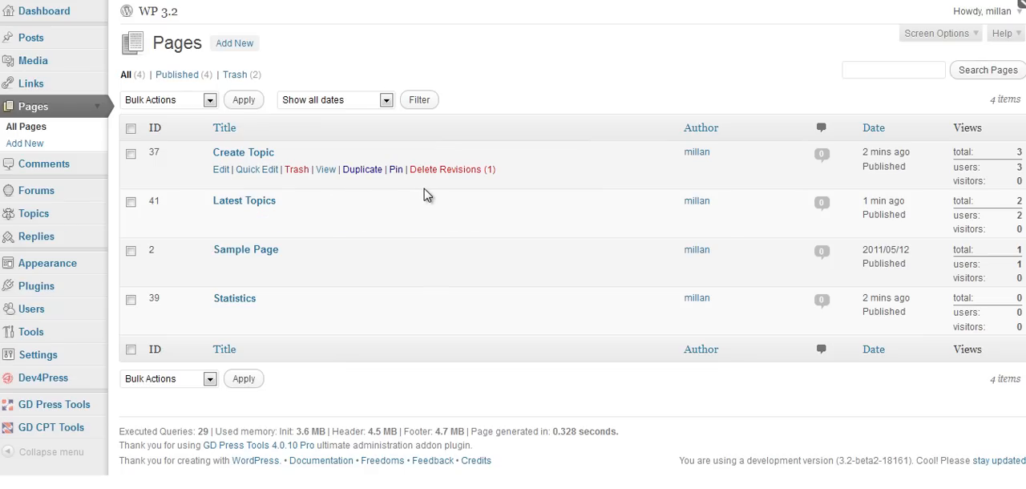
pyautogui.click(238, 44)
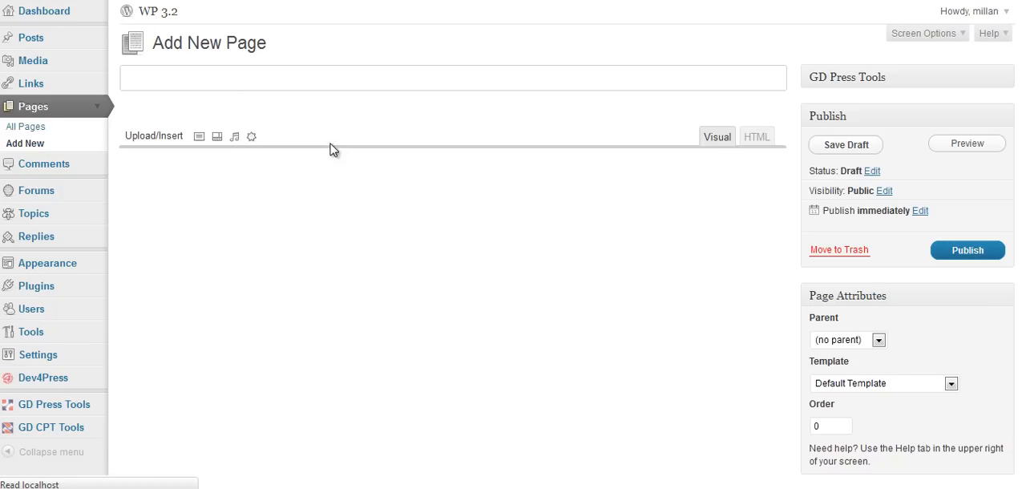
pyautogui.write('Forums')
pyautogui.click(291, 298)
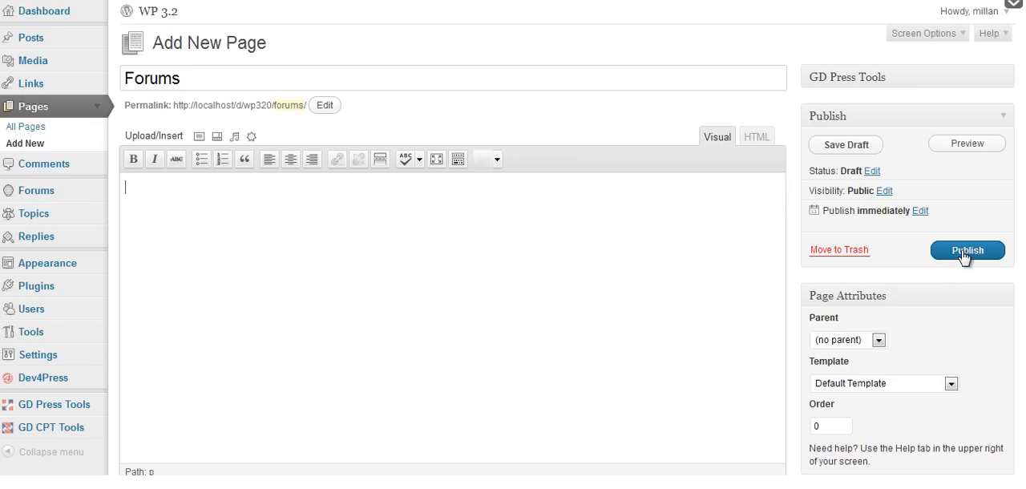
pyautogui.click(923, 386)
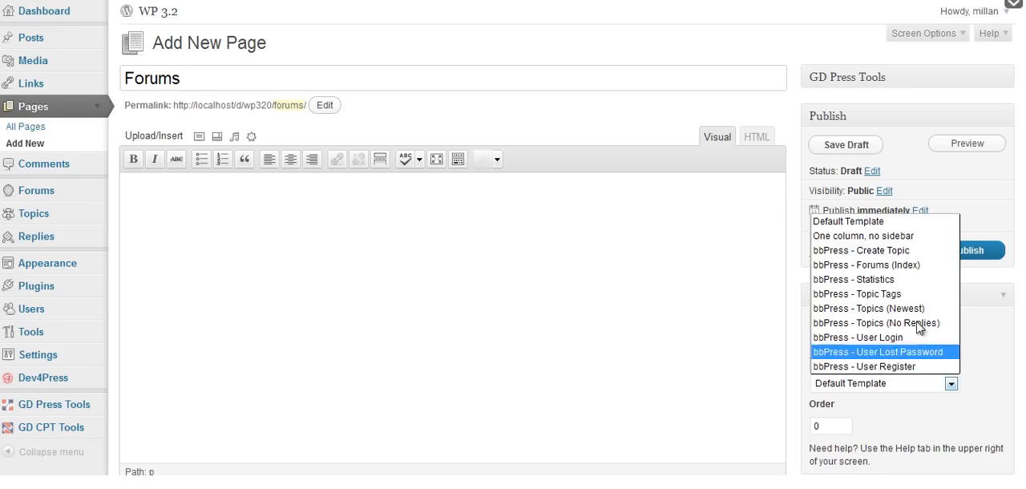
pyautogui.click(922, 265)
pyautogui.click(946, 255)
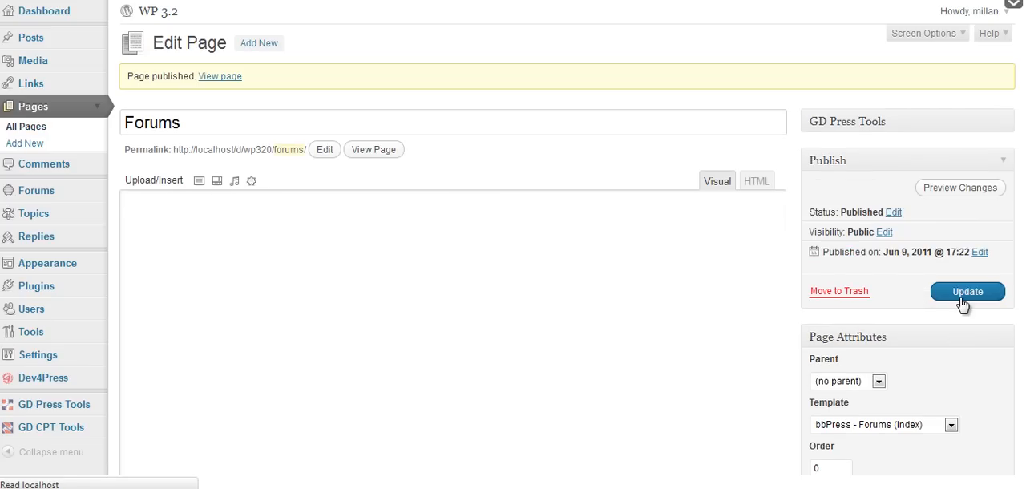
# Bulk edit the Create Topic, Latest Topics and Statistics pages to make Forums their parent page.
pyautogui.click(54, 130)
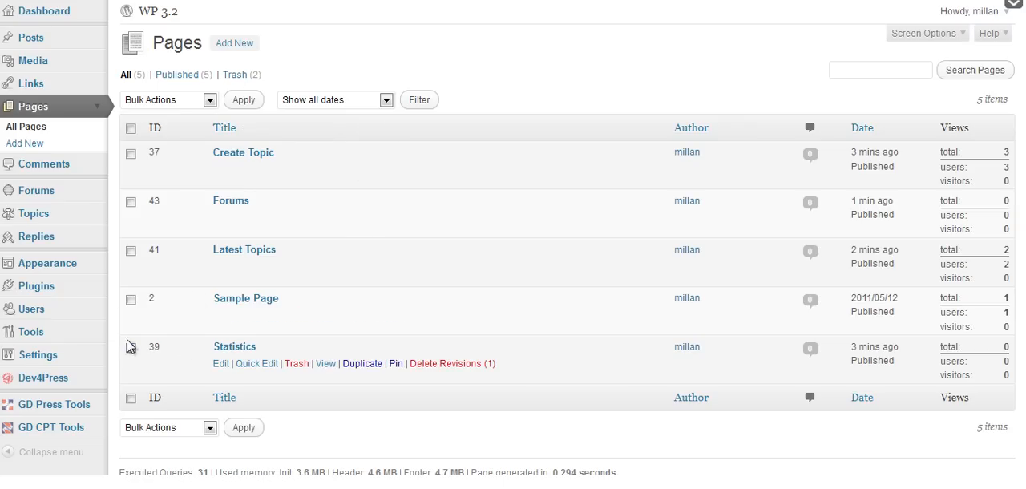
pyautogui.click(131, 251)
pyautogui.click(131, 153)
pyautogui.click(172, 99)
pyautogui.click(190, 131)
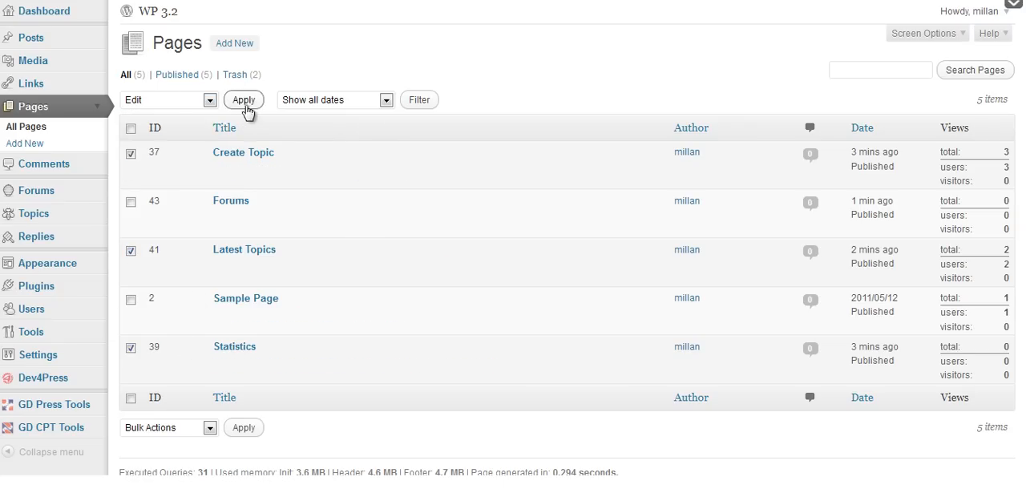
pyautogui.click(245, 101)
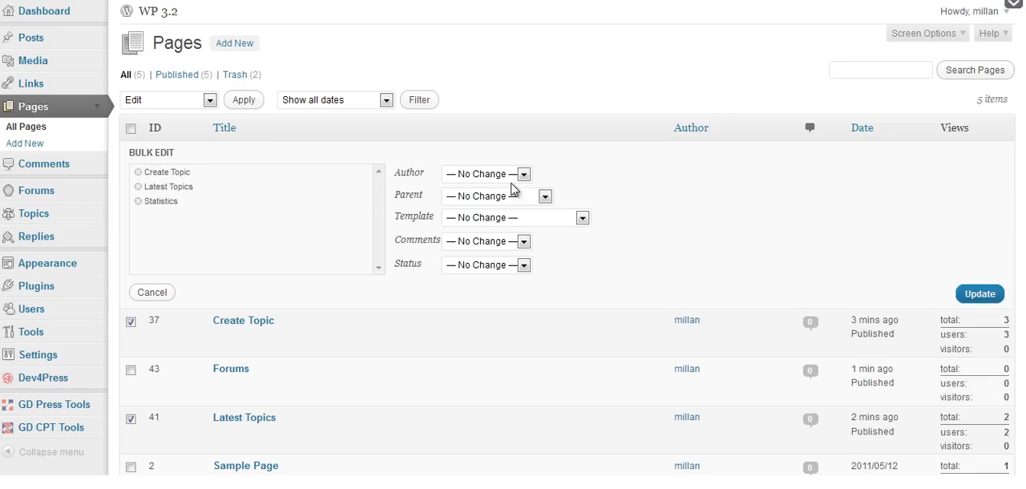
pyautogui.click(514, 196)
pyautogui.click(511, 257)
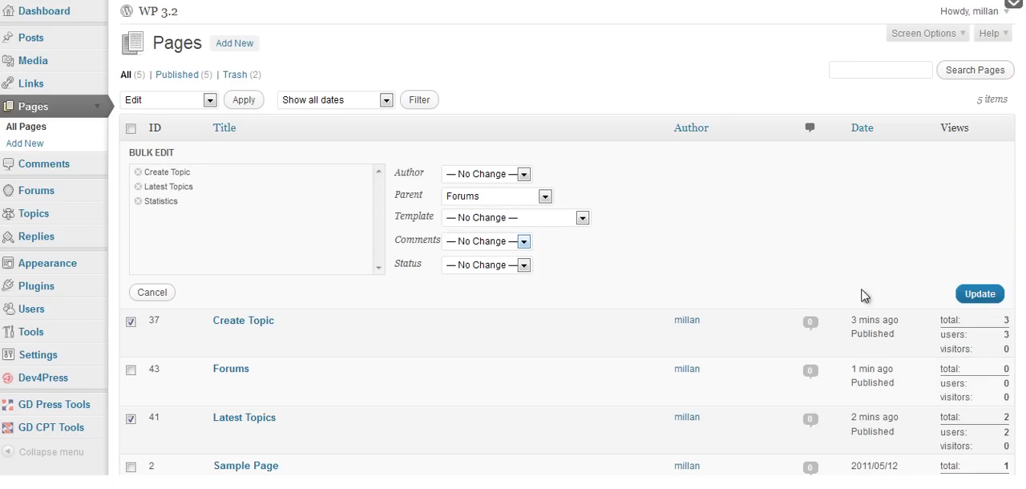
pyautogui.click(968, 295)
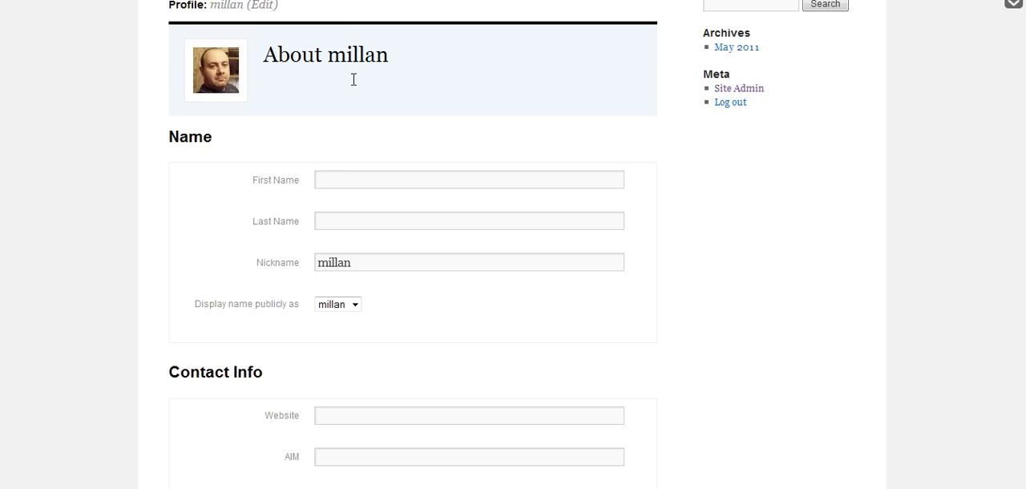
# Check the Forums submenu in the site's navigation, then open the Forums page and examine its forum index.
pyautogui.scroll(3, 354, 79)
pyautogui.click(183, 248)
pyautogui.moveTo(224, 253)
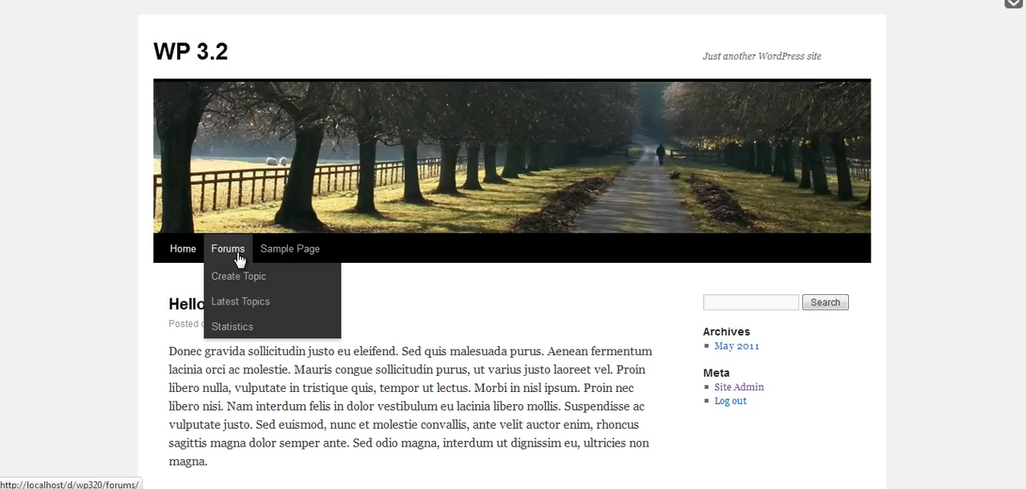
pyautogui.click(228, 250)
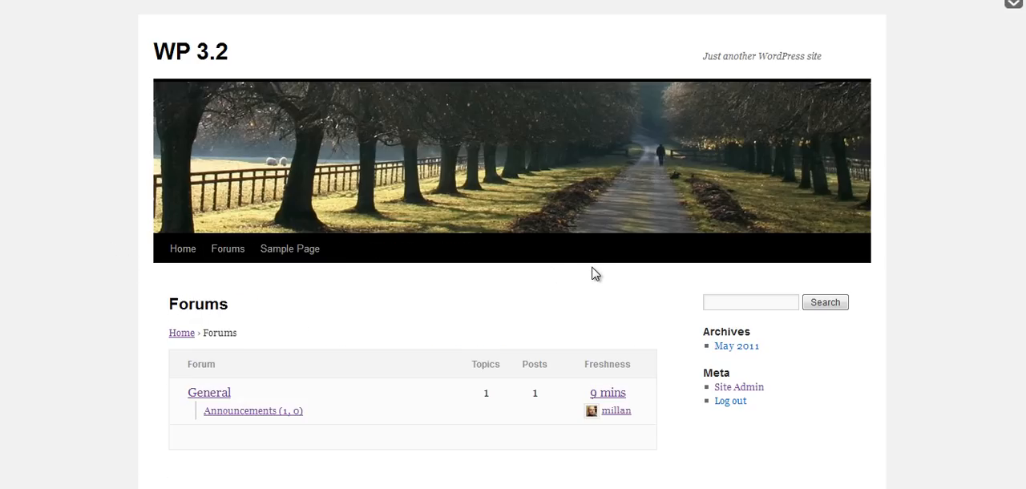
pyautogui.scroll(-1, 597, 277)
pyautogui.scroll(1, 596, 277)
# Add the bbPress Forum List widget to the Primary Widget Area, title it "Forums" and save it.
pyautogui.click(220, 0)
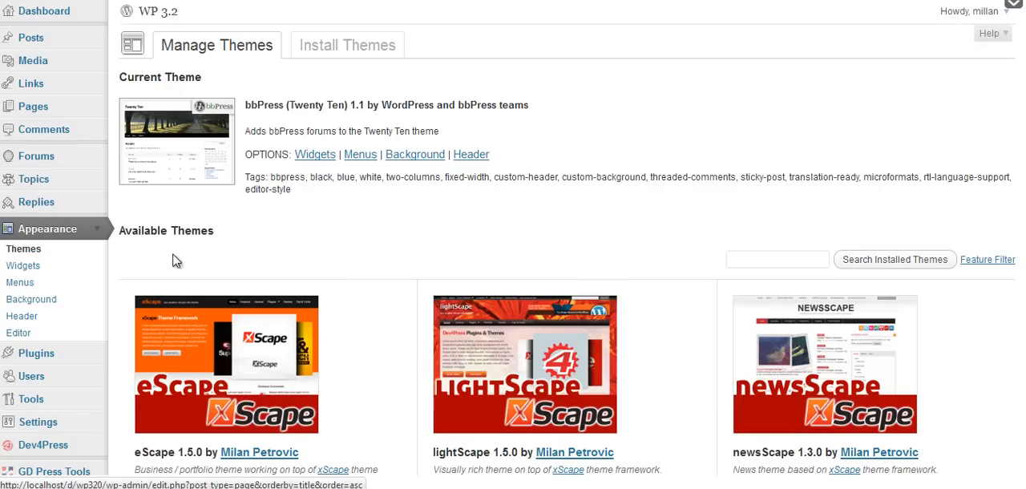
pyautogui.click(50, 271)
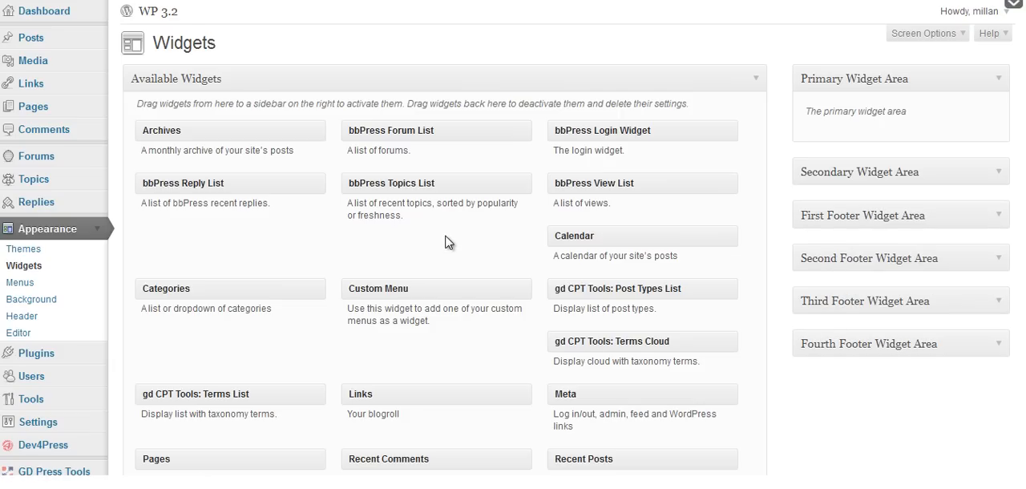
pyautogui.moveTo(435, 131); pyautogui.dragTo(880, 129)
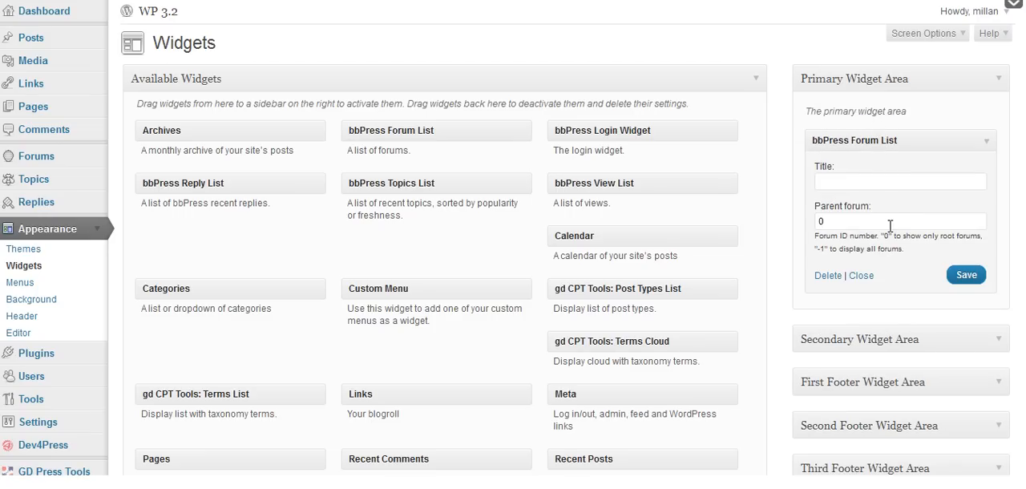
pyautogui.click(836, 179)
pyautogui.write('Forums')
pyautogui.click(967, 275)
# Add the bbPress Topics List widget below the forum list, title it "Topics", enable showing the post date and save it.
pyautogui.moveTo(374, 183); pyautogui.dragTo(860, 292)
pyautogui.scroll(-1, 849, 270)
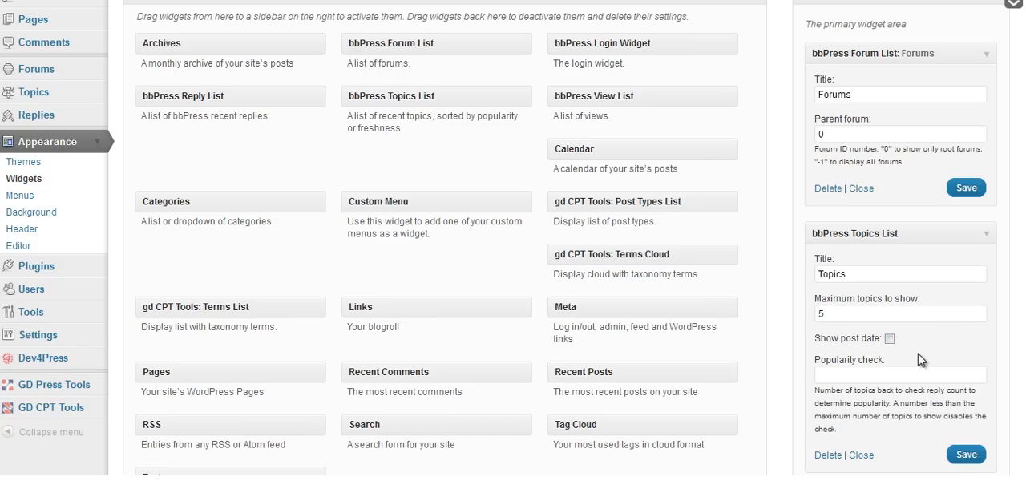
pyautogui.click(890, 339)
pyautogui.click(964, 455)
# Reload the Forums page on the site to examine the new sidebar widgets, and open the General forum from its widget link.
pyautogui.click(481, 0)
pyautogui.click(825, 0)
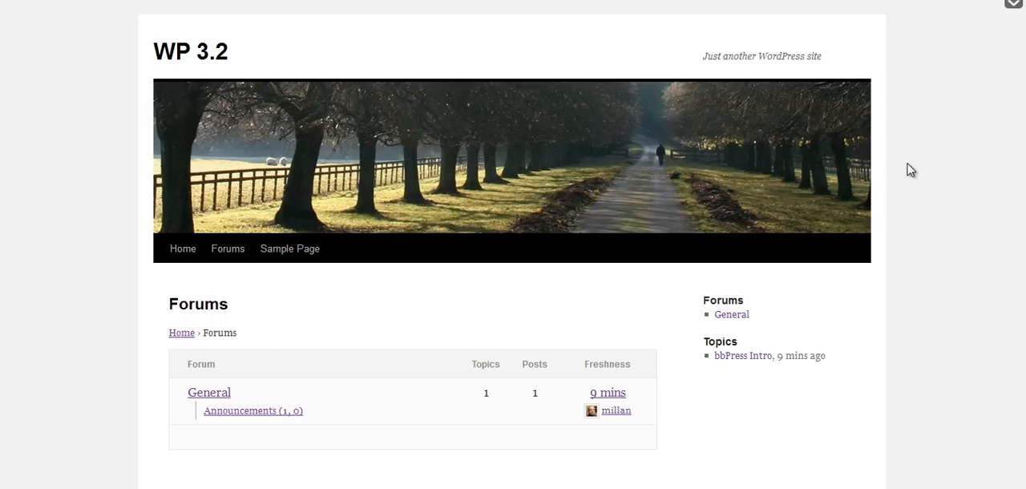
pyautogui.scroll(-1, 912, 176)
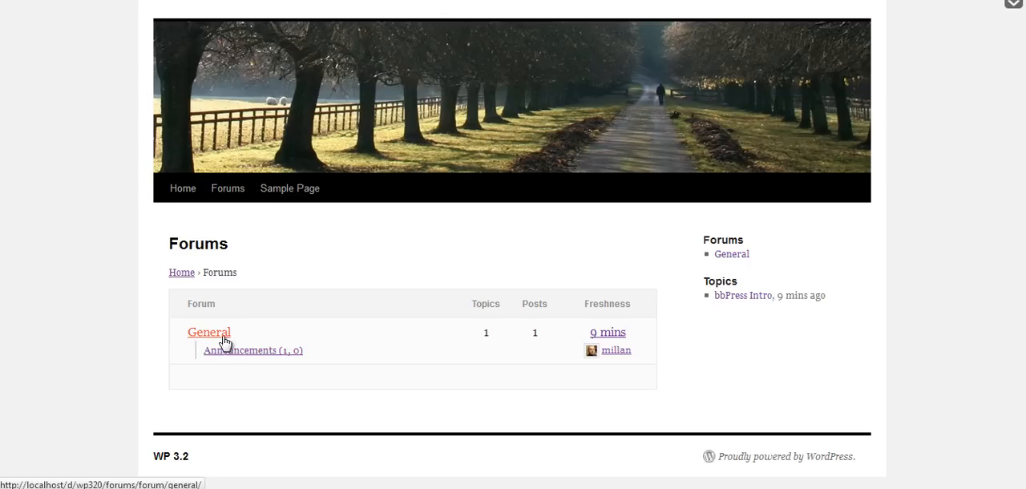
pyautogui.click(732, 255)
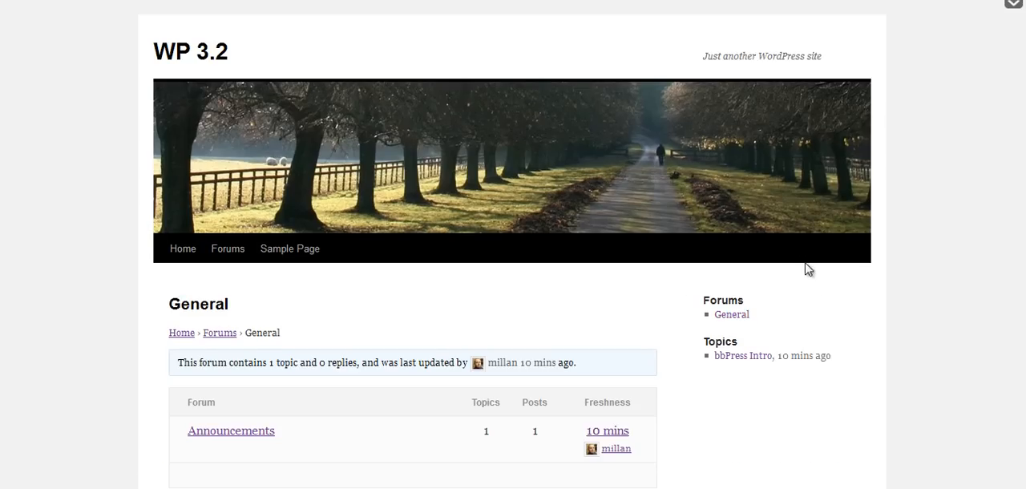
pyautogui.scroll(-3, 854, 308)
pyautogui.scroll(-2, 855, 308)
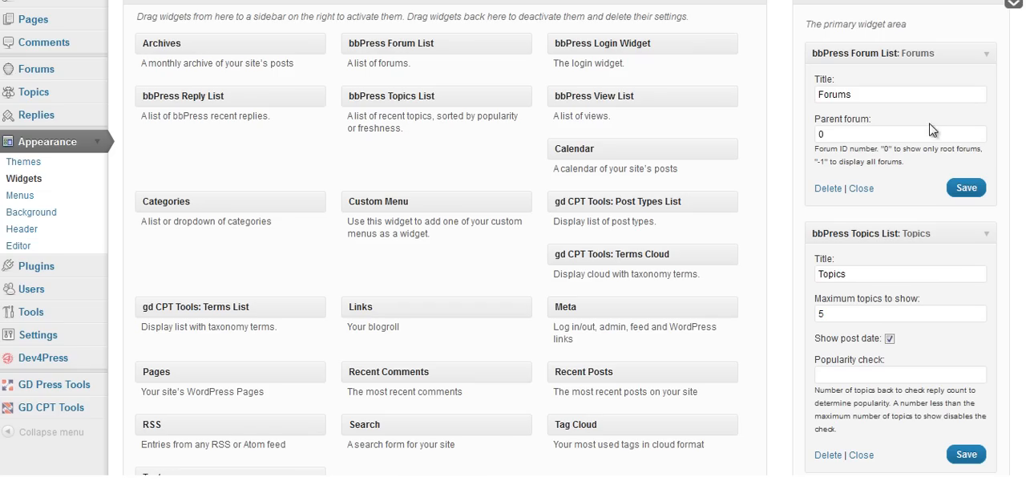
# Set the Forum List widget's parent forum to the General forum's ID, save it and collapse the widget.
pyautogui.moveTo(852, 134); pyautogui.dragTo(740, 134)
pyautogui.middleClick(43, 69)
pyautogui.click(964, 187)
pyautogui.click(986, 55)
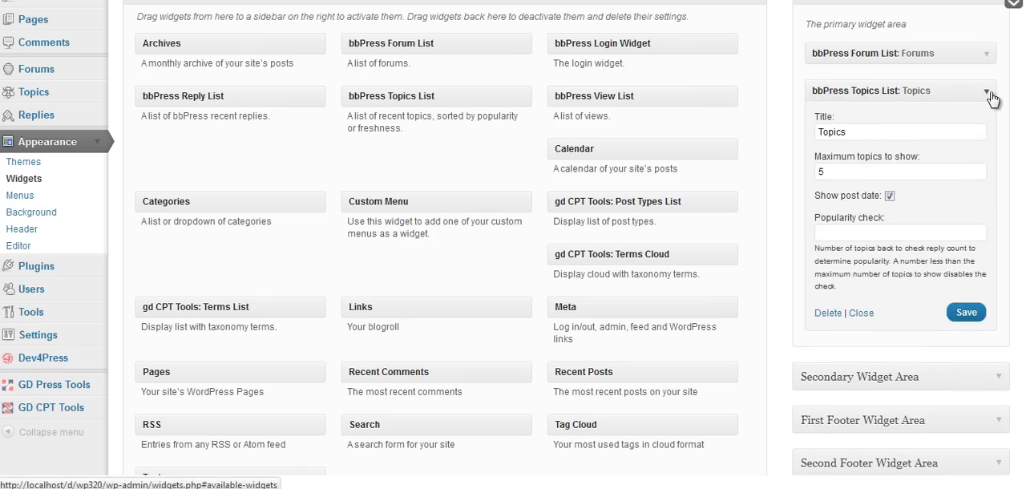
# Collapse the Topics List widget, then add the bbPress View List widget below it with the title "View List" and save it.
pyautogui.click(990, 95)
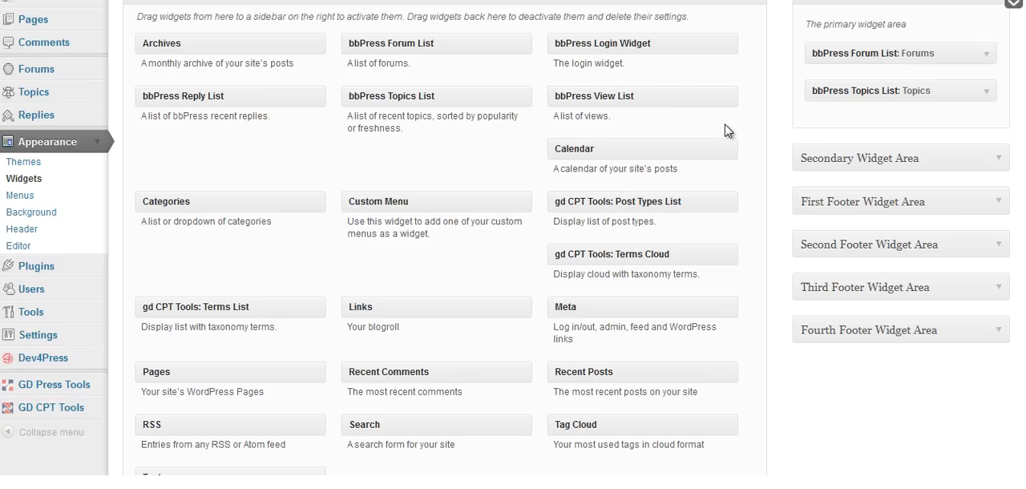
pyautogui.moveTo(625, 99); pyautogui.dragTo(857, 120)
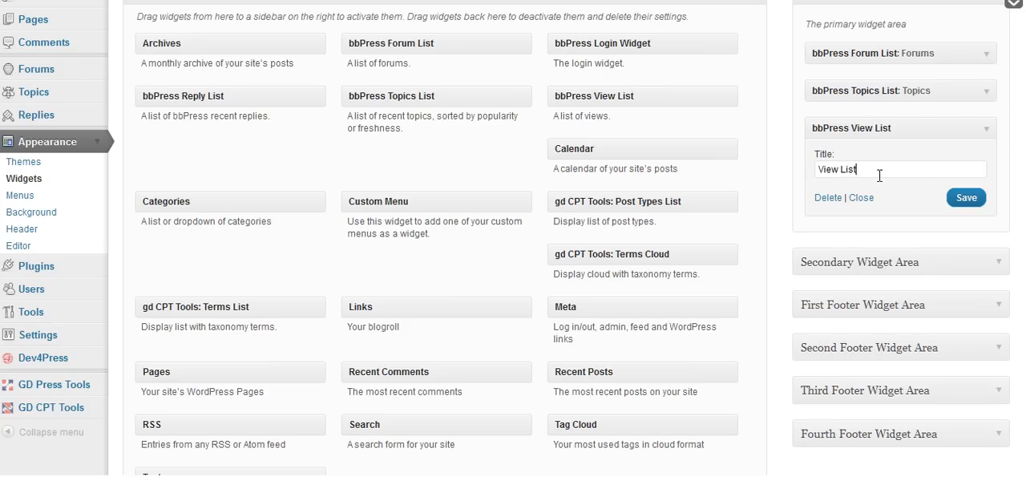
pyautogui.click(965, 197)
# Reload the General forum page on the site and open the "Topics with no replies" view from the sidebar to examine it.
pyautogui.hotkey('ctrl', 'Tab')
pyautogui.press('F5')
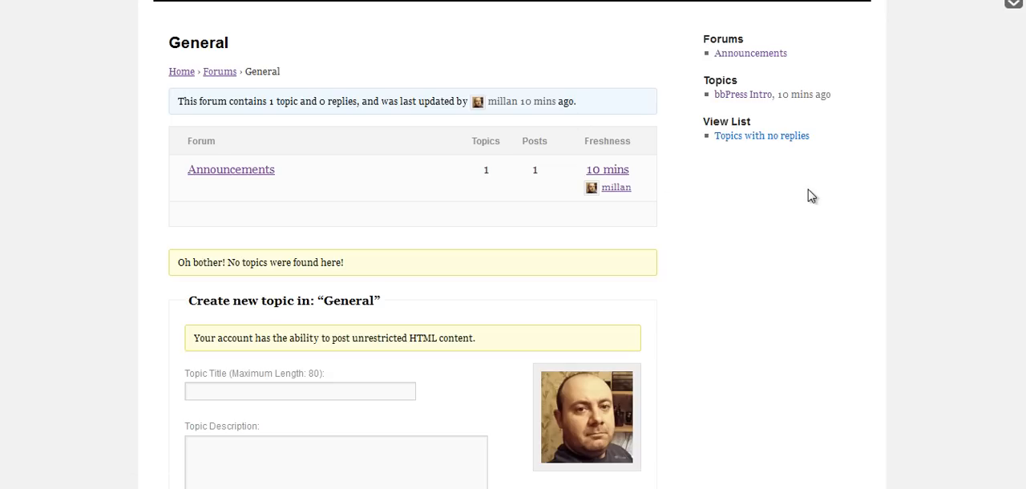
pyautogui.click(784, 138)
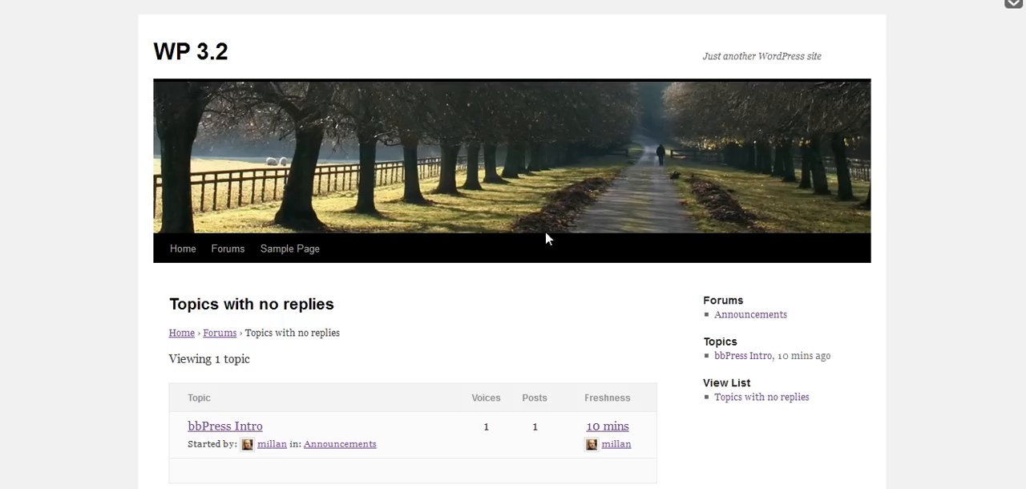
pyautogui.scroll(-2, 594, 304)
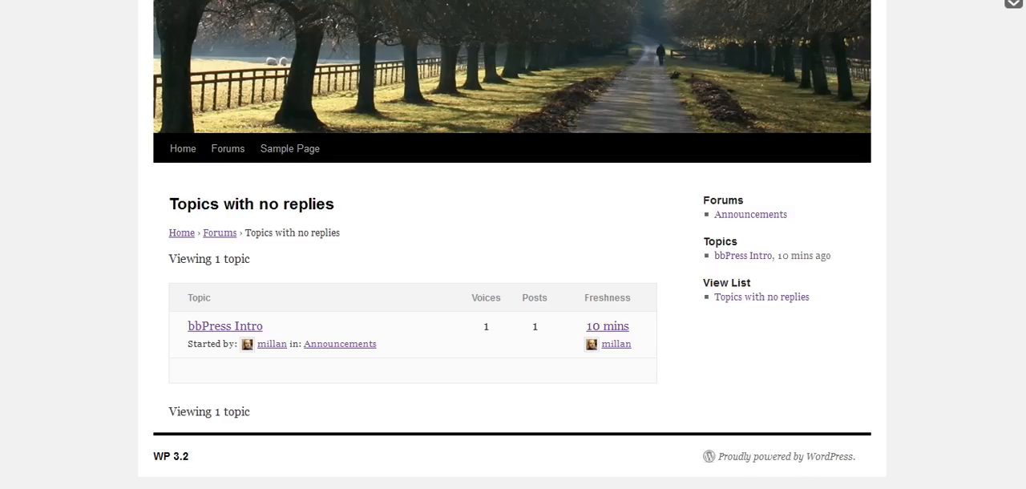
# Return to the widgets admin page and collapse the View List widget and the Appearance section.
pyautogui.click(165, 2)
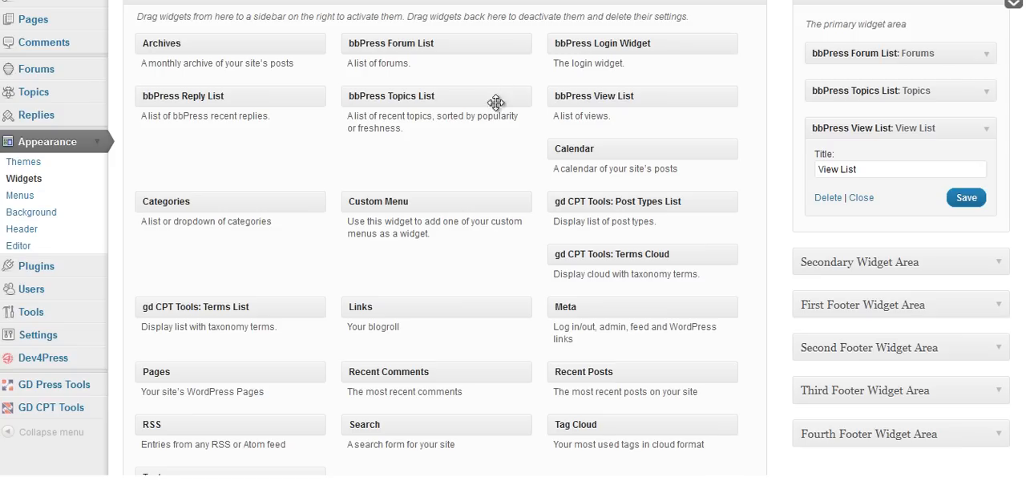
pyautogui.click(989, 133)
pyautogui.scroll(2, 990, 134)
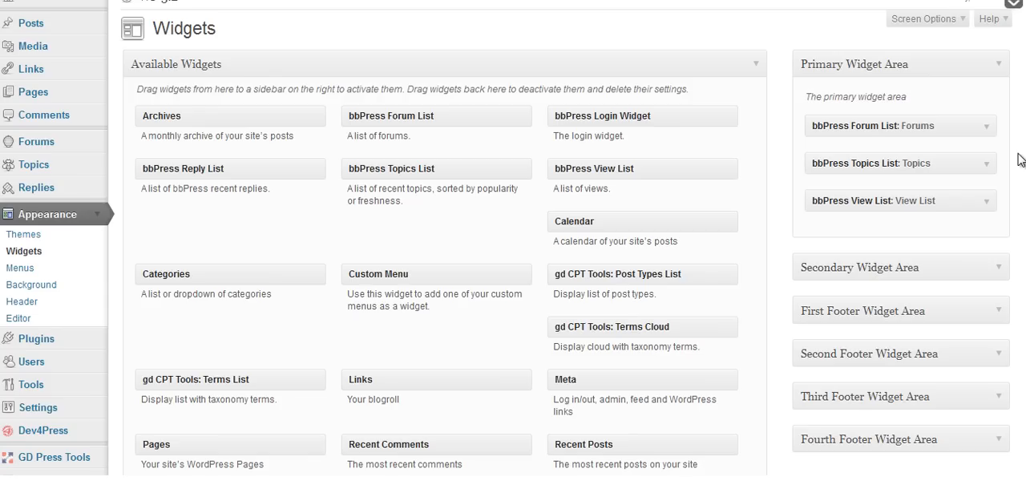
pyautogui.click(100, 215)
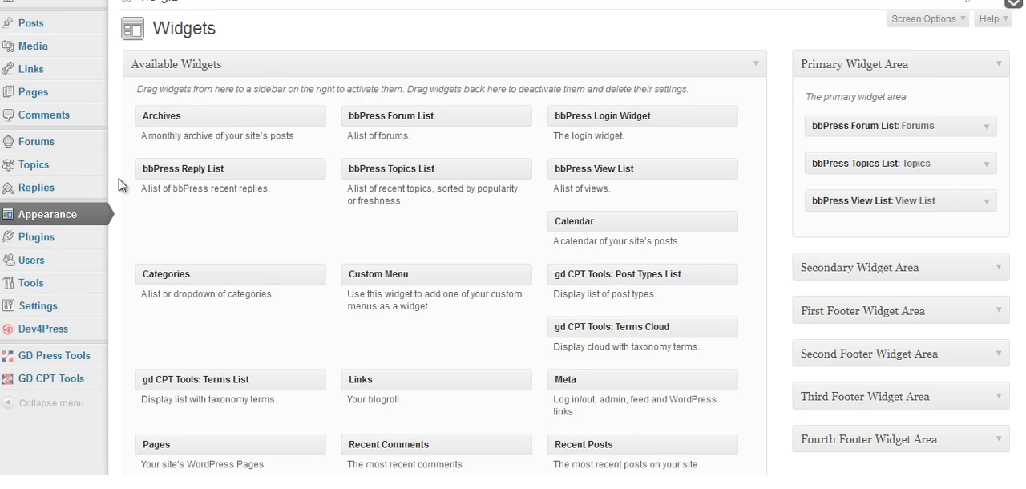
# Look over the forums list, then open the bbPress Intro topic for editing and collapse its GD Press Tools box.
pyautogui.click(62, 143)
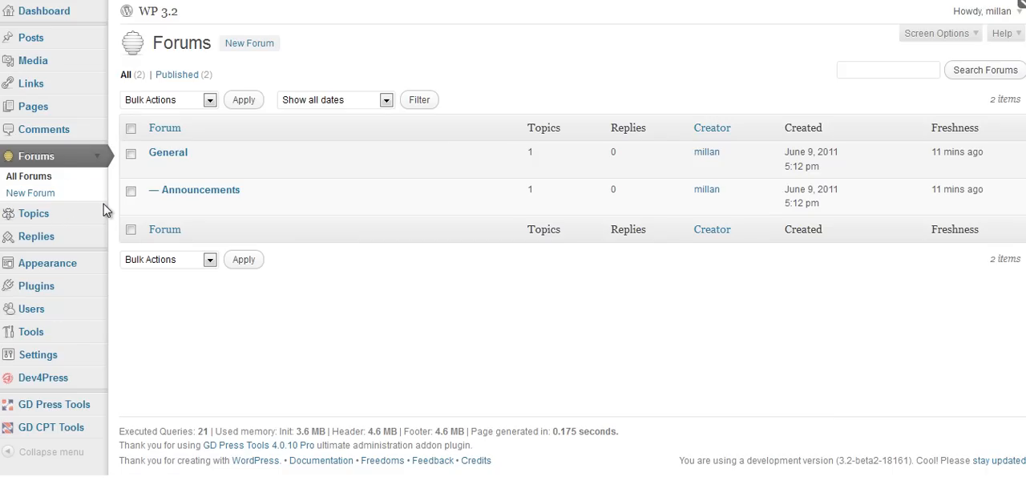
pyautogui.click(24, 220)
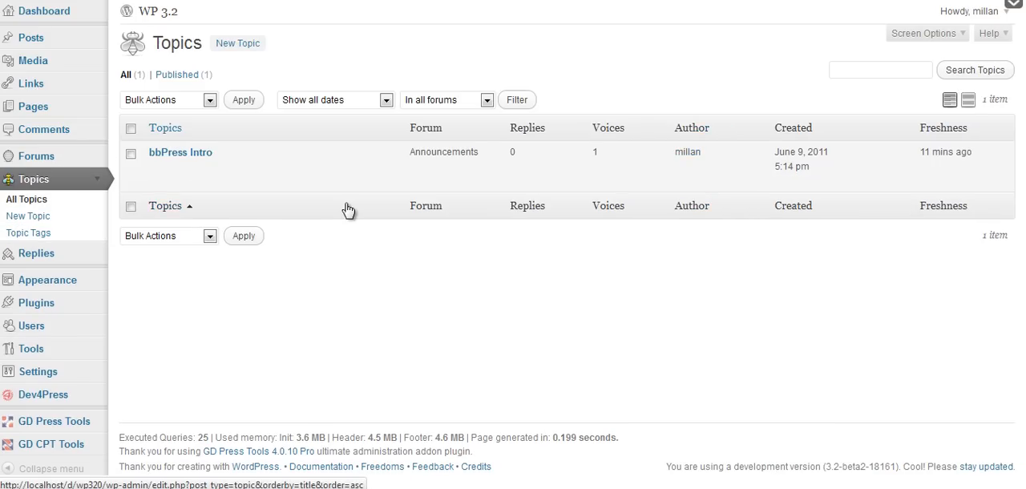
pyautogui.moveTo(312, 187)
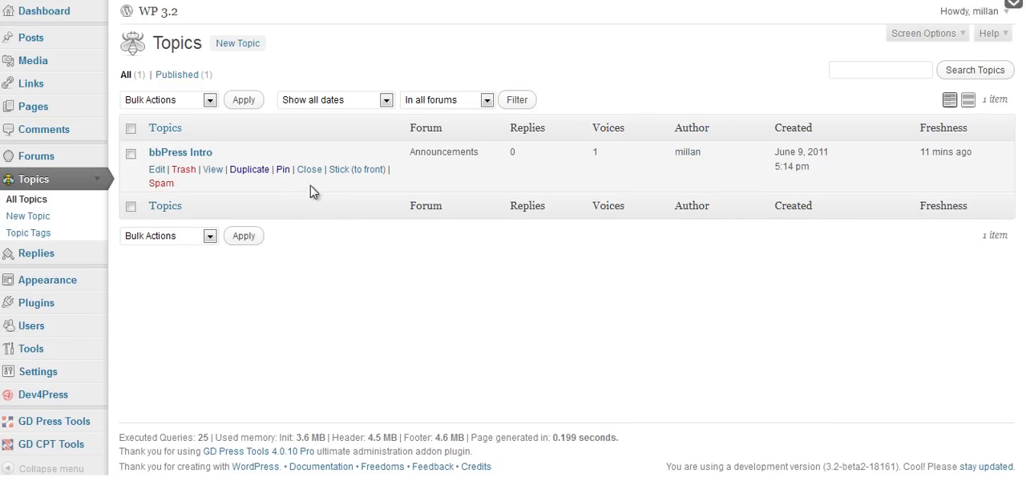
pyautogui.click(171, 170)
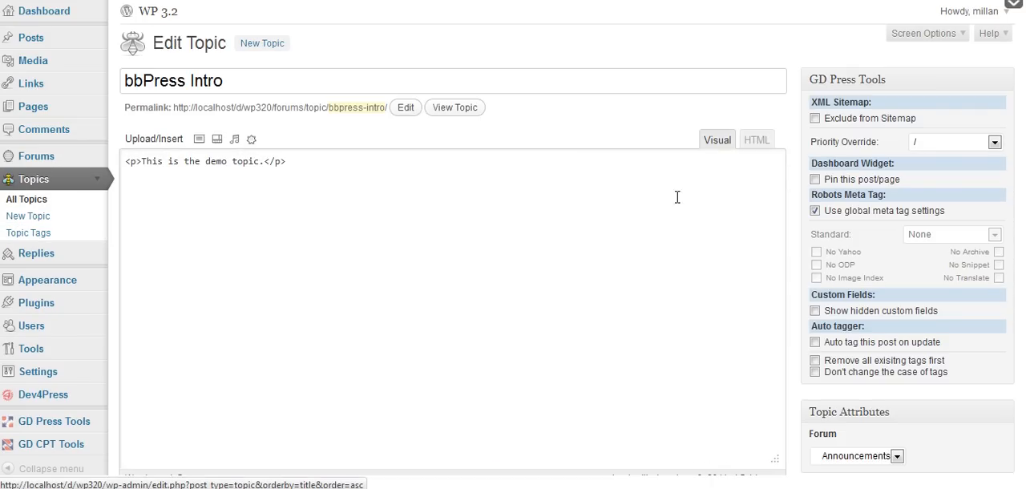
pyautogui.click(1007, 85)
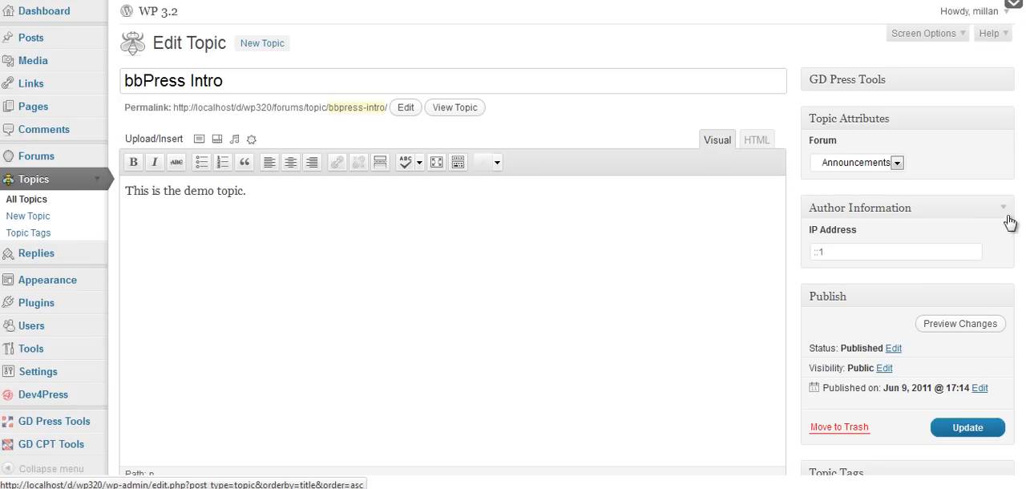
# Examine the topic's forum choices, author information, publishing options and topic tags, keeping Announcements as its forum.
pyautogui.click(898, 164)
pyautogui.click(972, 167)
pyautogui.click(851, 165)
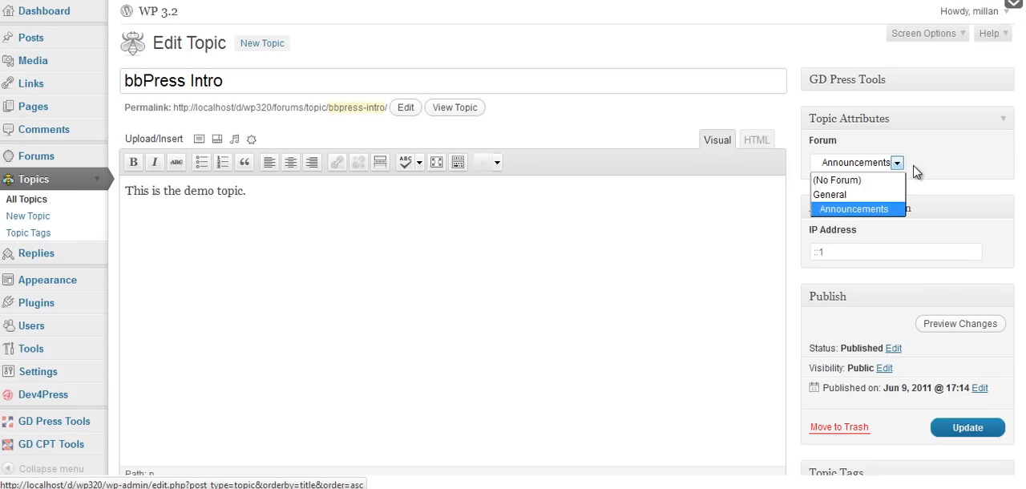
pyautogui.click(917, 172)
pyautogui.moveTo(1025, 192); pyautogui.dragTo(1025, 291)
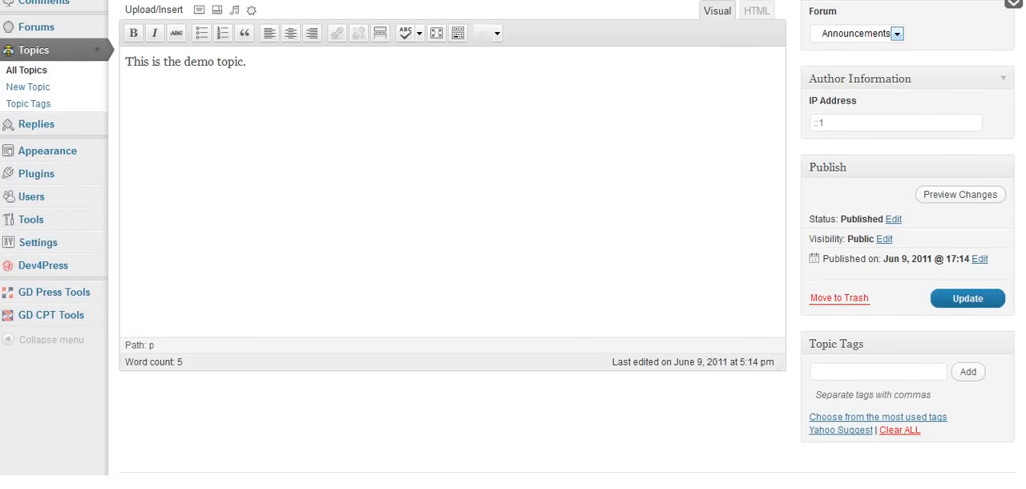
pyautogui.scroll(1, 513, 241)
pyautogui.scroll(1, 513, 241)
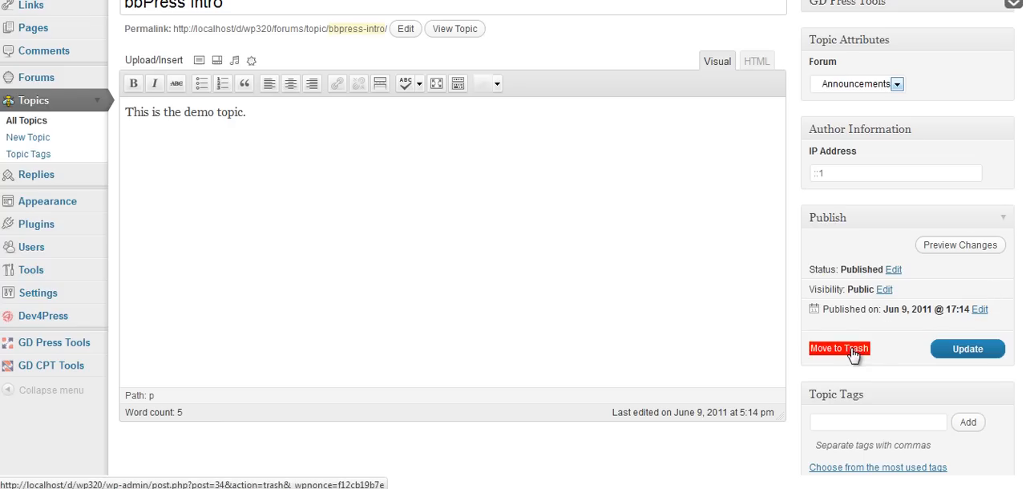
pyautogui.scroll(2, 882, 316)
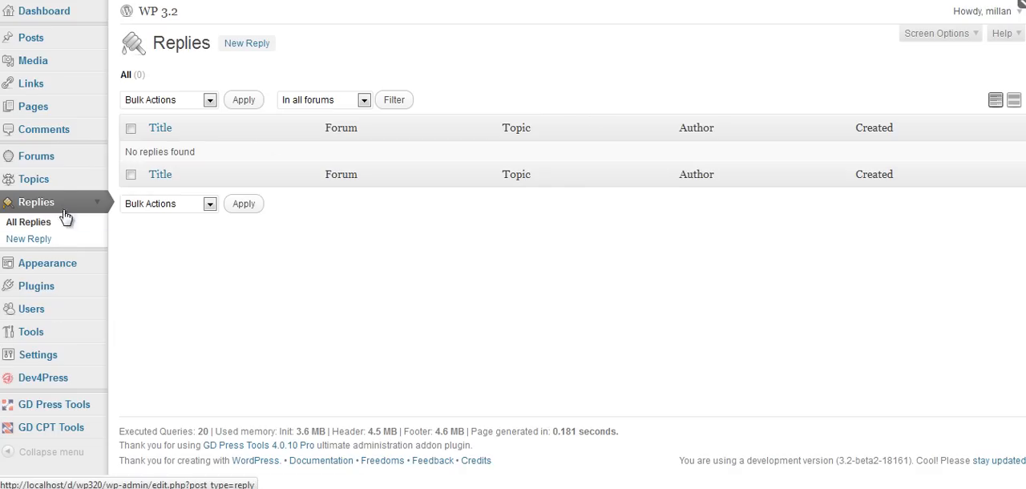
# View the bbPress Intro topic on the site and write "Reply to topic." as the reply text.
pyautogui.click(41, 181)
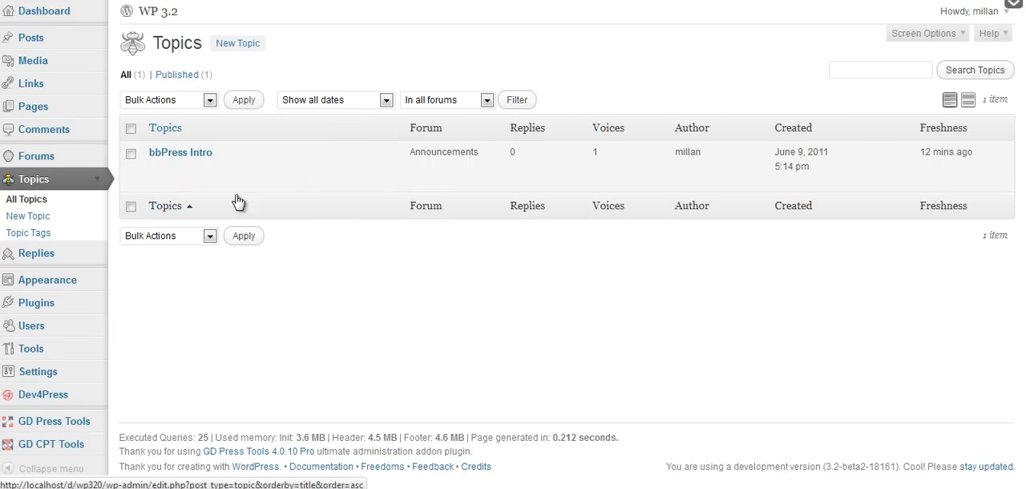
pyautogui.click(220, 172)
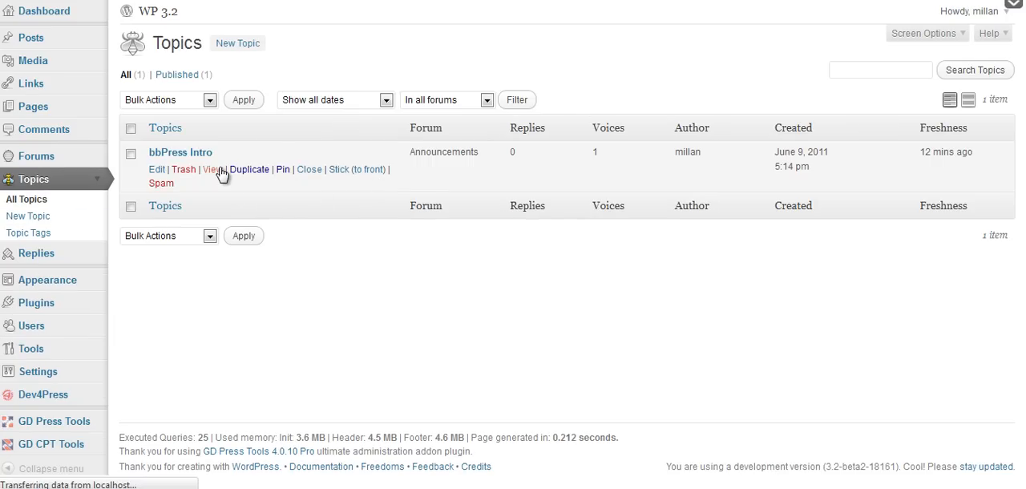
pyautogui.scroll(-6, 545, 150)
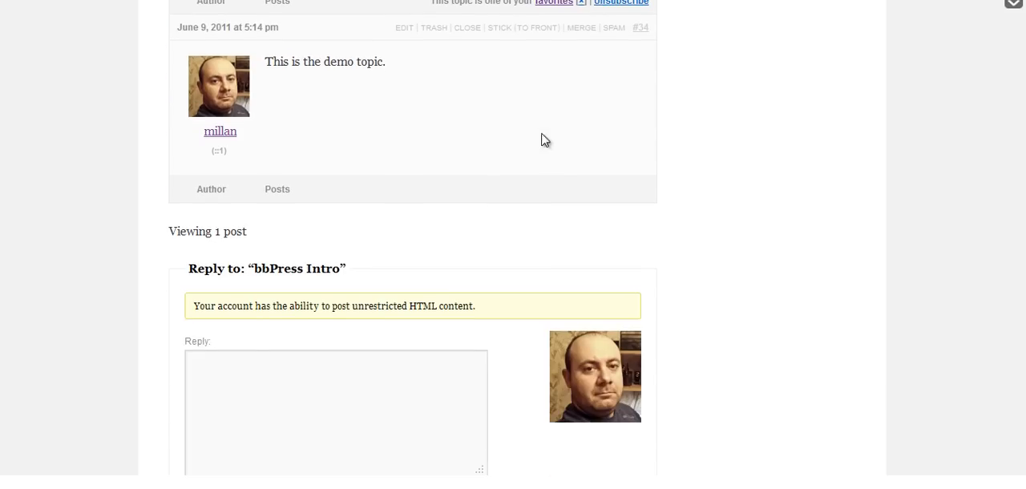
pyautogui.write('Reply to topic.')
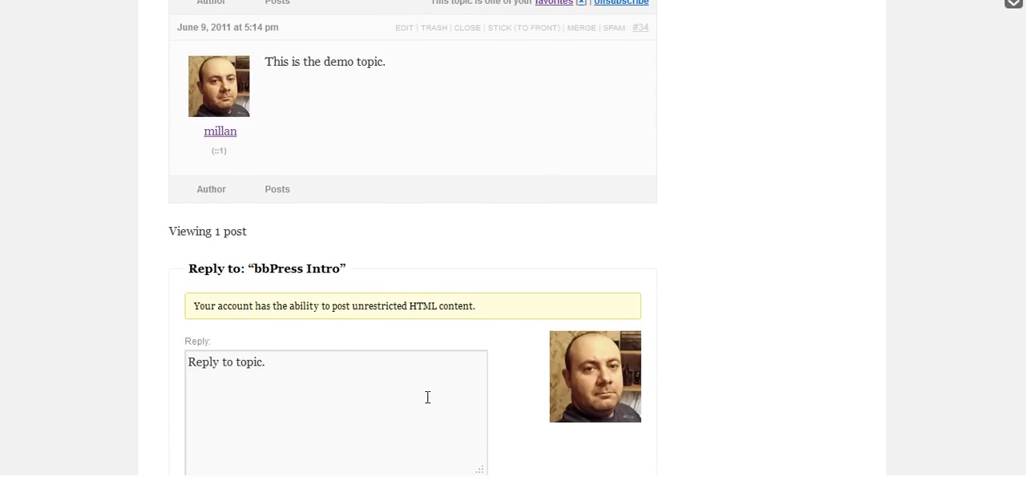
# Give the reply the tags "reply, test, bbpress" and submit it.
pyautogui.scroll(-3, 424, 397)
pyautogui.click(367, 309)
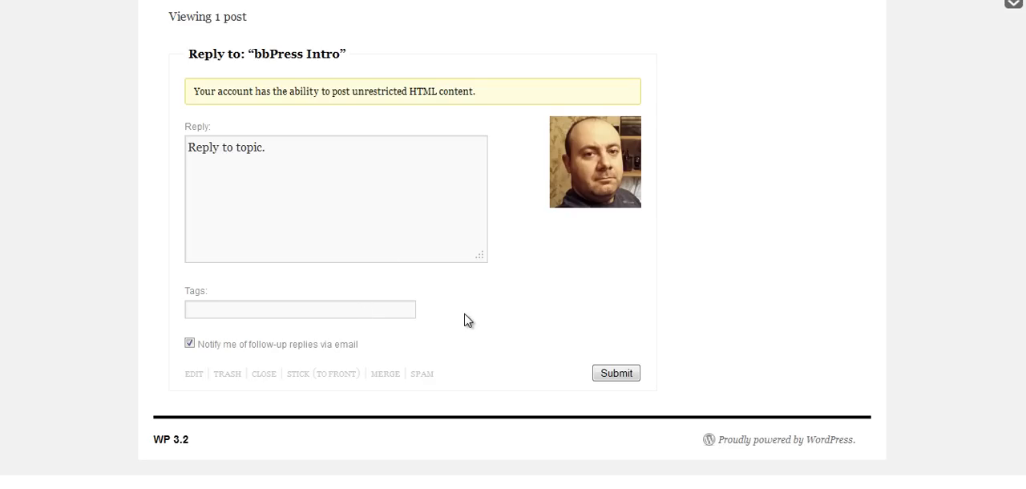
pyautogui.write('reply, test, bbpress')
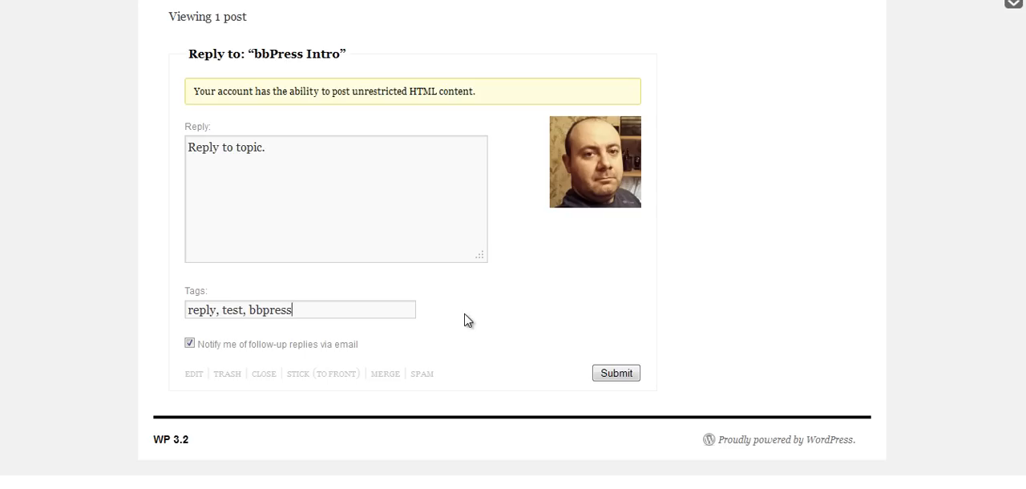
pyautogui.click(617, 374)
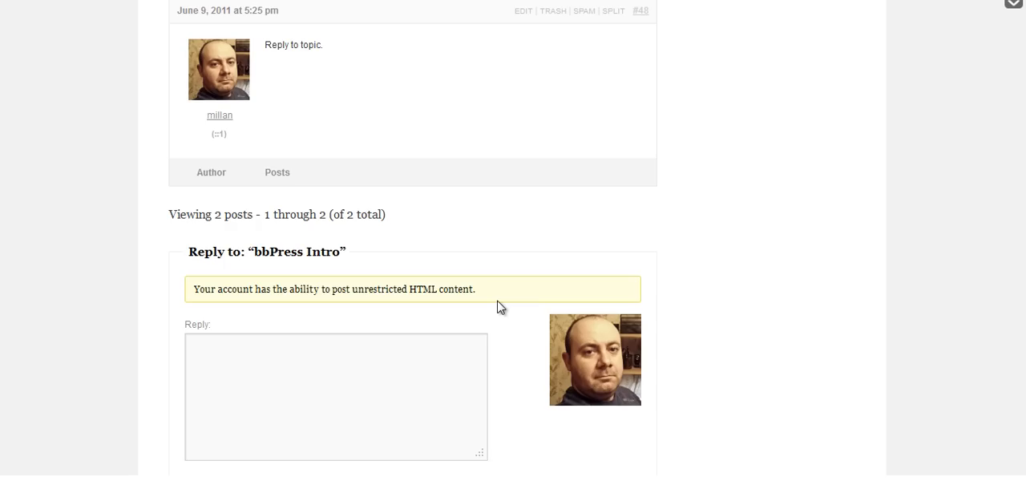
# Examine the bbPress Intro topic page on the site, including the posted reply, moderation links and topic tags.
pyautogui.scroll(2, 501, 312)
pyautogui.scroll(4, 505, 318)
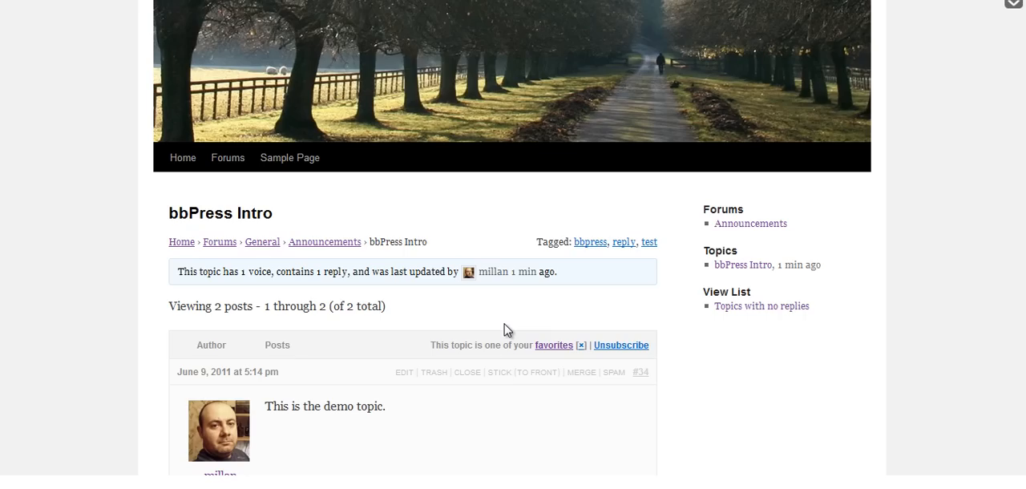
pyautogui.scroll(-2, 505, 329)
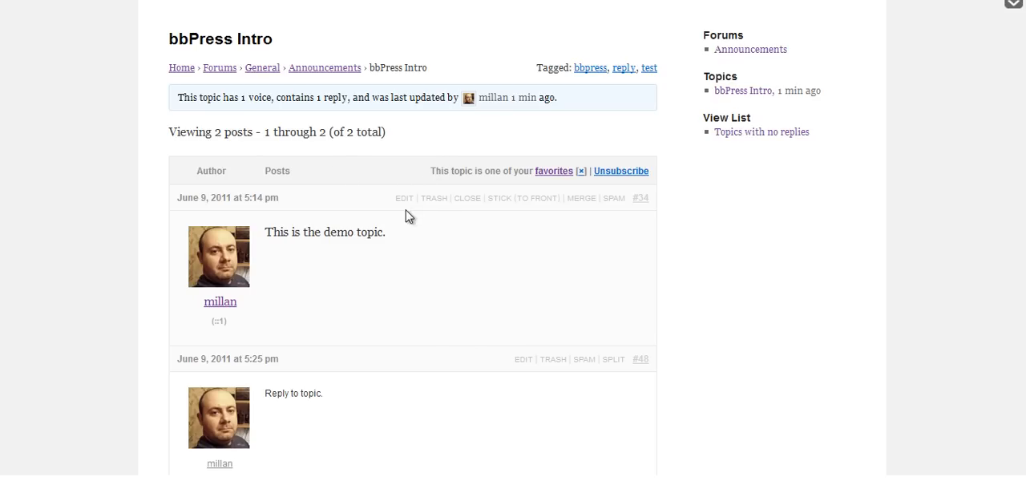
pyautogui.scroll(-4, 380, 229)
pyautogui.scroll(1, 332, 156)
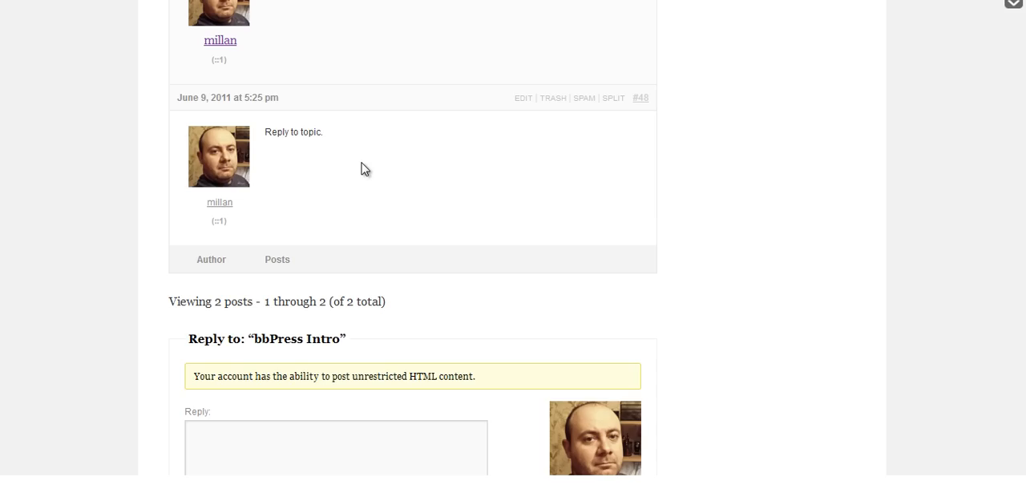
pyautogui.scroll(1, 360, 179)
pyautogui.scroll(4, 394, 264)
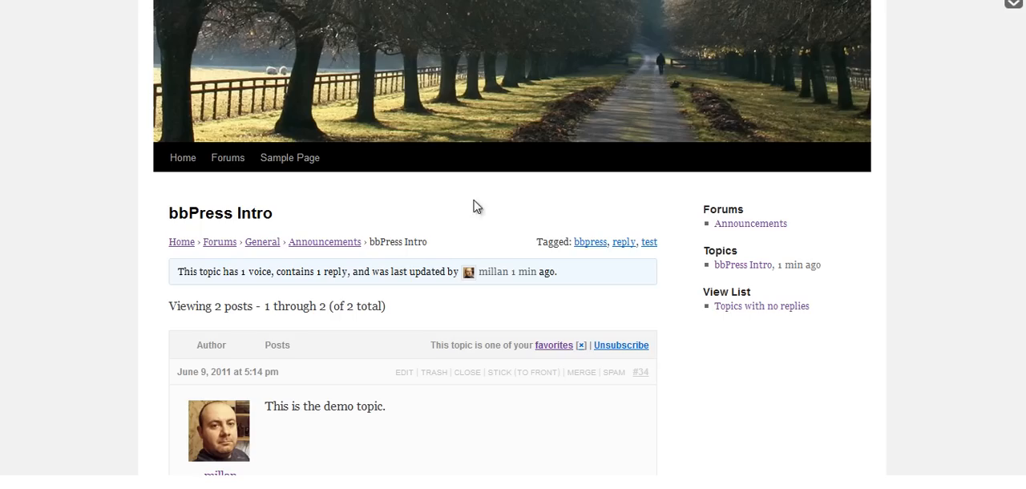
pyautogui.moveTo(515, 238); pyautogui.dragTo(651, 243)
pyautogui.click(667, 244)
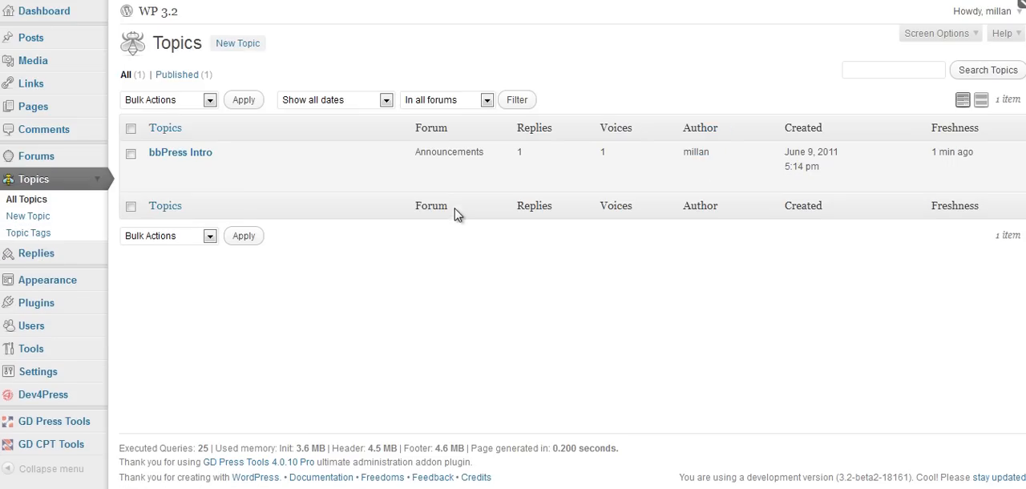
# Review the topic tags and the replies list in the admin, then open the posts list.
pyautogui.click(29, 233)
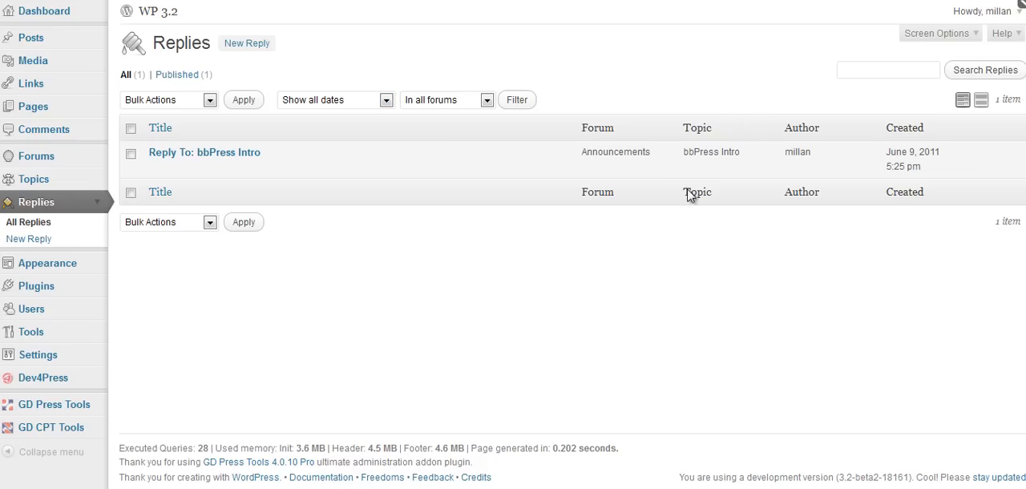
pyautogui.click(96, 203)
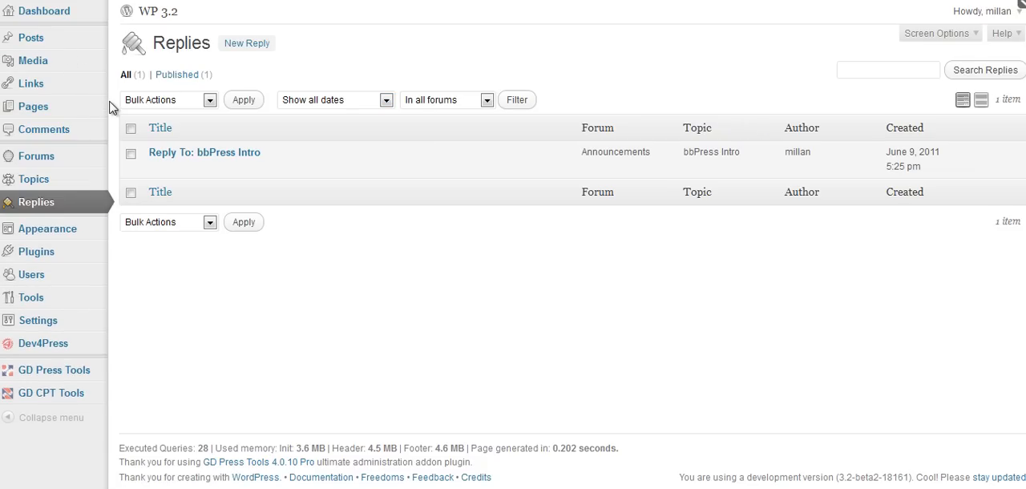
pyautogui.click(29, 36)
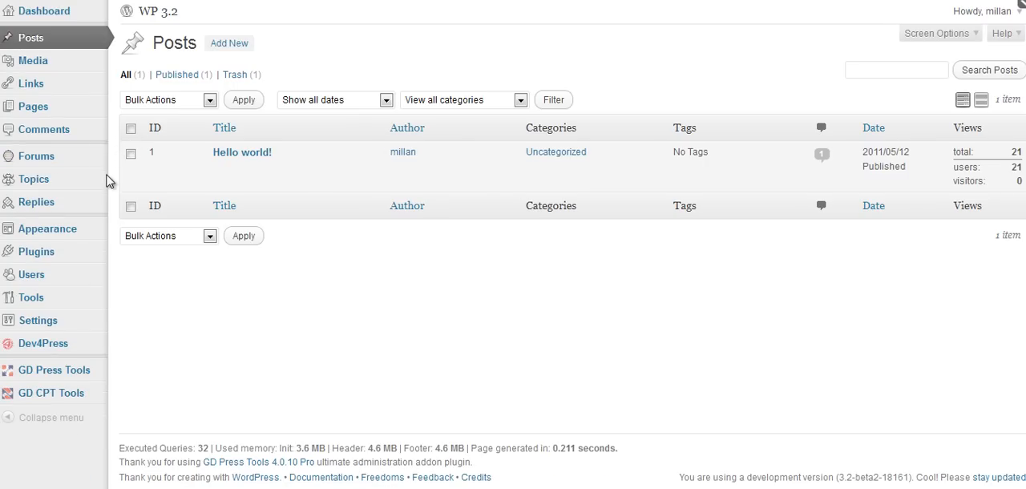
# Look through the installed themes on the Manage Themes page, then open the forums list.
pyautogui.click(62, 230)
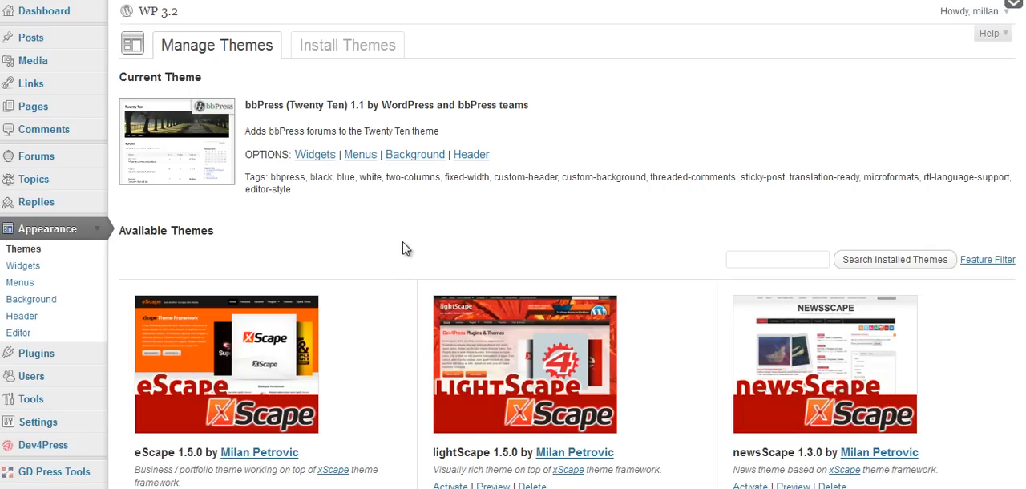
pyautogui.scroll(-3, 400, 252)
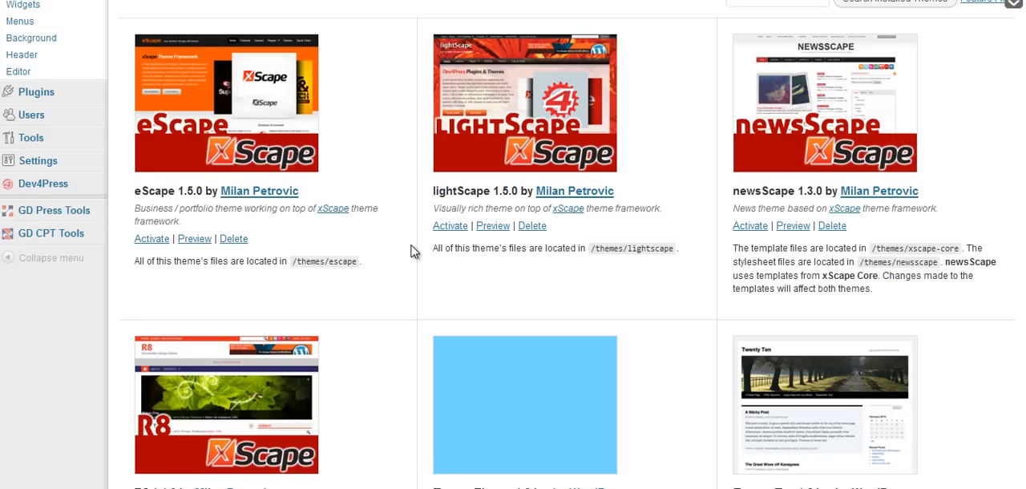
pyautogui.scroll(-7, 412, 251)
pyautogui.scroll(10, 412, 251)
pyautogui.click(24, 156)
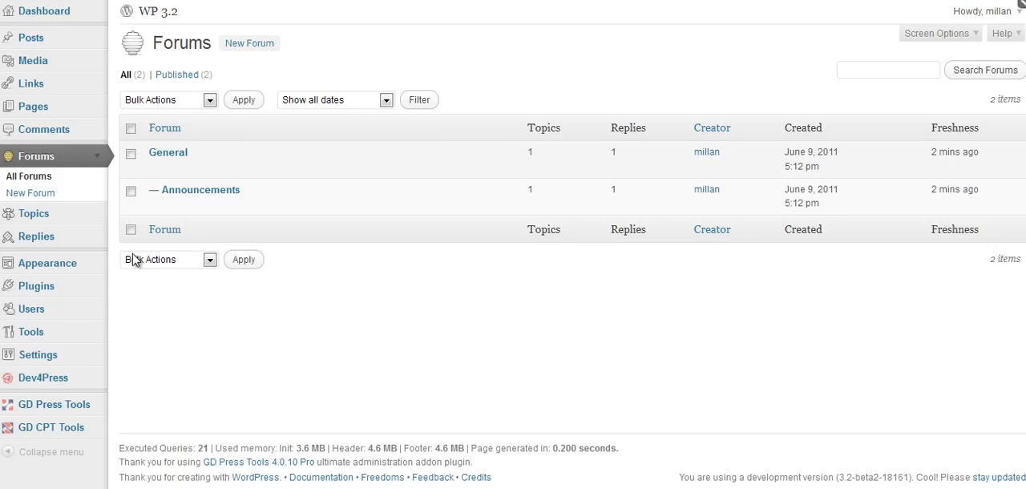
# Activate the installed R8 1.1.0 theme and open its Theme Settings page.
pyautogui.click(107, 268)
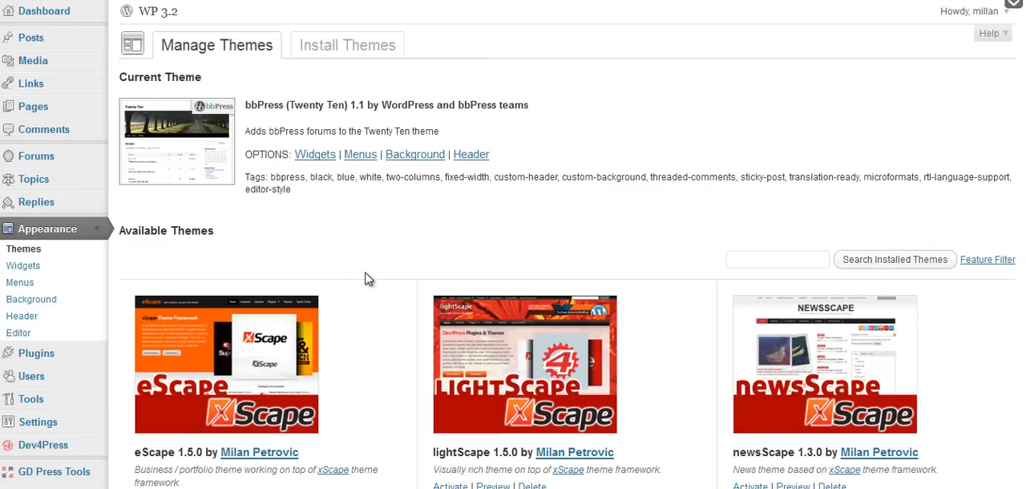
pyautogui.scroll(-4, 390, 274)
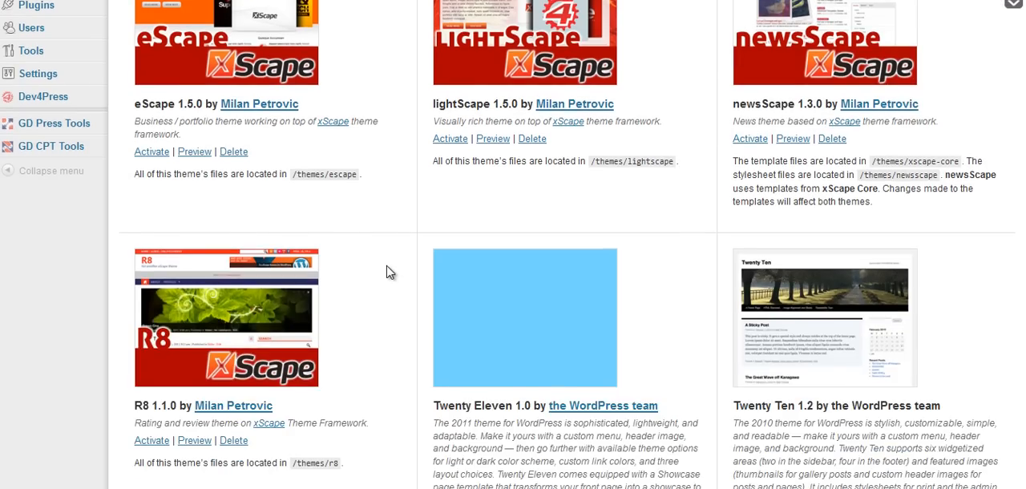
pyautogui.scroll(-2, 390, 274)
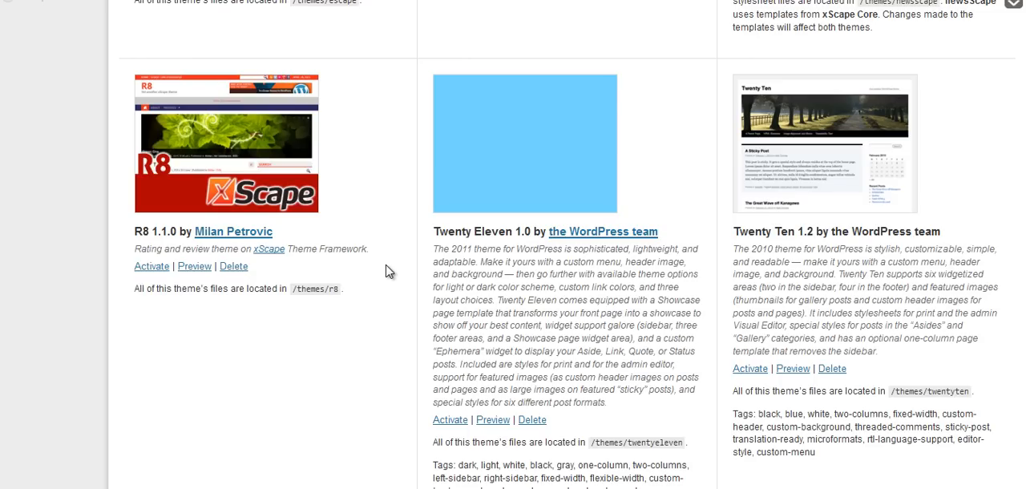
pyautogui.scroll(3, 561, 321)
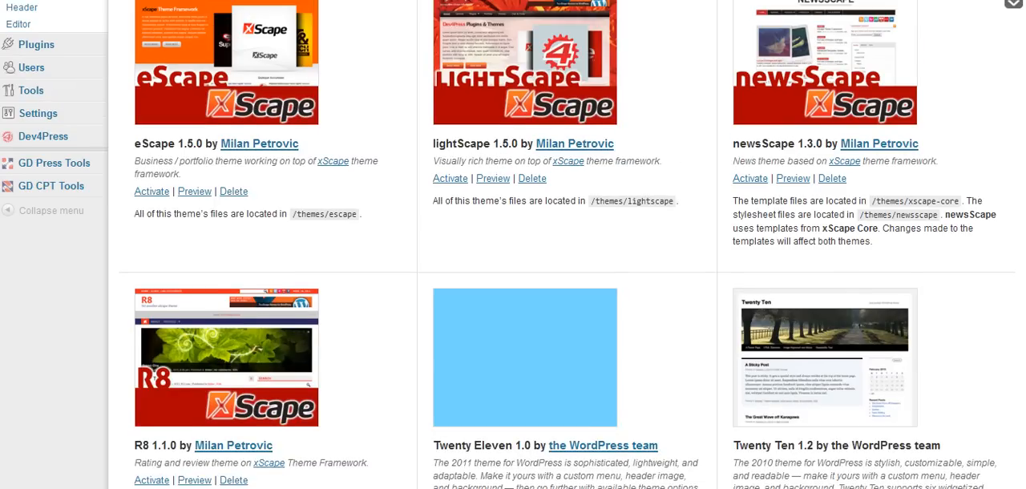
pyautogui.scroll(-1, 561, 321)
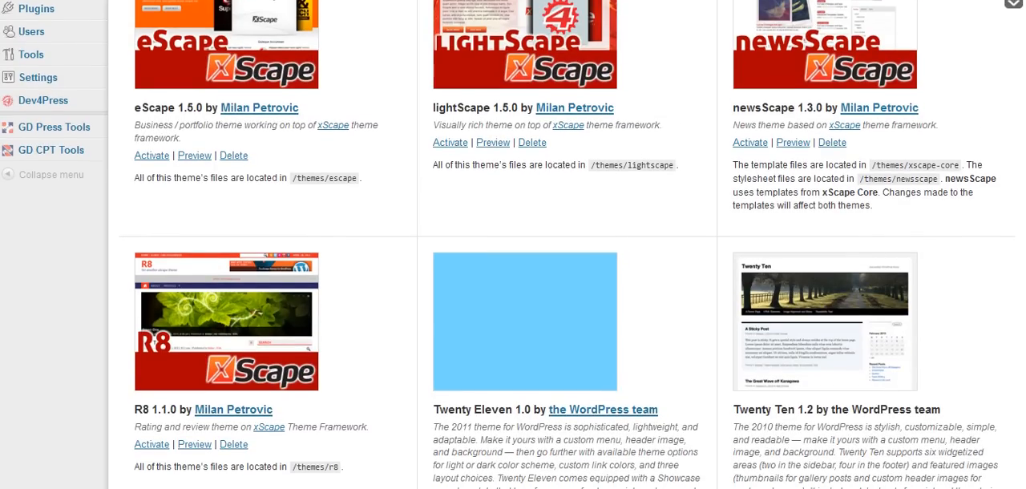
pyautogui.scroll(1, 562, 321)
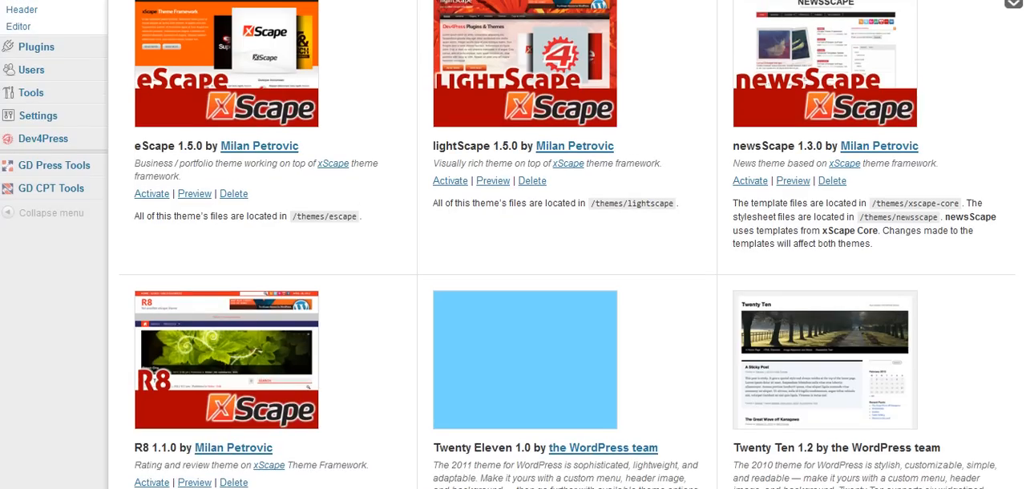
pyautogui.scroll(-1, 562, 321)
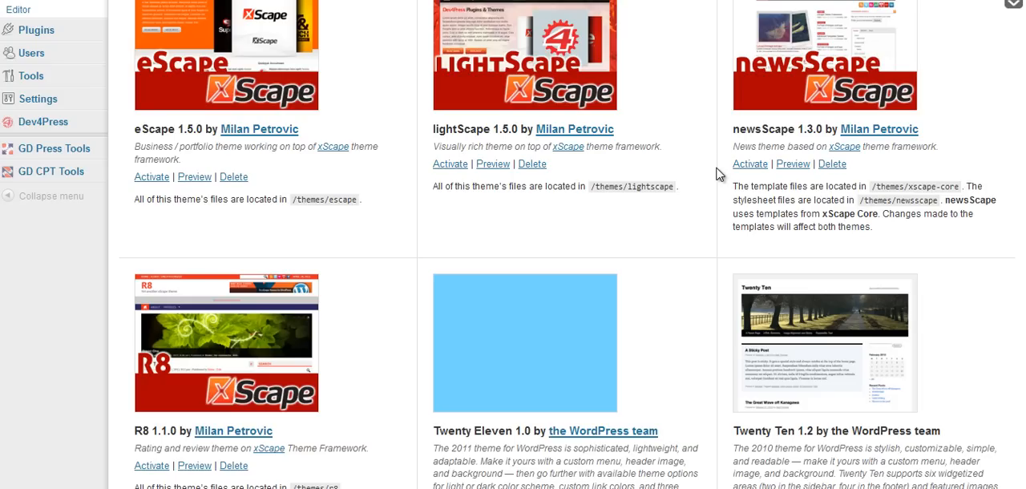
pyautogui.click(163, 469)
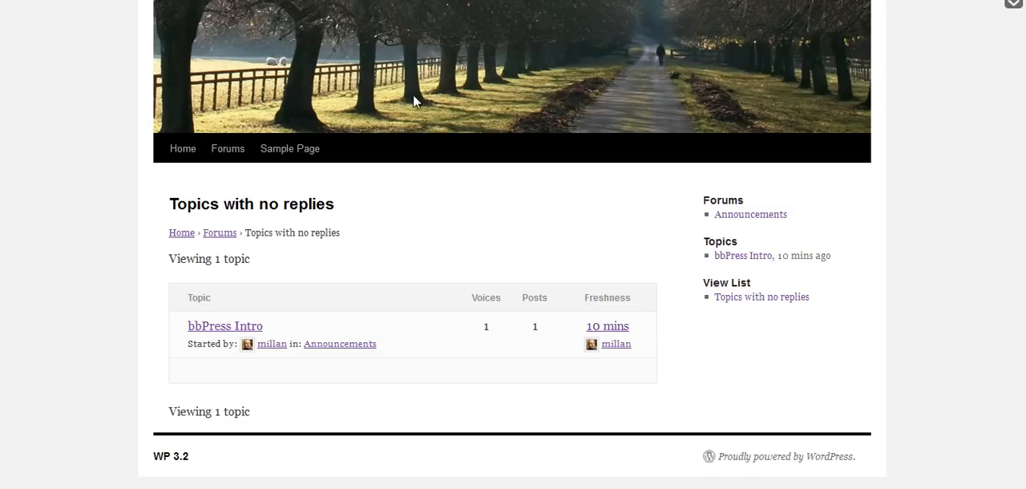
# Reload the site in the R8 theme and look through the Forums page and the Announcements forum.
pyautogui.press('F5')
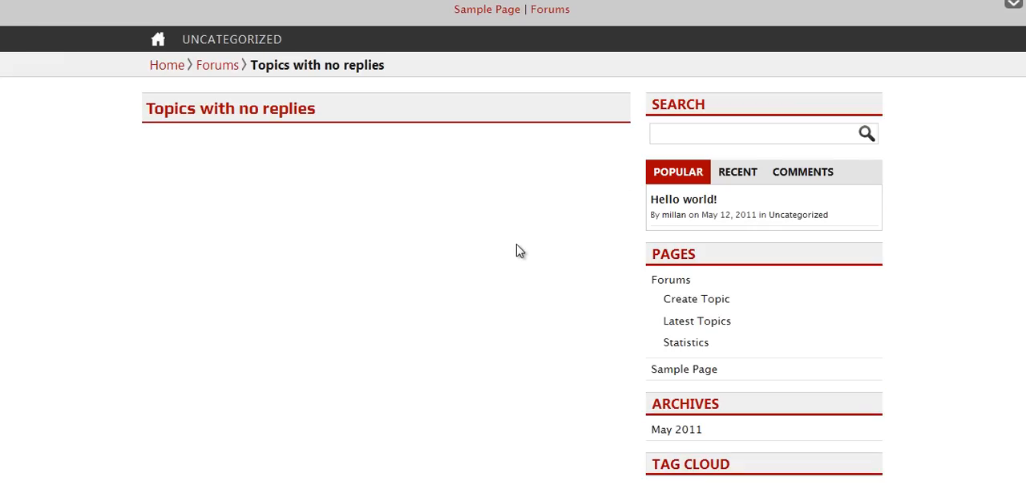
pyautogui.scroll(3, 516, 251)
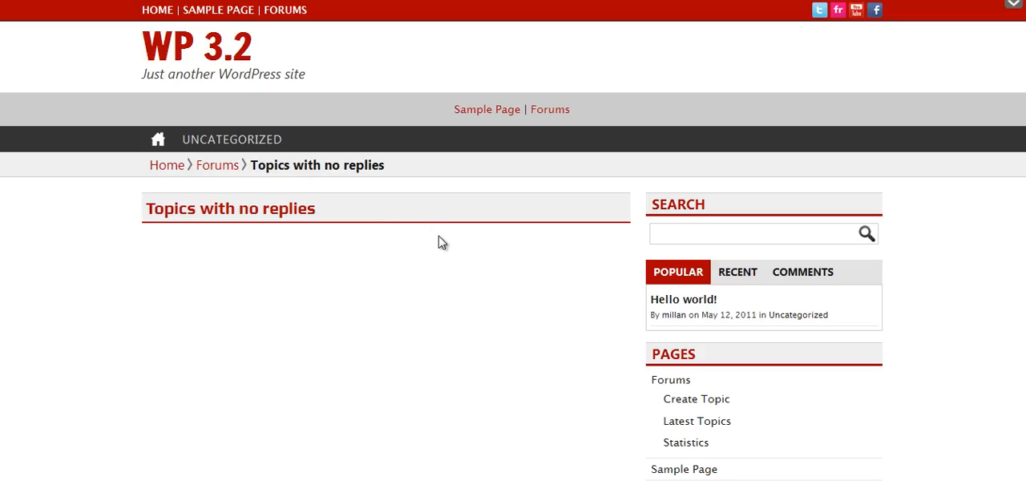
pyautogui.click(672, 381)
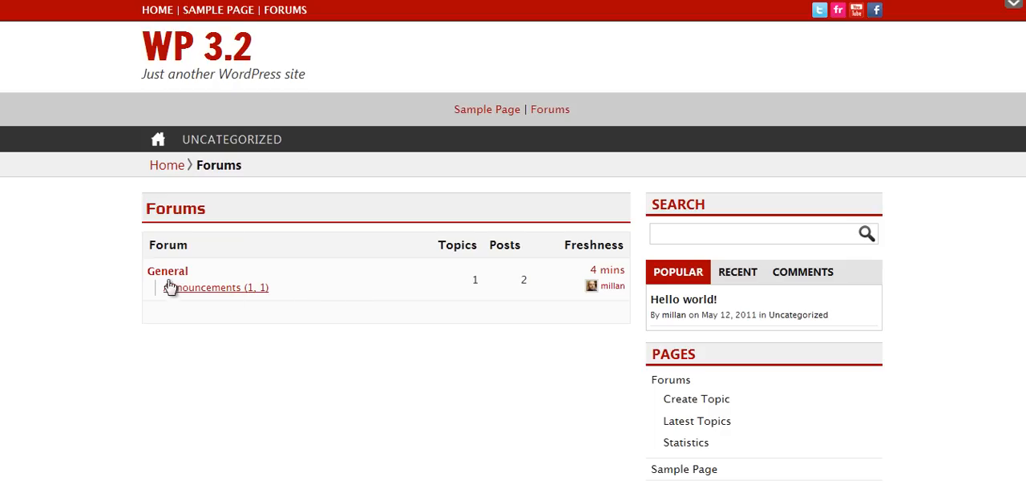
pyautogui.click(225, 289)
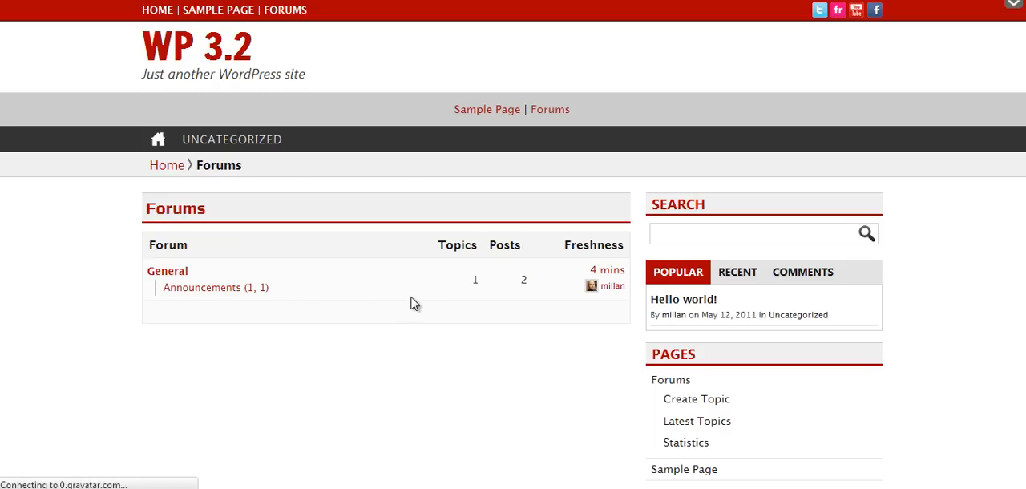
pyautogui.scroll(-3, 389, 297)
pyautogui.scroll(-1, 479, 305)
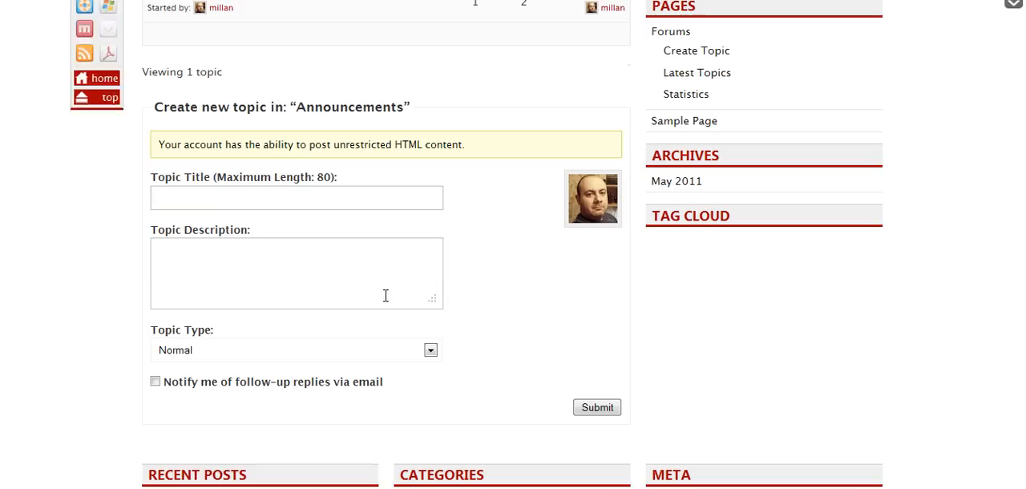
pyautogui.scroll(3, 480, 305)
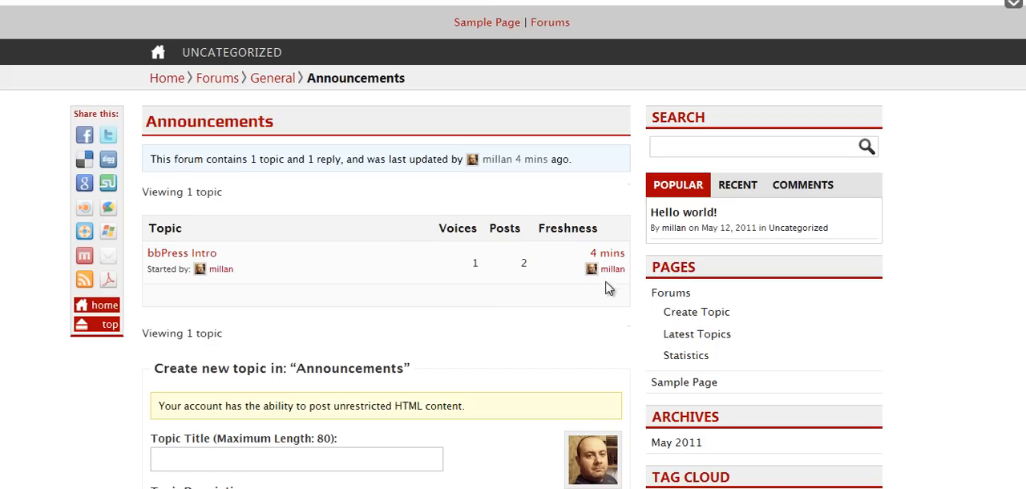
# Open the latest post of the bbPress Intro topic and review how R8 displays the topic page.
pyautogui.click(606, 255)
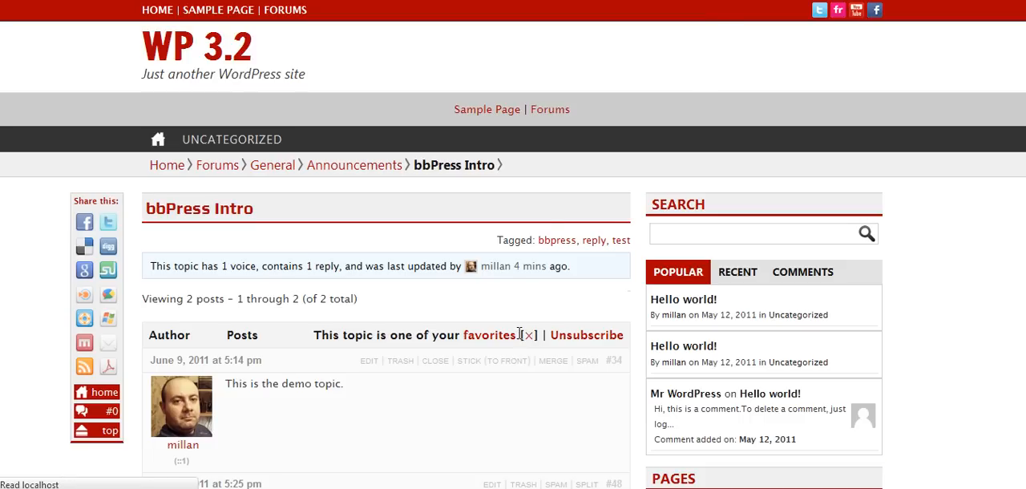
pyautogui.scroll(3, 518, 339)
pyautogui.scroll(3, 518, 339)
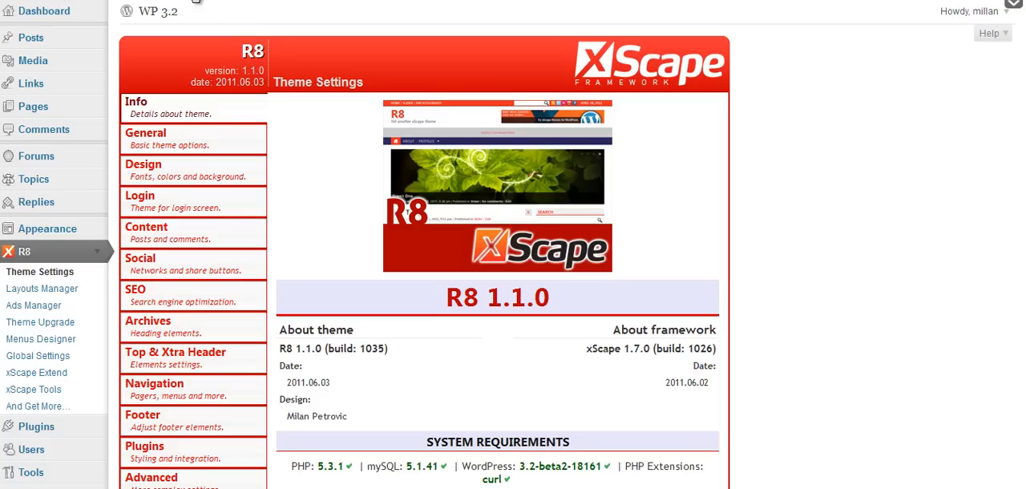
# Set the R8 theme's general style to Default Color Scheme, Green and save it.
pyautogui.scroll(-3, 48, 424)
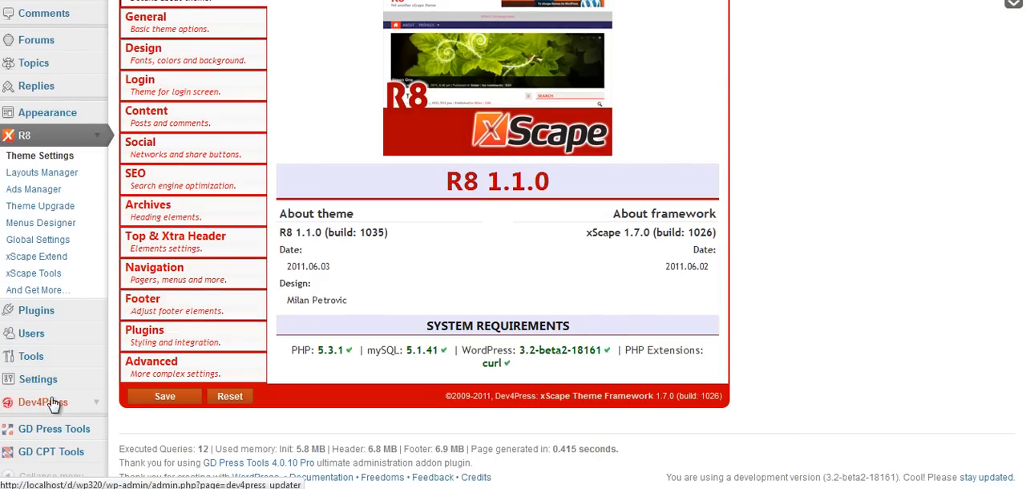
pyautogui.scroll(3, 229, 76)
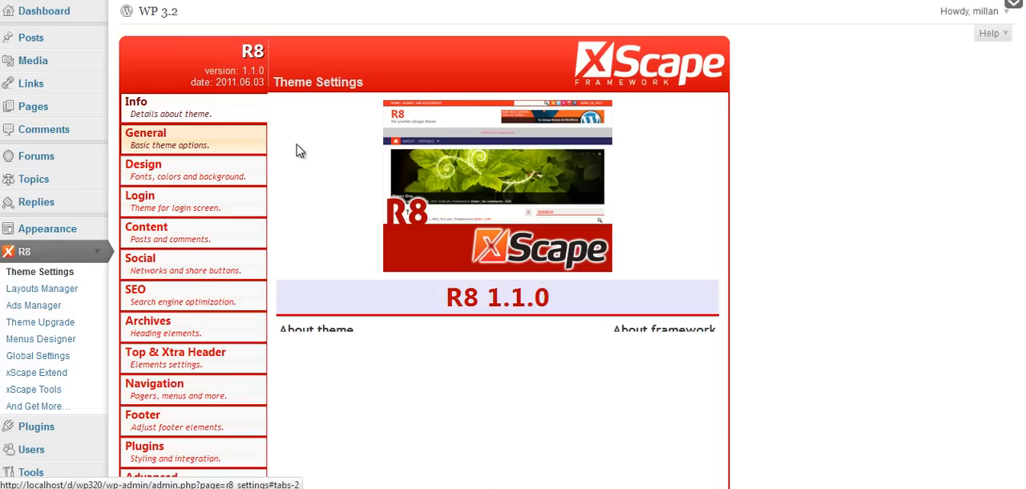
pyautogui.click(222, 145)
pyautogui.click(559, 155)
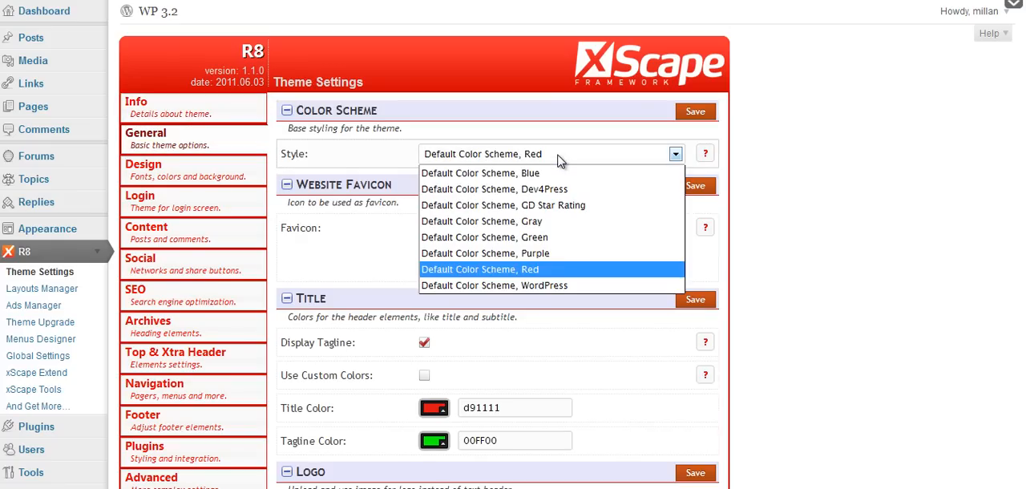
pyautogui.click(554, 237)
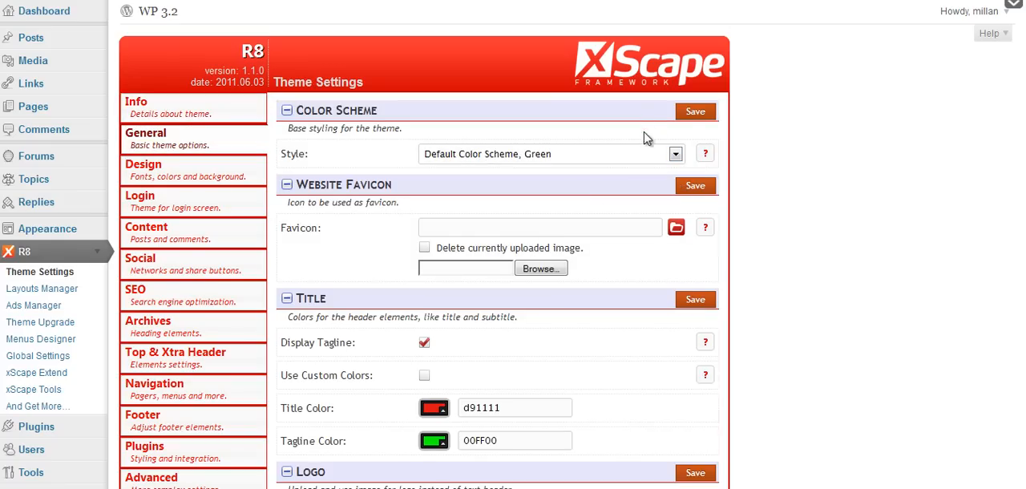
pyautogui.click(694, 112)
# Reload the bbPress Intro topic page on the site and examine its breadcrumbs, posts and reply area in the new color scheme.
pyautogui.click(376, 0)
pyautogui.press('F5')
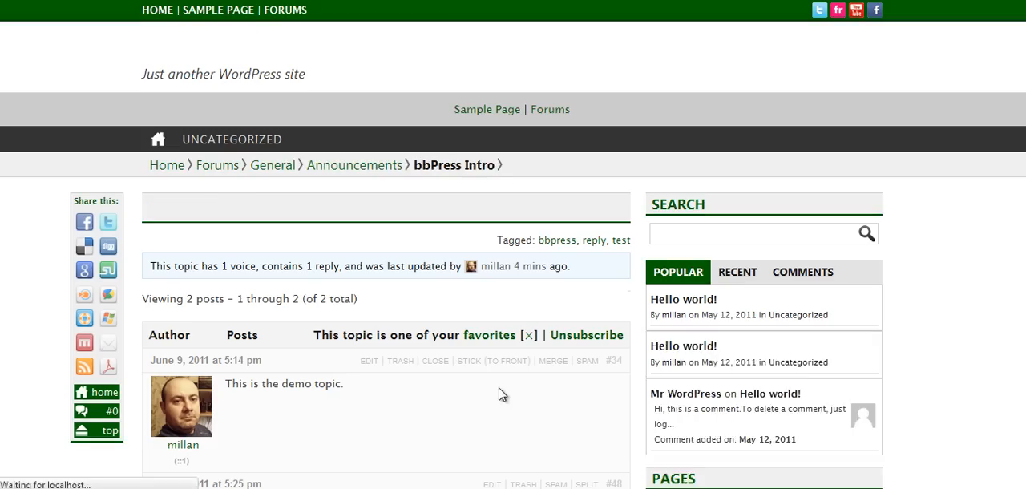
pyautogui.scroll(-2, 499, 395)
pyautogui.scroll(2, 498, 395)
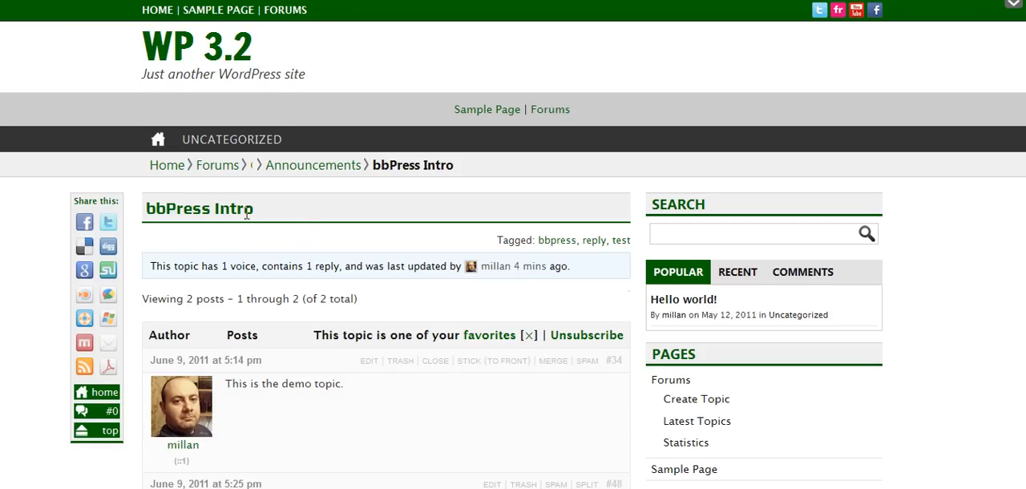
pyautogui.click(214, 165)
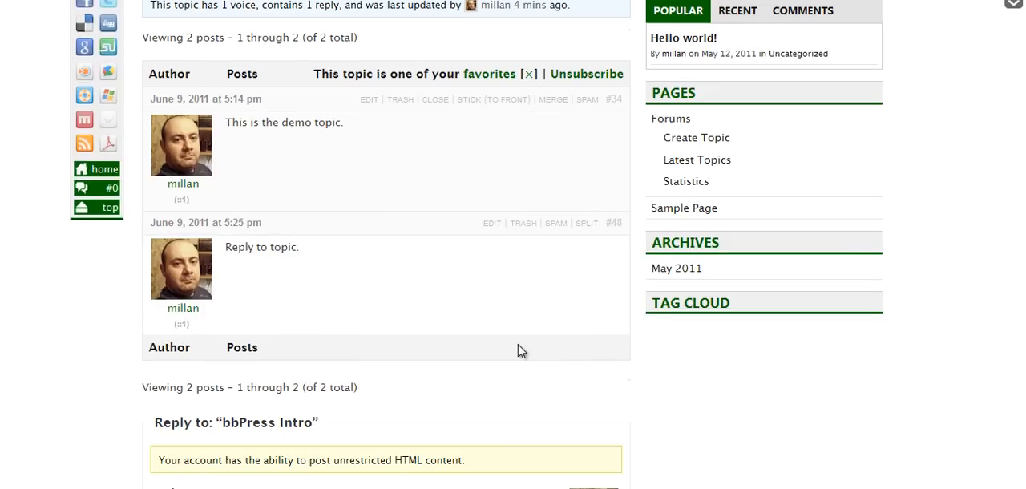
pyautogui.scroll(3, 521, 351)
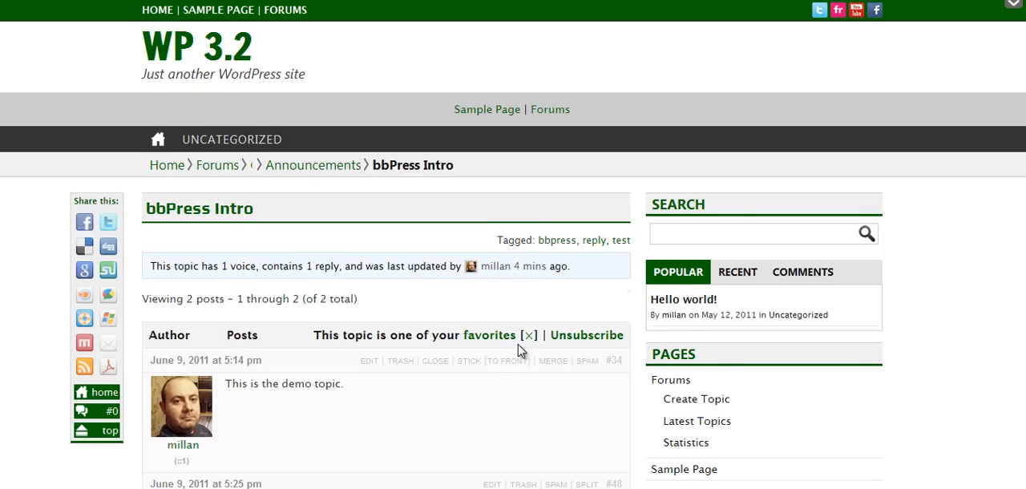
pyautogui.scroll(-3, 521, 352)
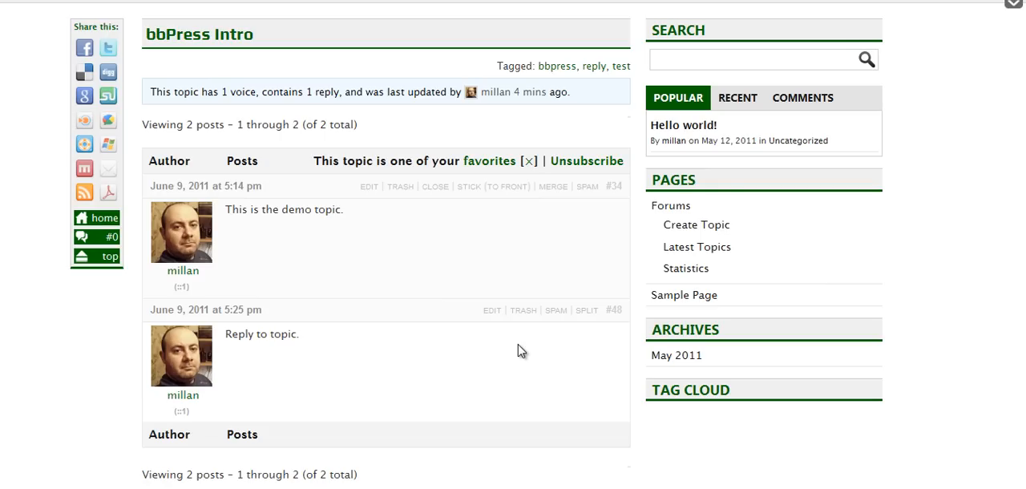
pyautogui.scroll(2, 521, 352)
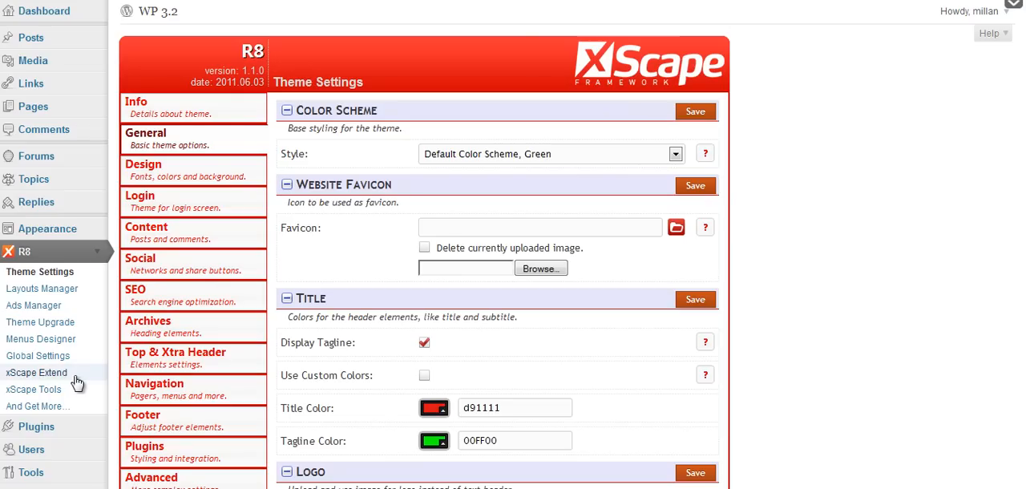
# In xScape Extend's bbPress module, set the forums table layout to Expanded, disable the freshness columns for forums and topics, and save.
pyautogui.click(74, 377)
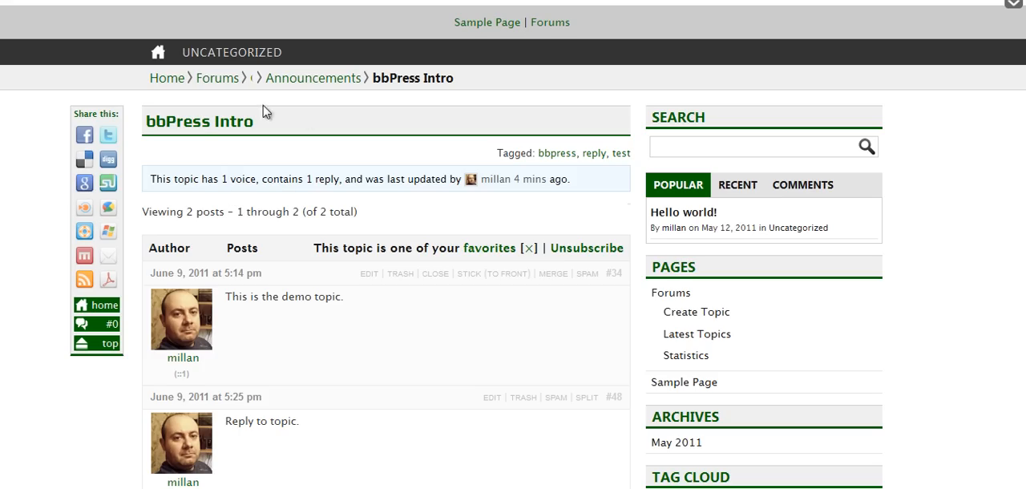
pyautogui.click(205, 80)
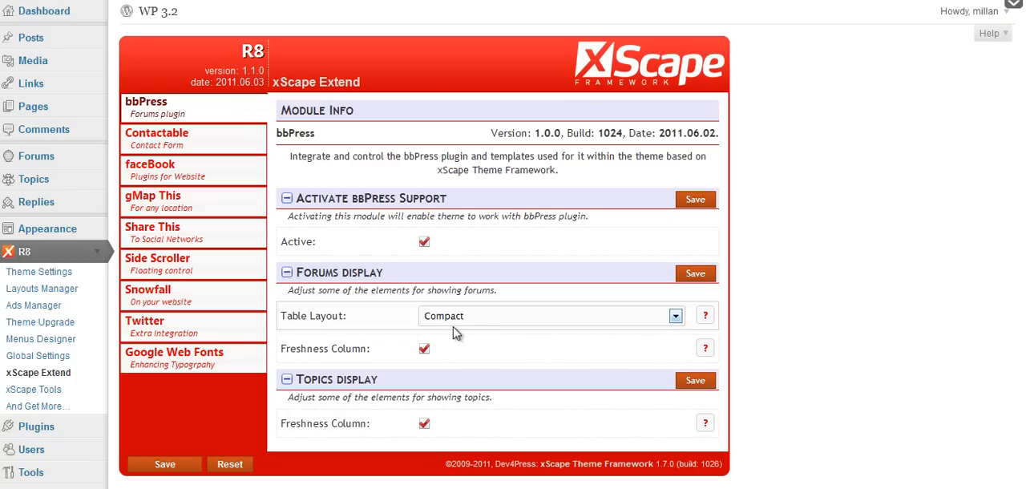
pyautogui.click(635, 321)
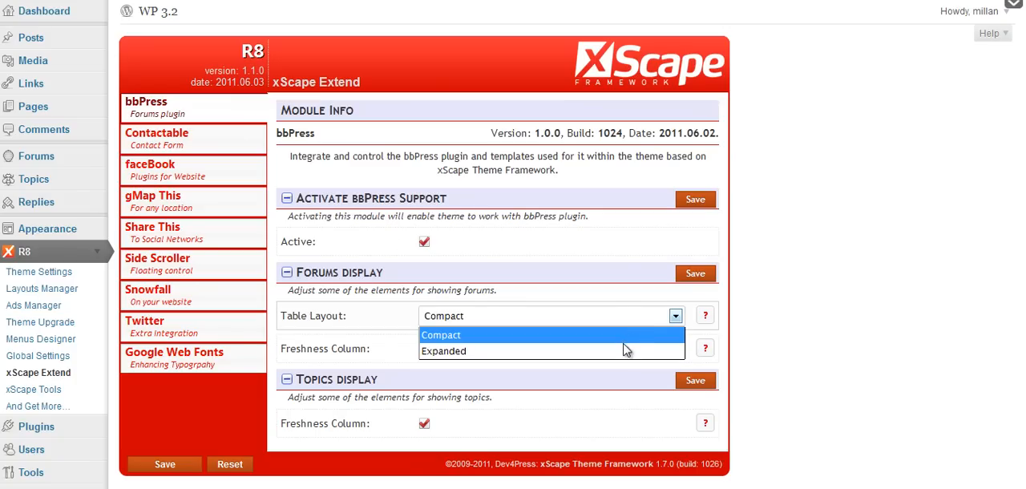
pyautogui.click(618, 351)
pyautogui.click(424, 350)
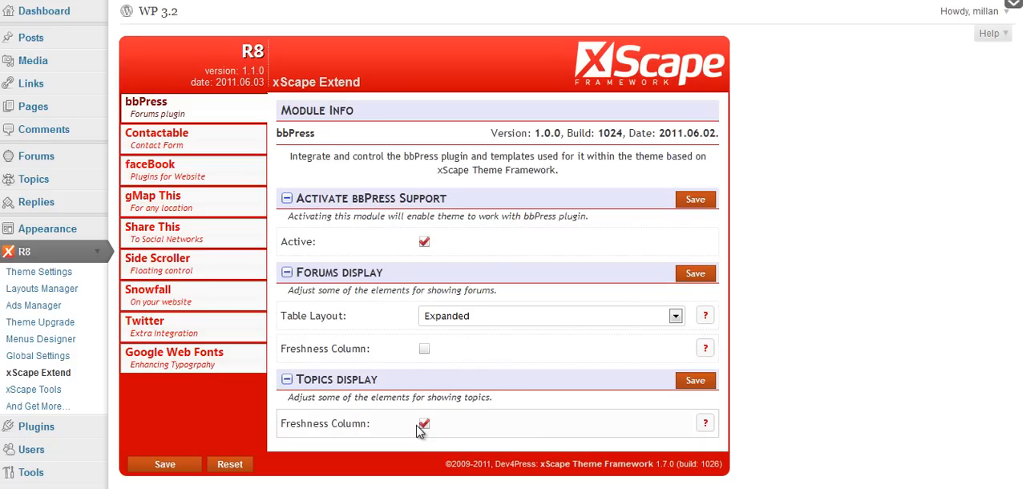
pyautogui.click(424, 423)
pyautogui.click(691, 279)
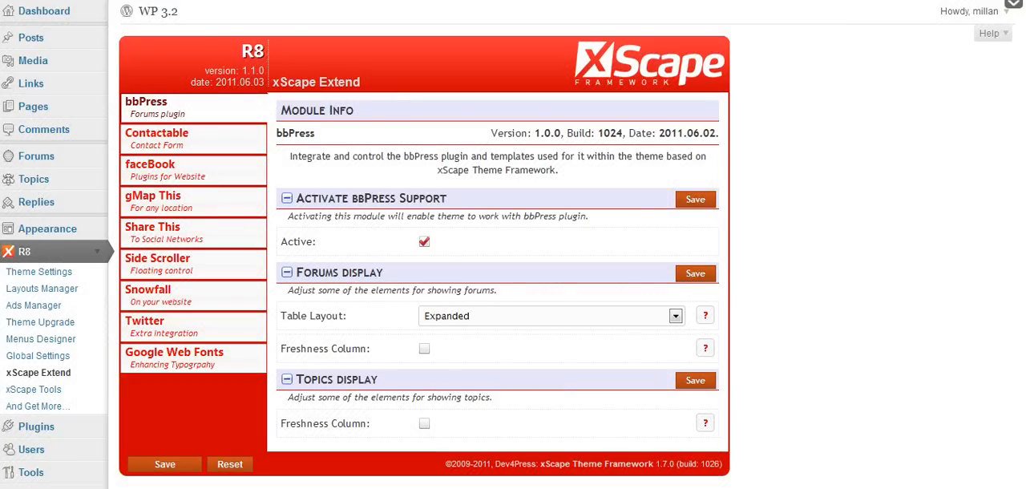
# Reload the Forums page on the site and check the tables there and in the Announcements forum.
pyautogui.click(256, 1)
pyautogui.press('F5')
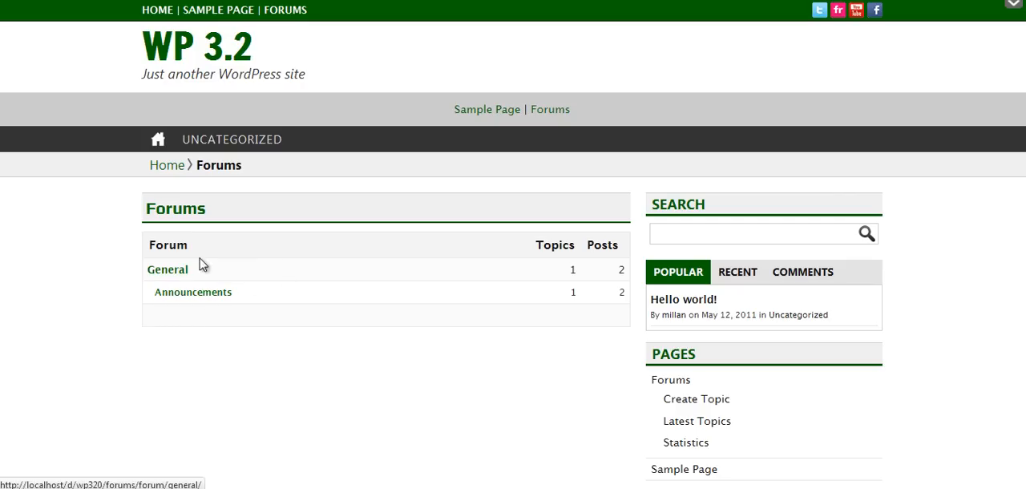
pyautogui.click(228, 294)
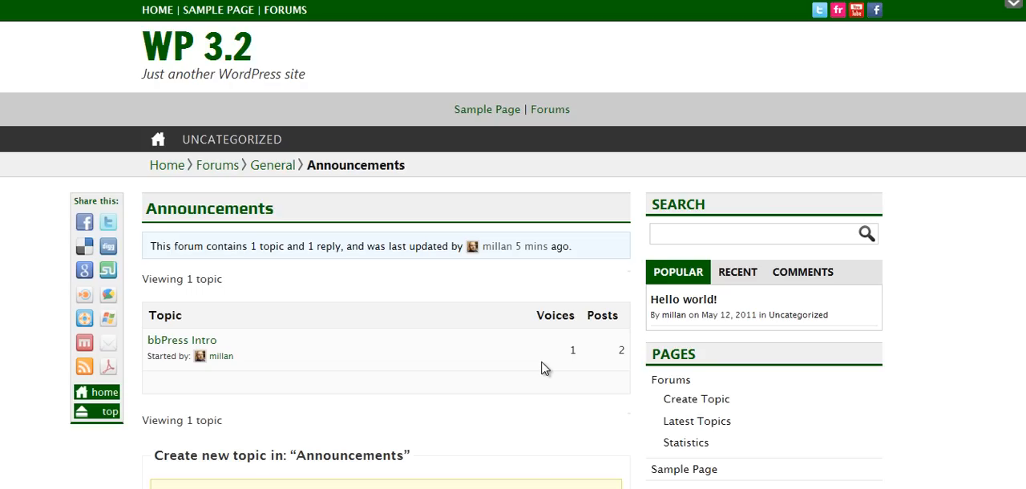
pyautogui.scroll(-6, 541, 368)
pyautogui.scroll(4, 542, 368)
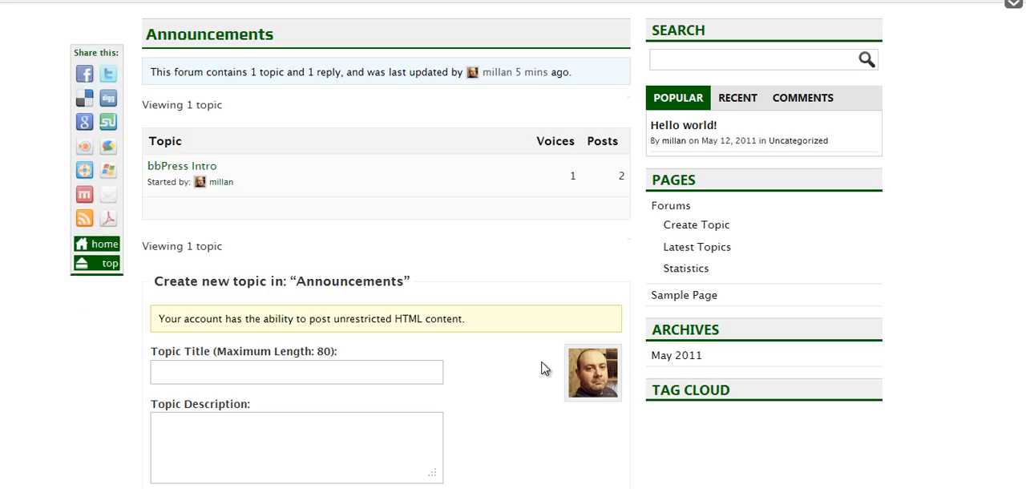
pyautogui.scroll(2, 541, 368)
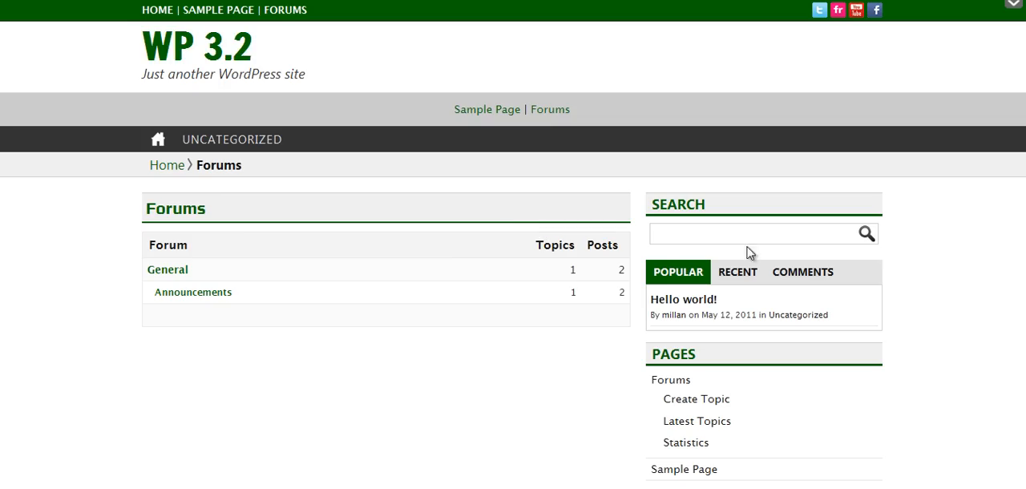
# Give the single-forum.php template a Custom layout in Layouts Manager with the Right Widgets Sidebar placed before the content, and save it.
pyautogui.scroll(-2, 860, 220)
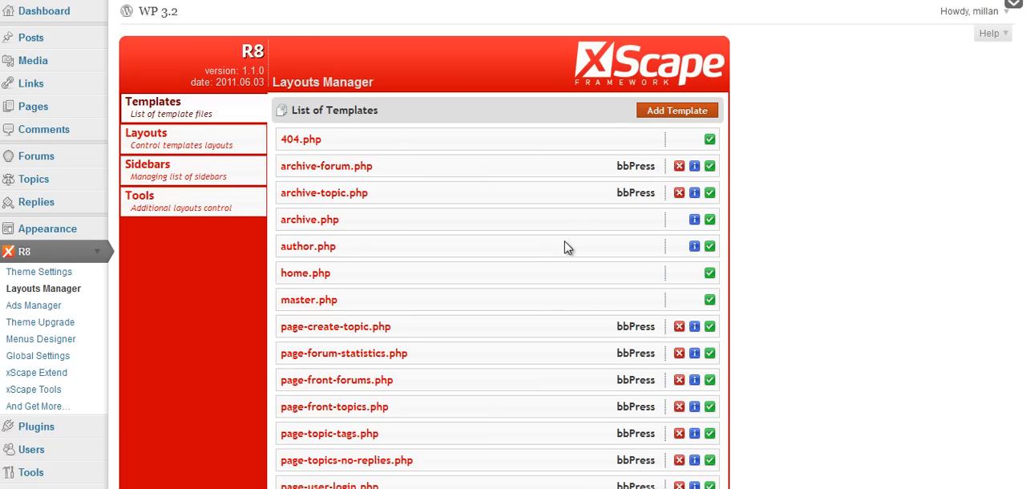
pyautogui.scroll(-3, 569, 240)
pyautogui.scroll(-2, 566, 247)
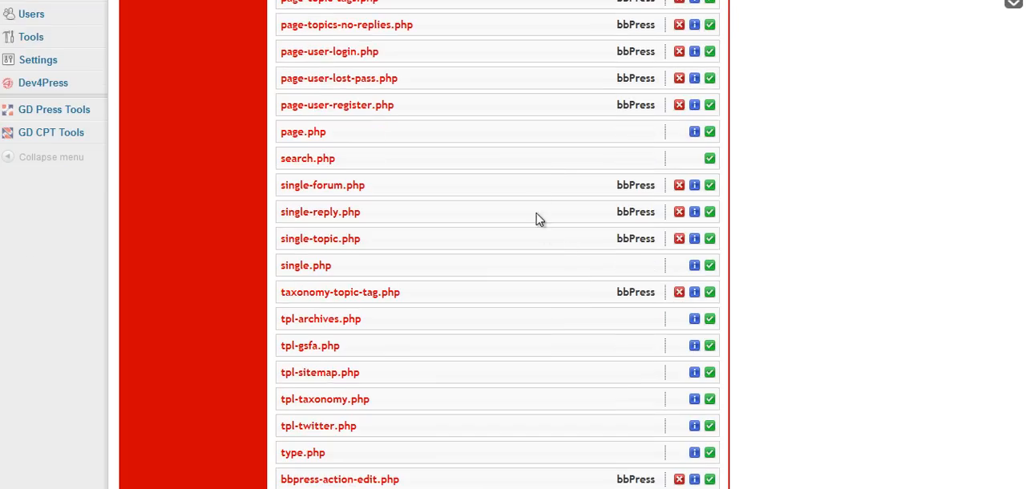
pyautogui.click(710, 186)
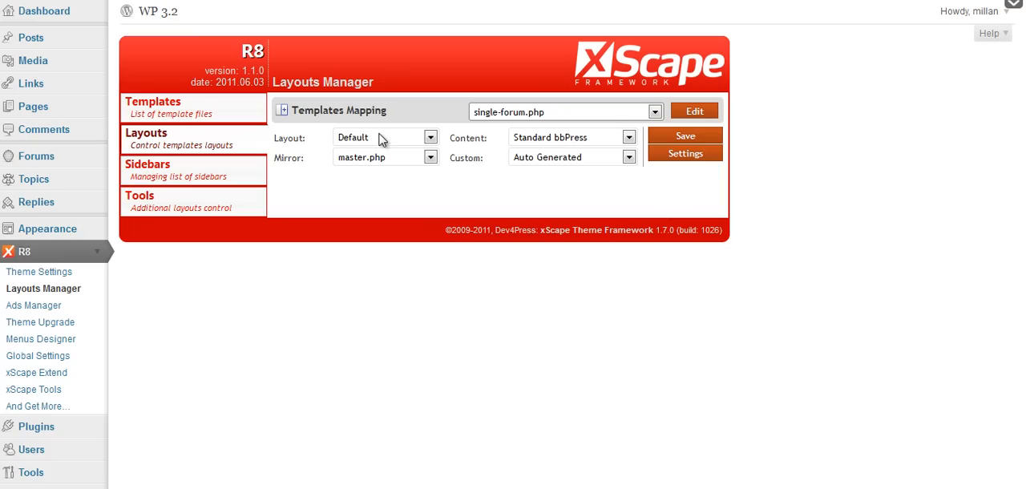
pyautogui.click(380, 138)
pyautogui.click(348, 189)
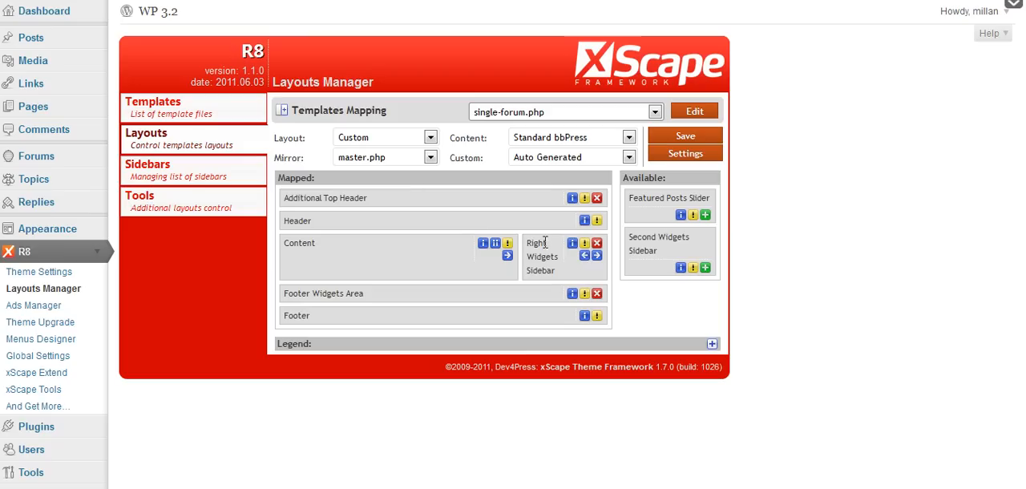
pyautogui.click(586, 254)
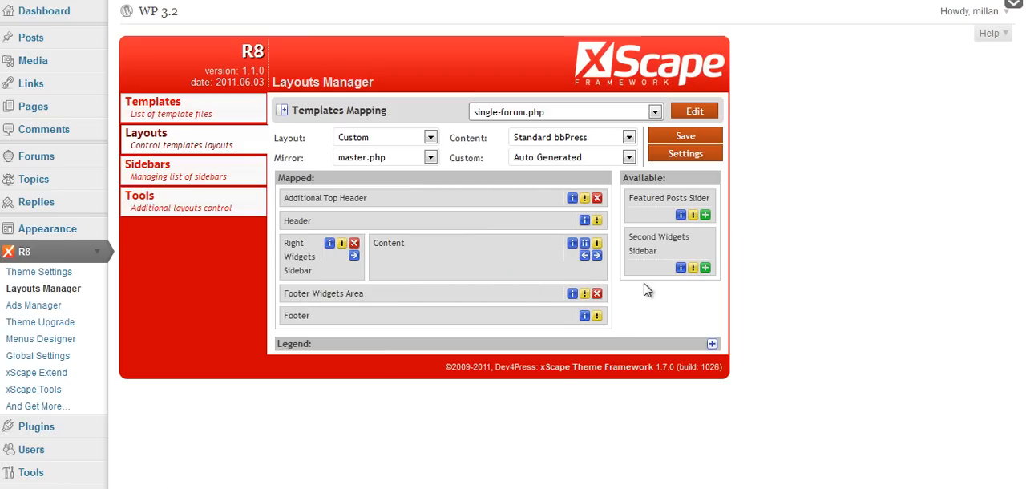
pyautogui.click(694, 138)
# Reload the Forums page on the site, open the General forum and review its layout and new topic form.
pyautogui.hotkey('ctrl', 'Tab')
pyautogui.press('F5')
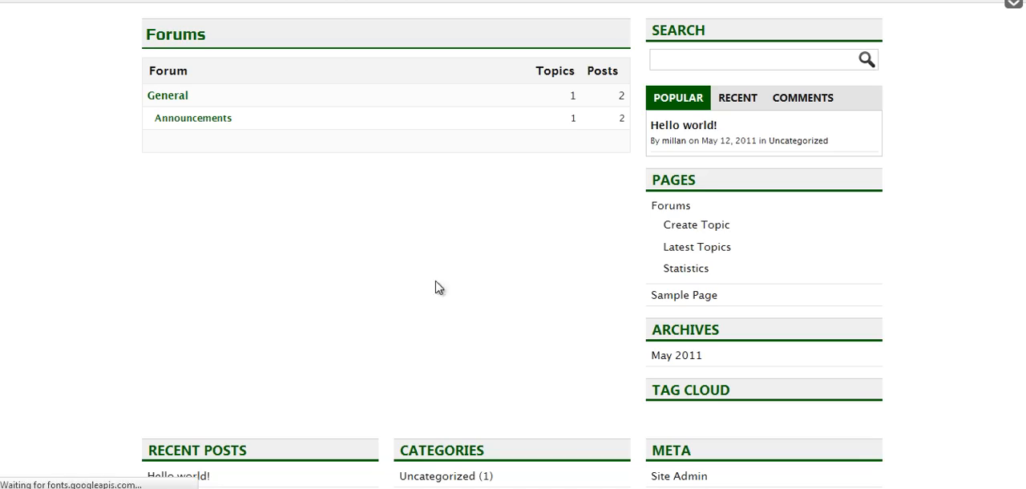
pyautogui.click(169, 106)
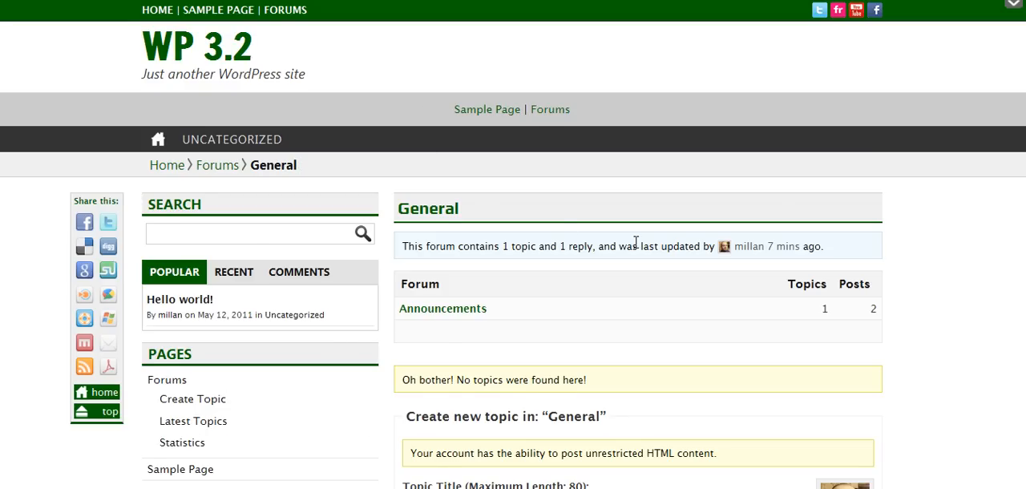
pyautogui.scroll(-2, 636, 245)
pyautogui.scroll(-4, 636, 249)
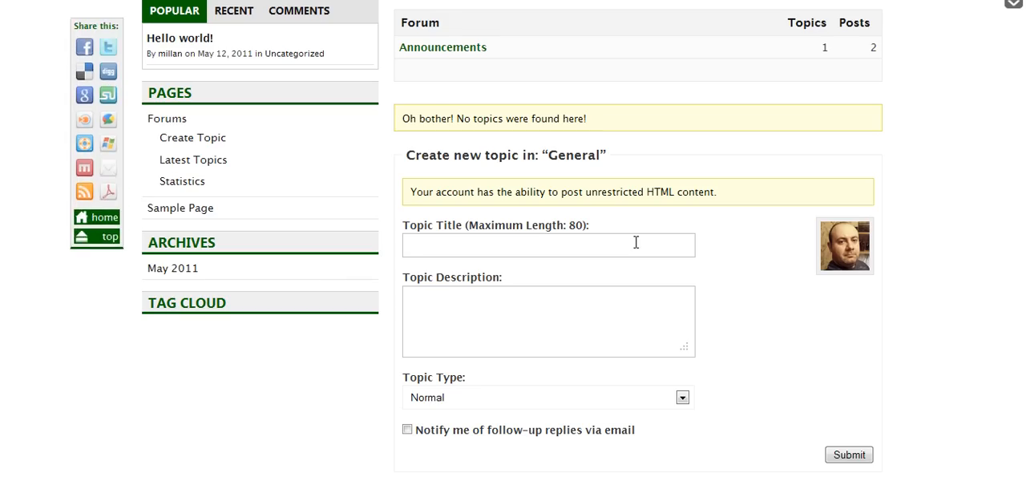
# Open the Announcements forum from the General forum, then its bbPress Intro topic, and review the topic page's layout.
pyautogui.scroll(4, 636, 241)
pyautogui.scroll(-4, 679, 265)
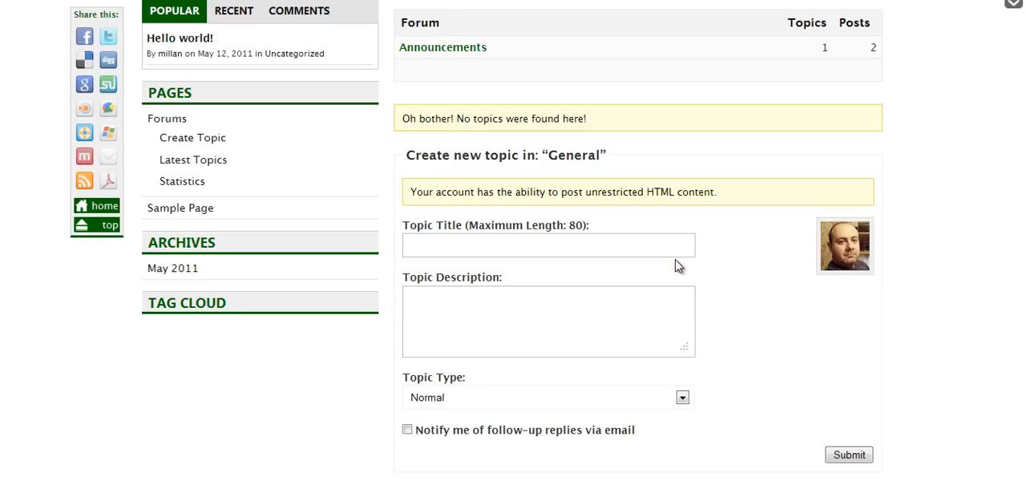
pyautogui.scroll(4, 615, 264)
pyautogui.click(469, 221)
pyautogui.click(459, 343)
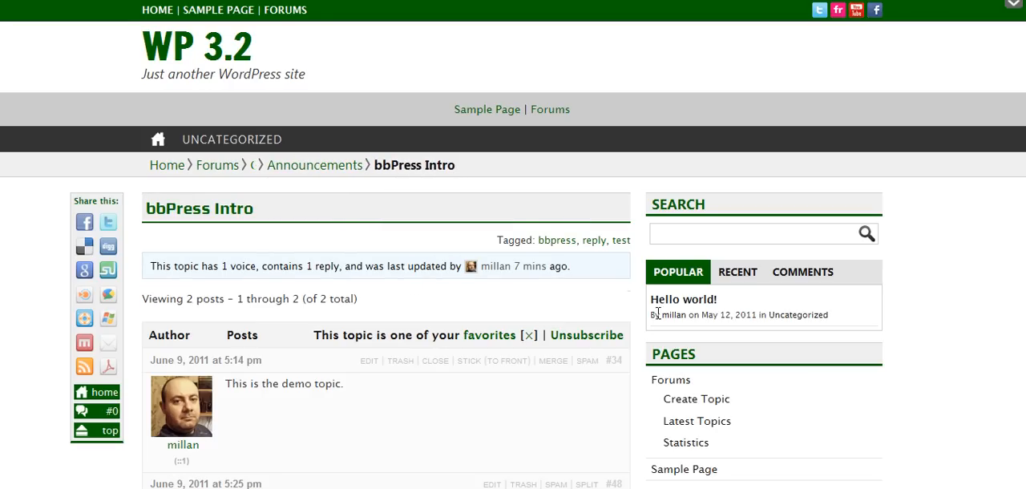
pyautogui.scroll(-2, 639, 320)
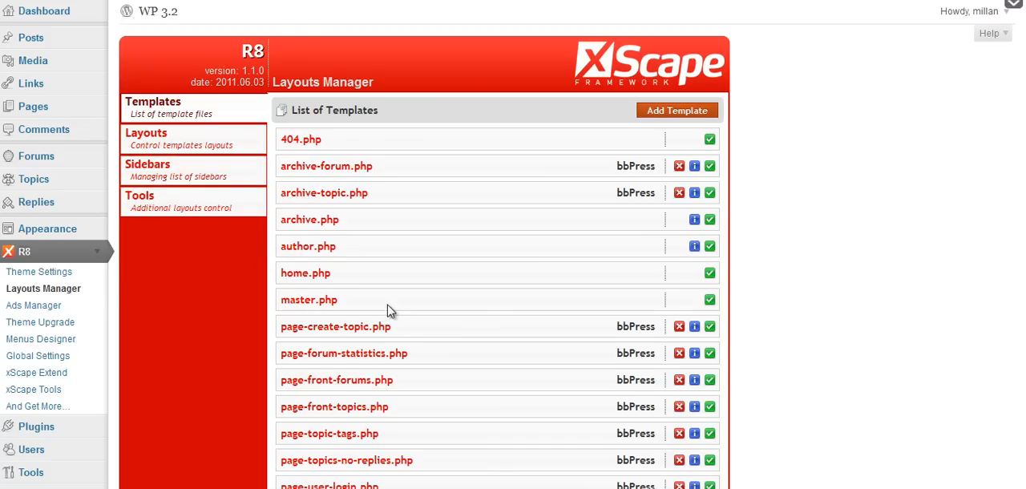
# Give the single-topic.php template a Custom layout in Layouts Manager without the Right Widgets Sidebar, and save it.
pyautogui.scroll(-3, 487, 320)
pyautogui.scroll(-1, 570, 334)
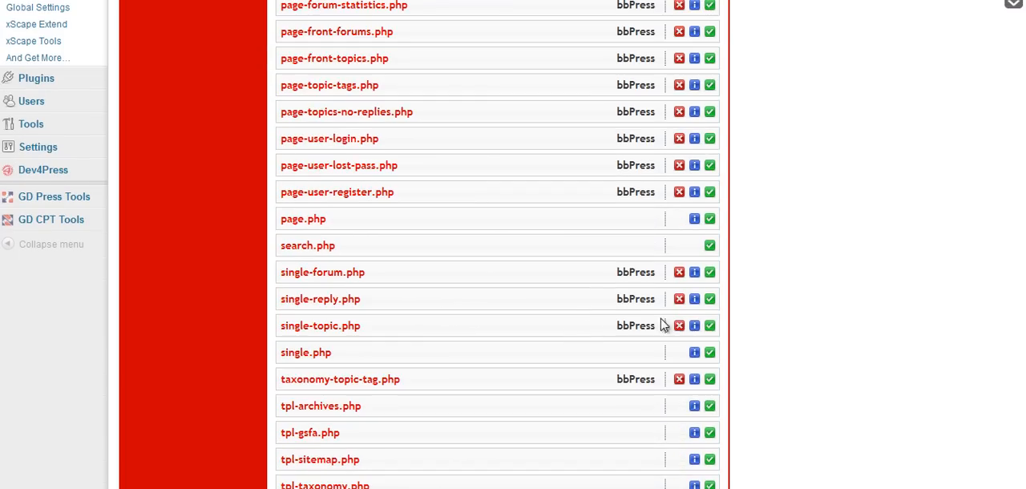
pyautogui.click(710, 327)
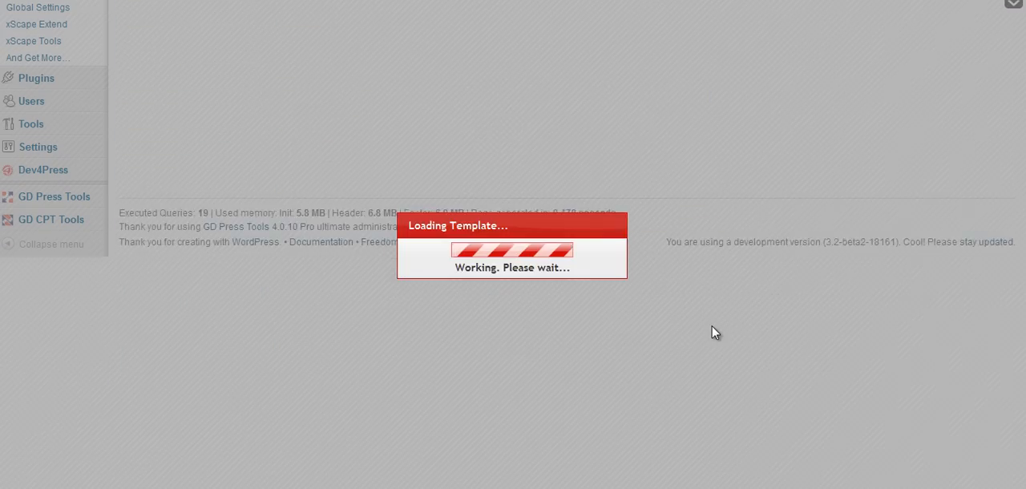
pyautogui.click(413, 141)
pyautogui.click(409, 191)
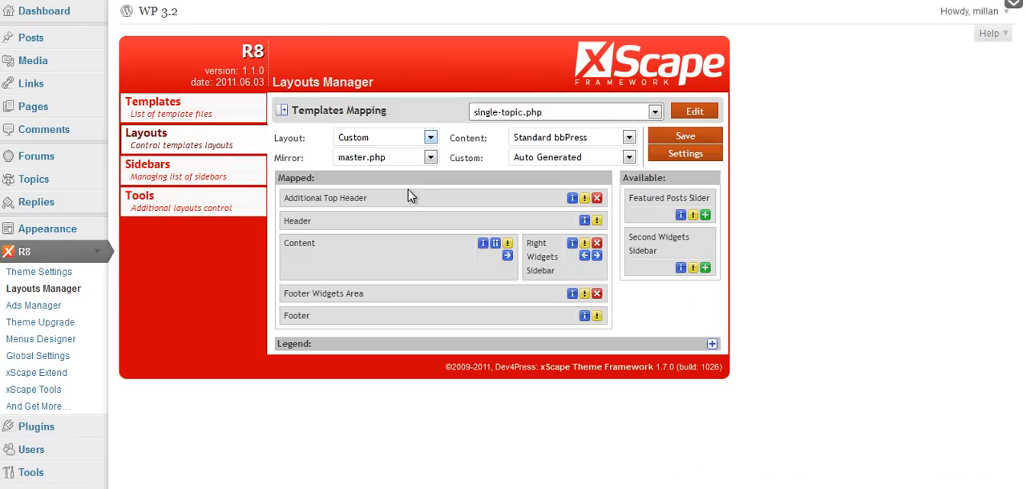
pyautogui.click(599, 244)
pyautogui.click(685, 136)
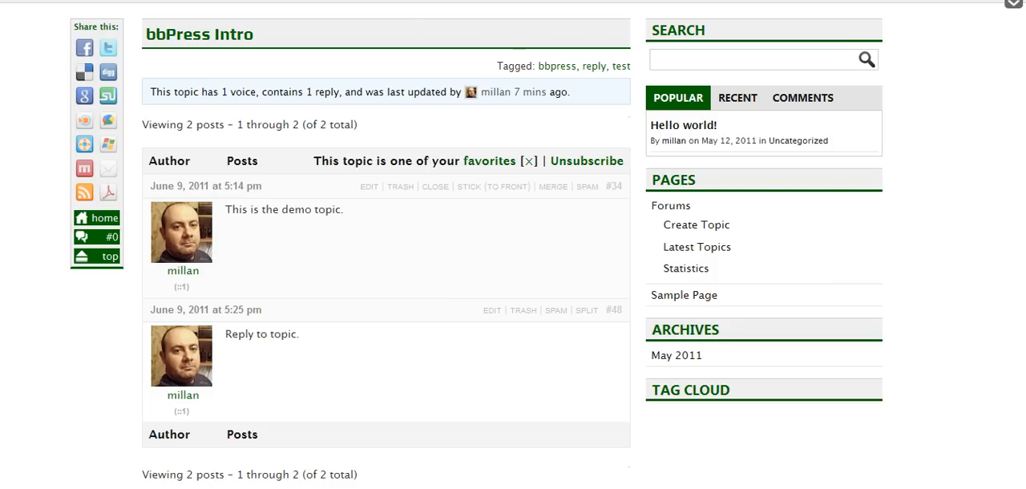
# Reload the bbPress Intro topic page on the site and check its layout.
pyautogui.press('F5')
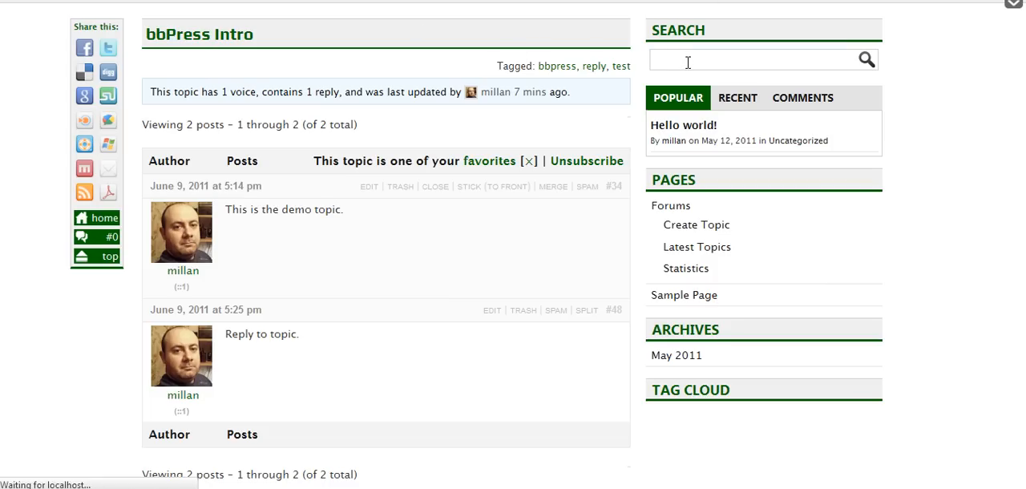
pyautogui.scroll(2, 924, 157)
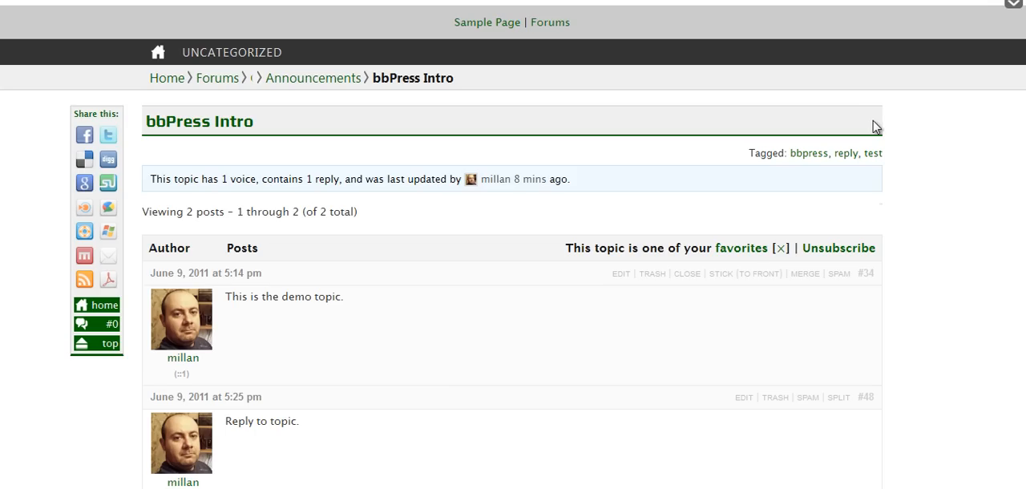